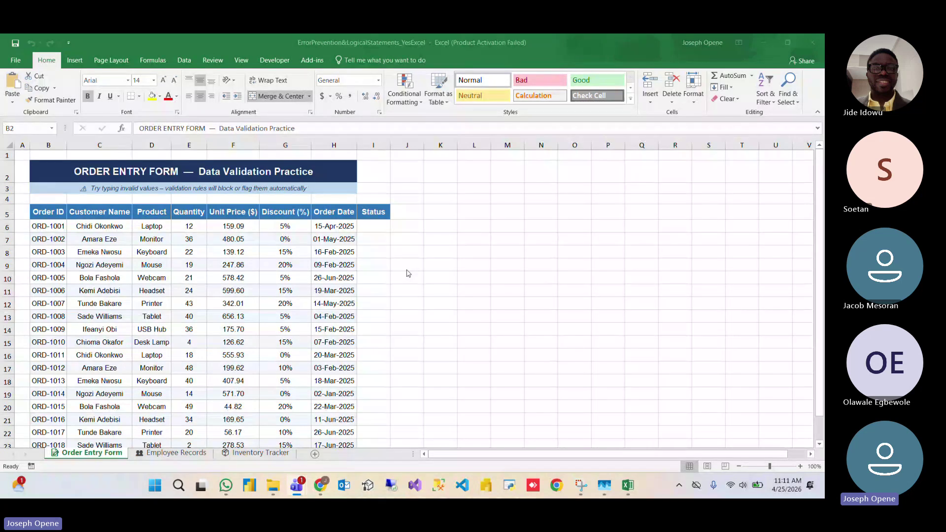
Step: Add a new worksheet and list Pending, Processing, Shipped, Delivered and Cancelled in cells A2 to A6
click(378, 229)
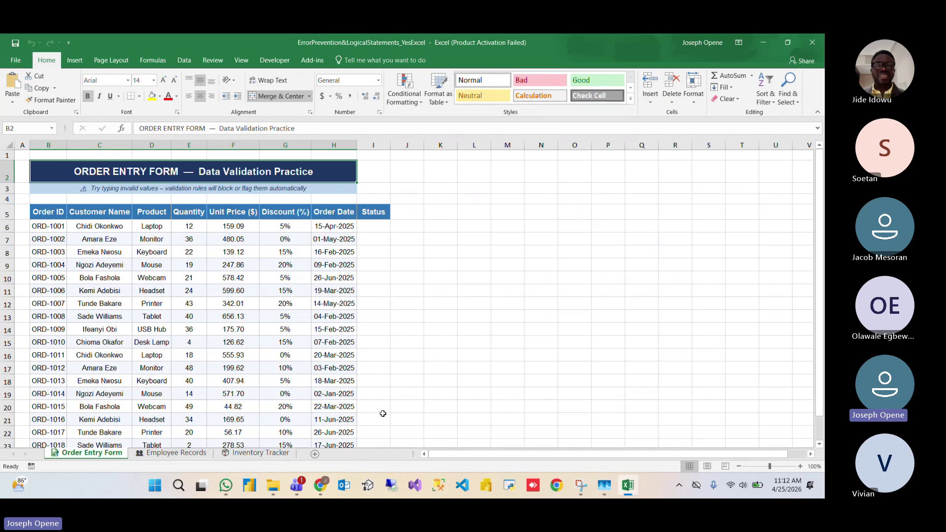
click(316, 455)
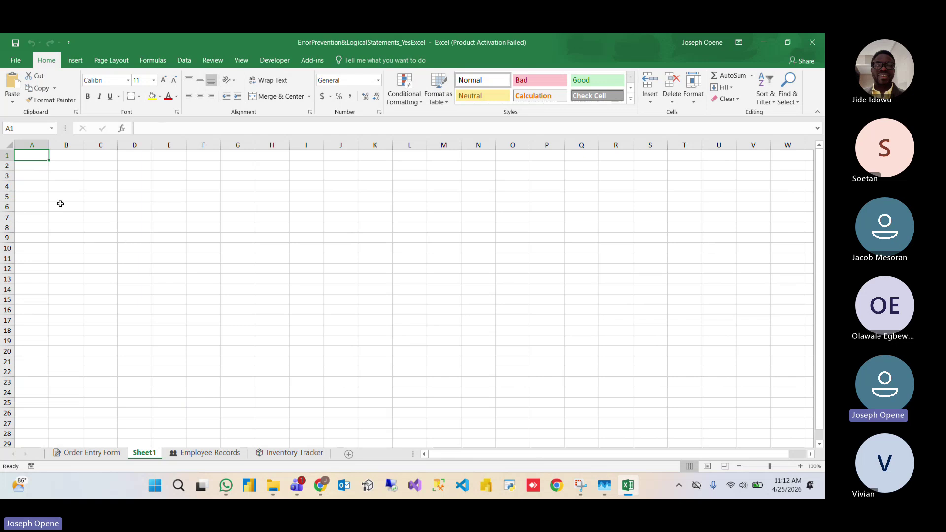
click(39, 164)
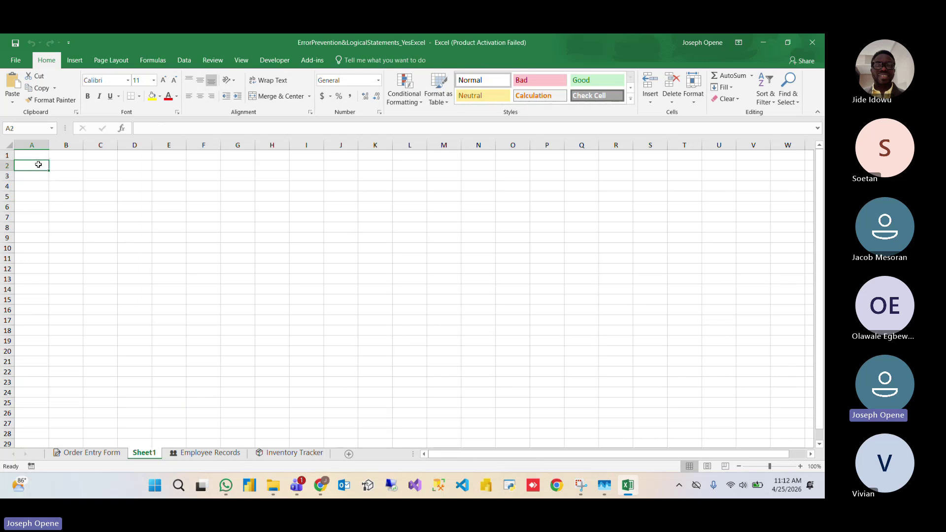
text(Pe)
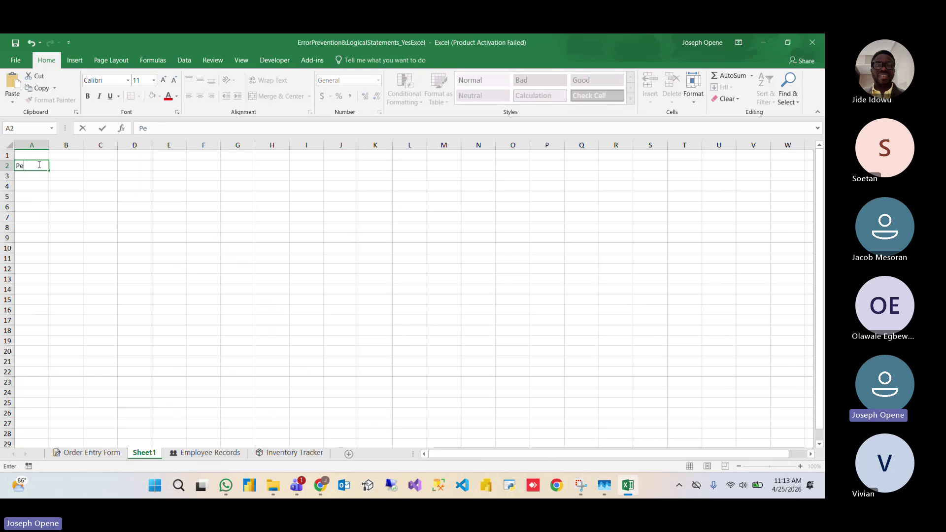
text(nding)
key(Return)
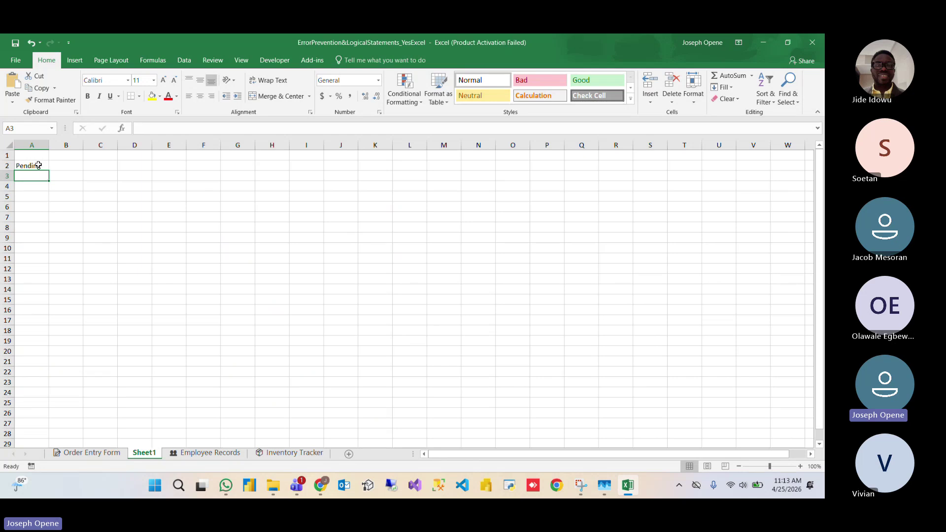
text(Proce)
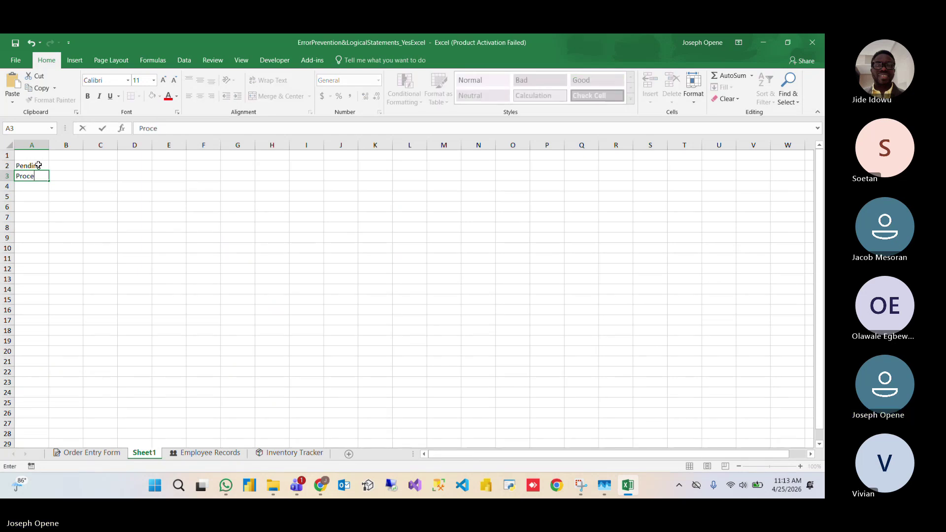
text(ssing)
key(Return)
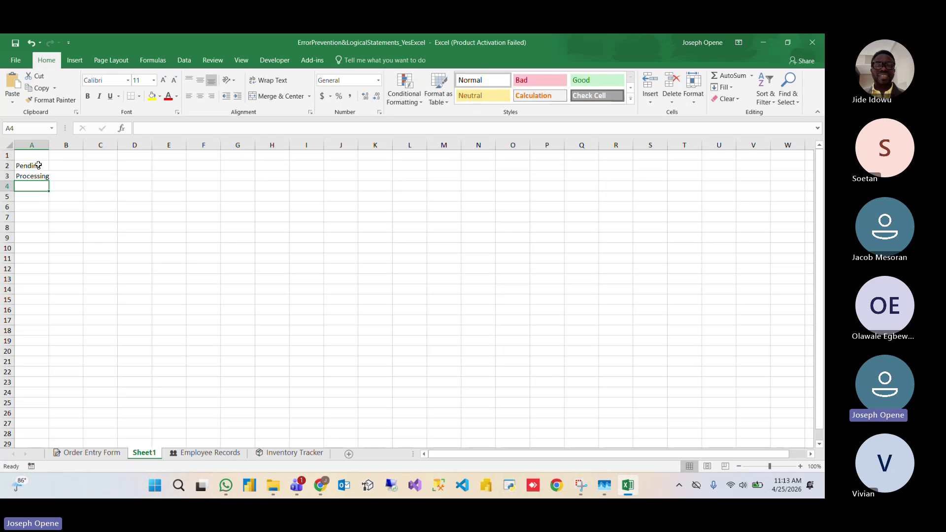
text(Shipped)
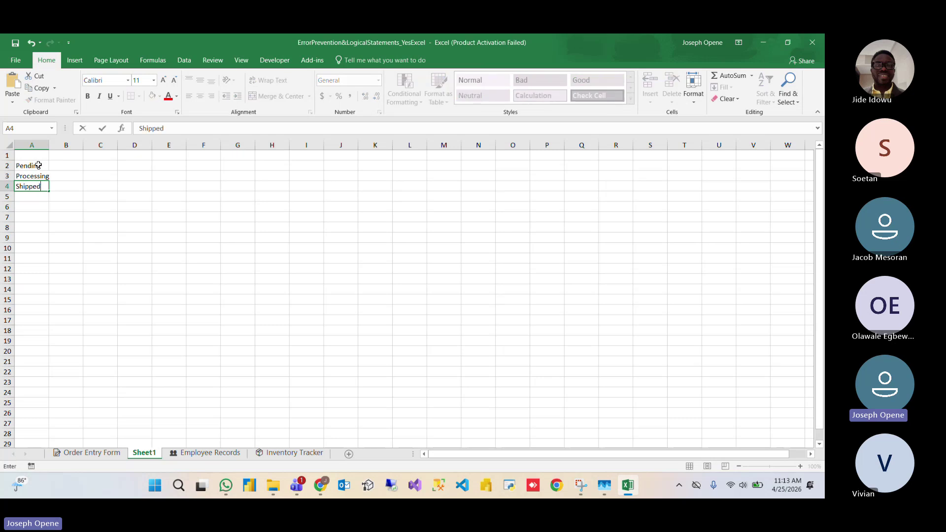
key(Return)
text(D)
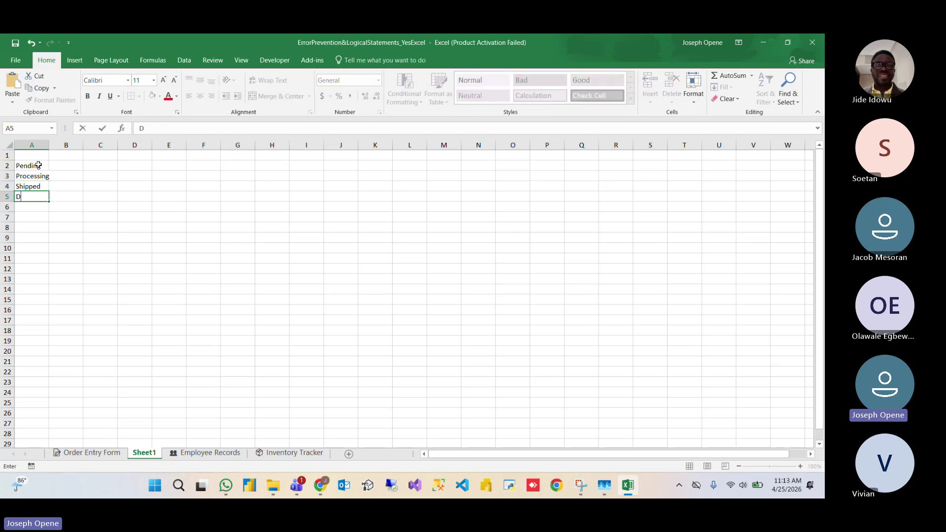
text(elivered)
key(Return)
text(Ca)
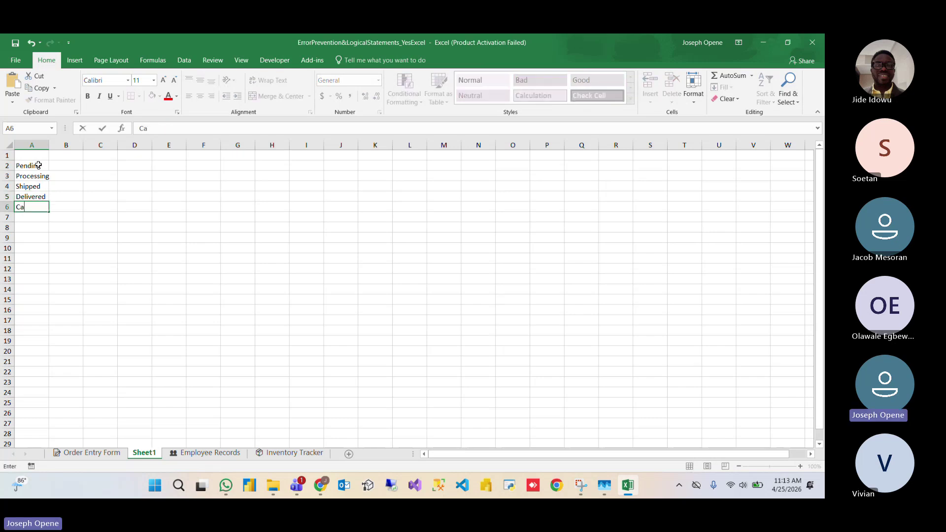
text(ncelled)
Step: Set the data validation of Status cells I6:I25 on the Order Entry Form sheet to allow a List
click(100, 454)
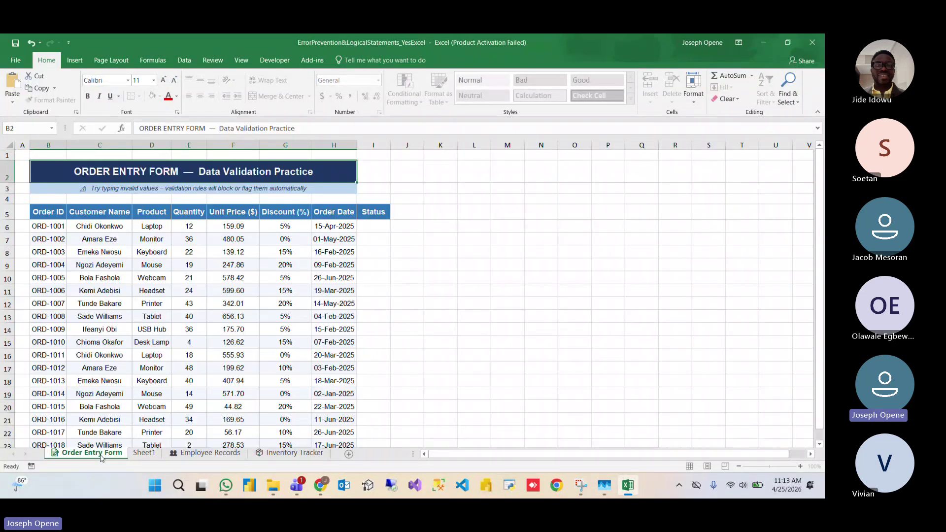
drag(374, 226, 377, 429)
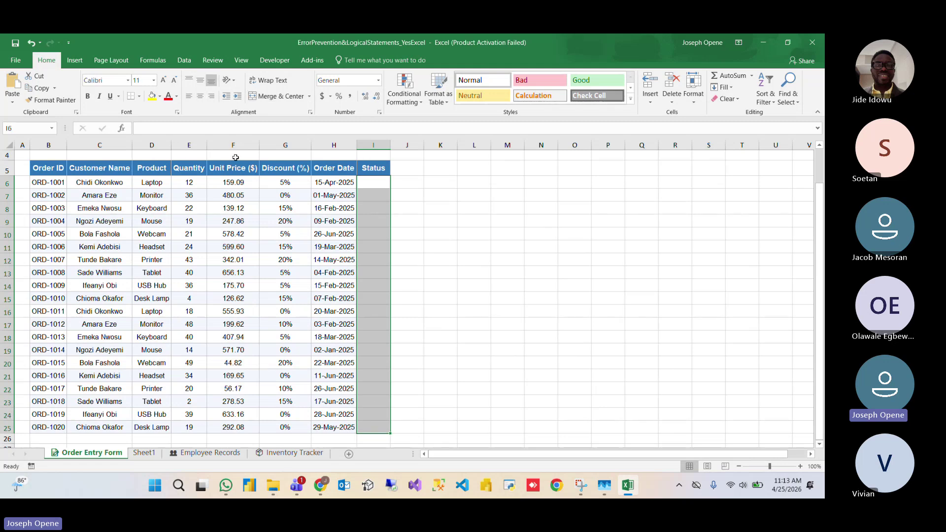
click(184, 60)
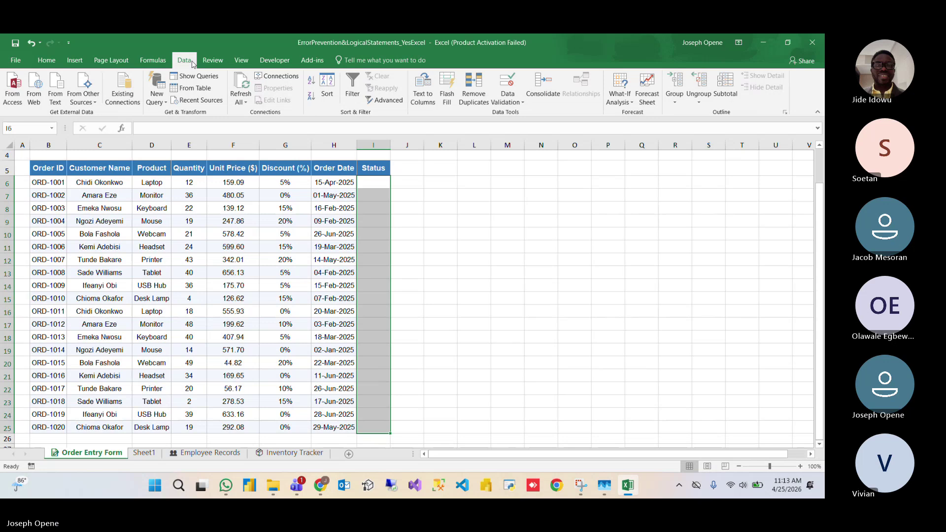
click(518, 103)
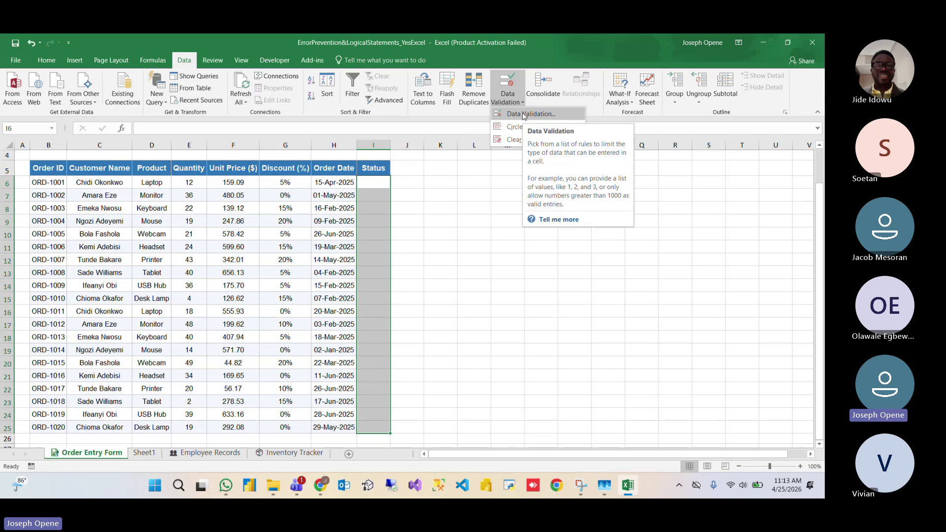
click(524, 114)
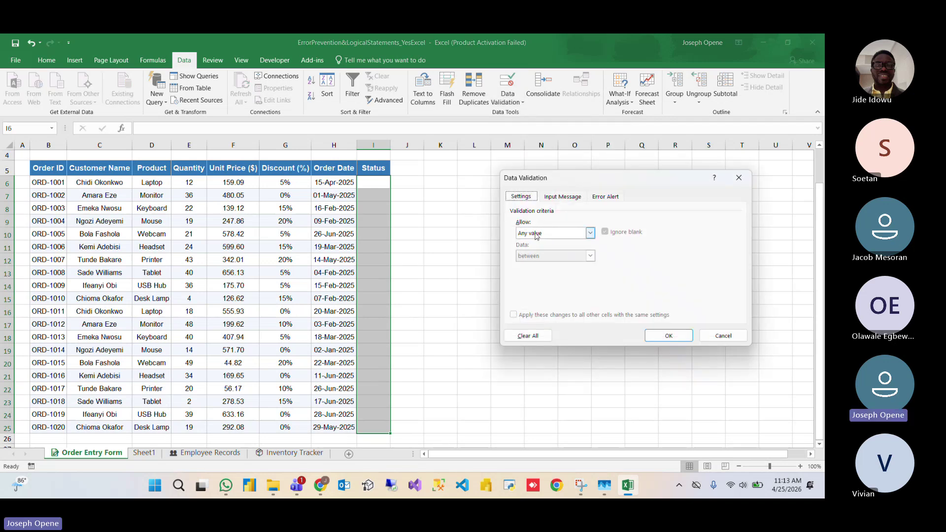
click(590, 234)
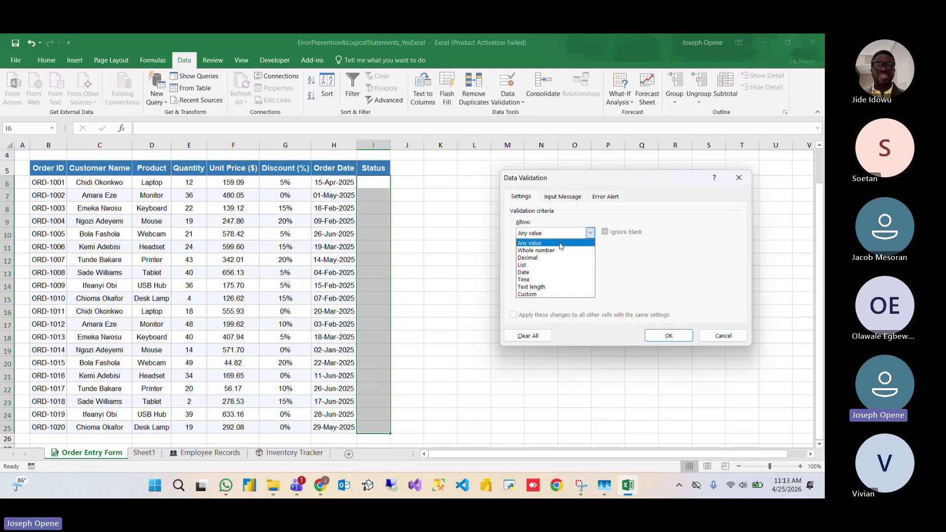
click(534, 266)
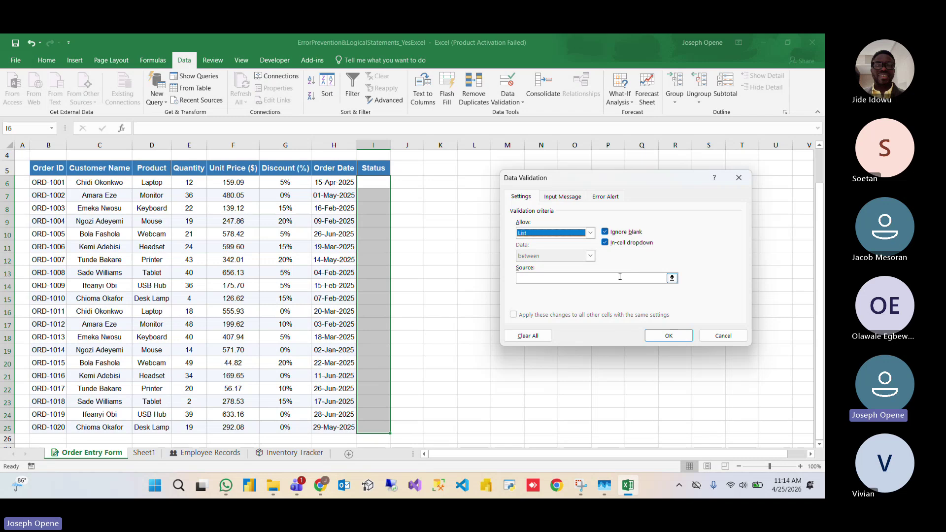
Step: Use Sheet1 cells A2:A6 as the validation list's source and apply the rule to the Status cells
click(673, 279)
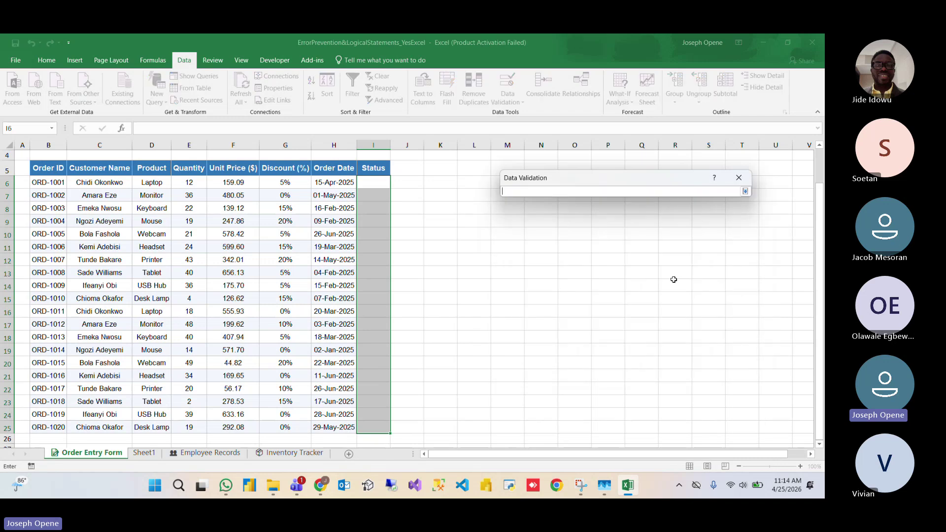
click(145, 454)
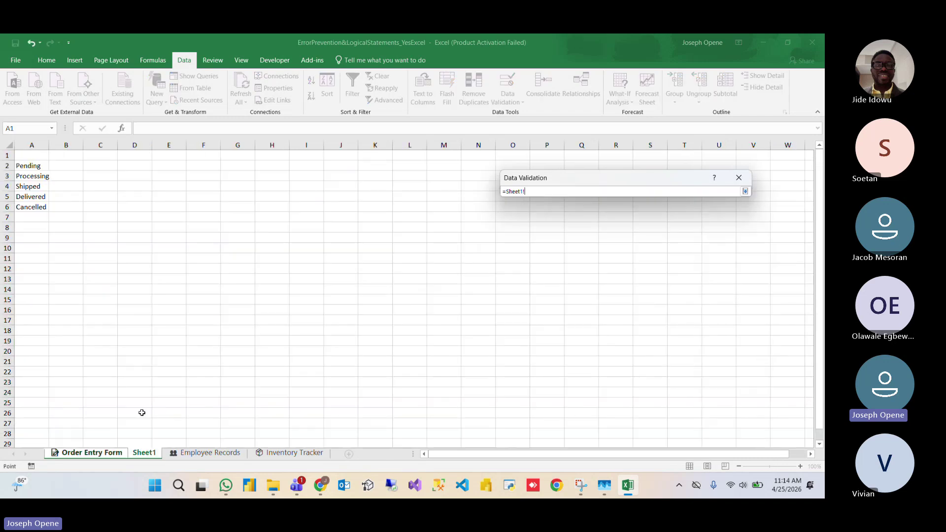
click(32, 166)
drag(32, 166, 32, 207)
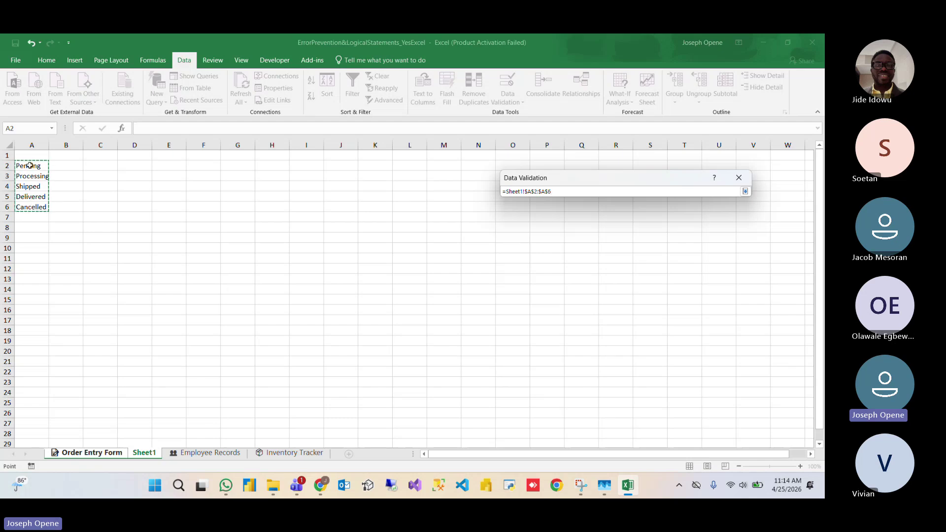
click(31, 145)
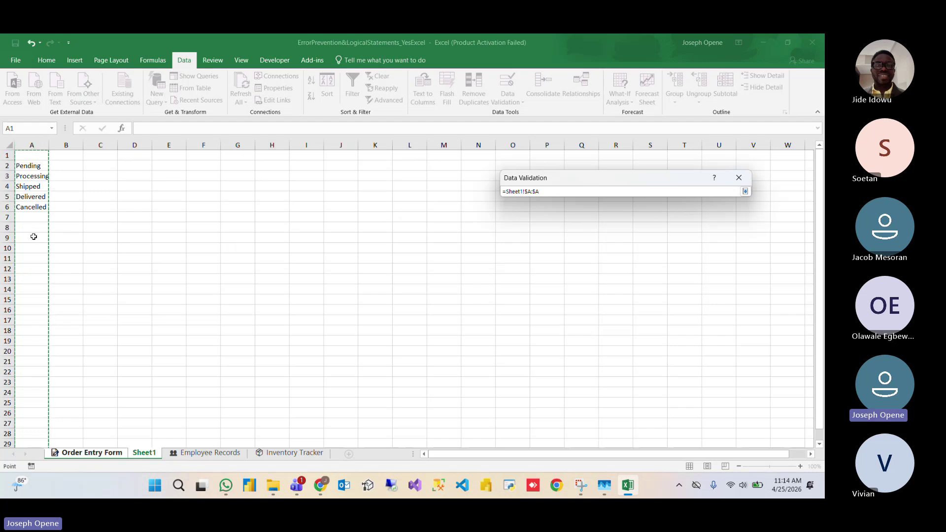
click(31, 167)
drag(32, 167, 34, 207)
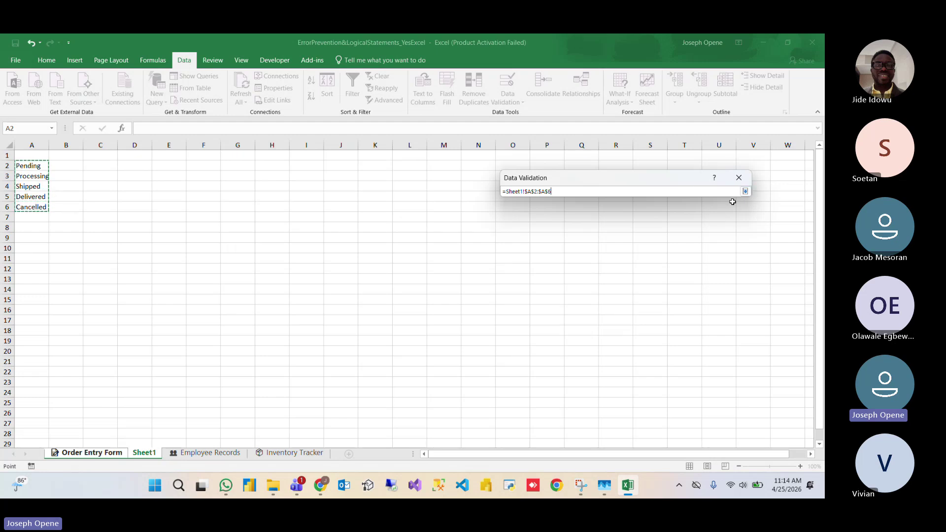
click(746, 192)
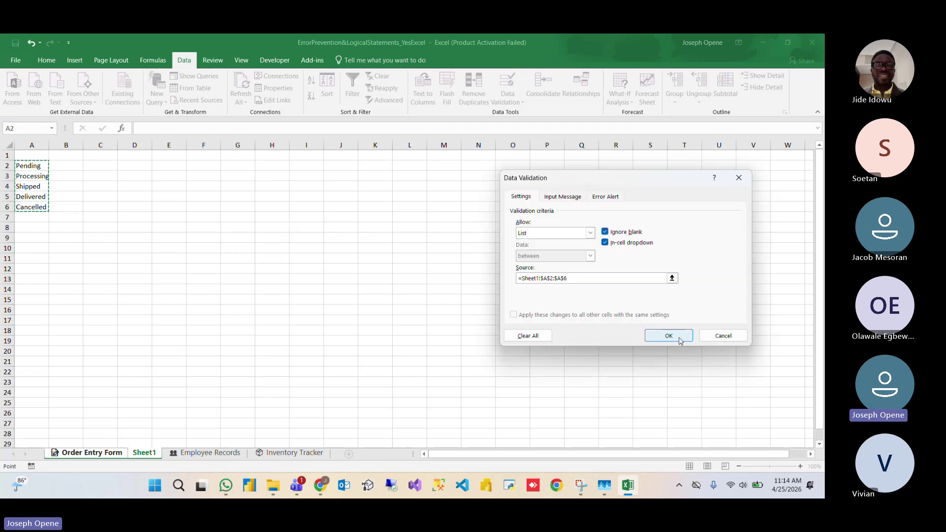
click(661, 336)
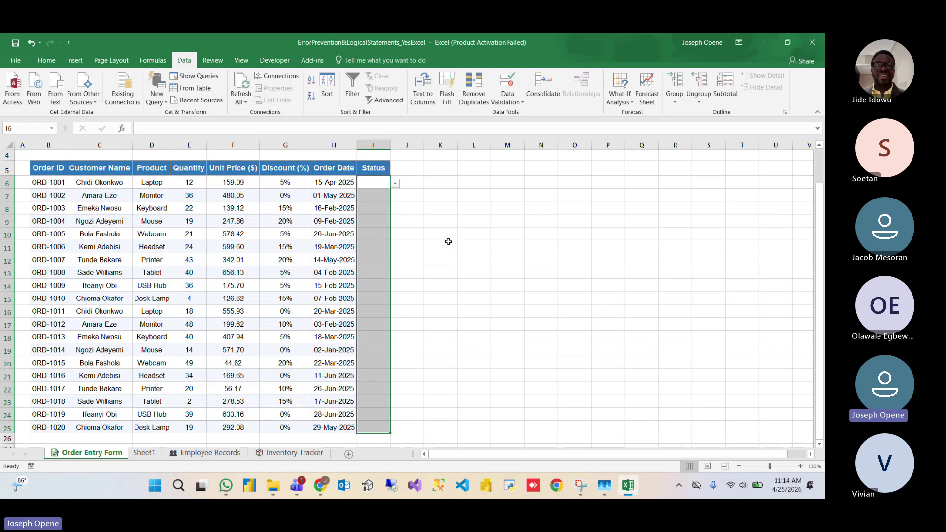
Step: Choose Delivered from the validation list as the status in cell I10
click(379, 183)
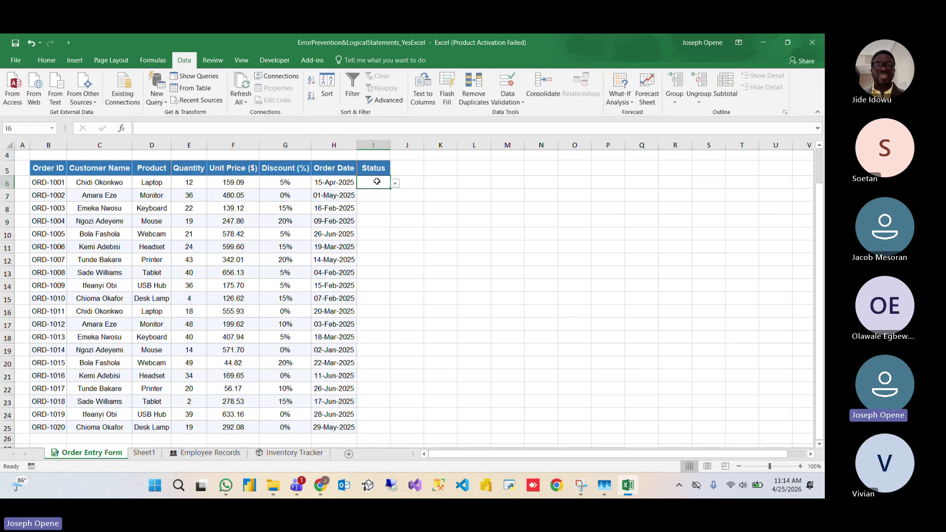
key(Down)
key(Down)
key(Down)
key(Down)
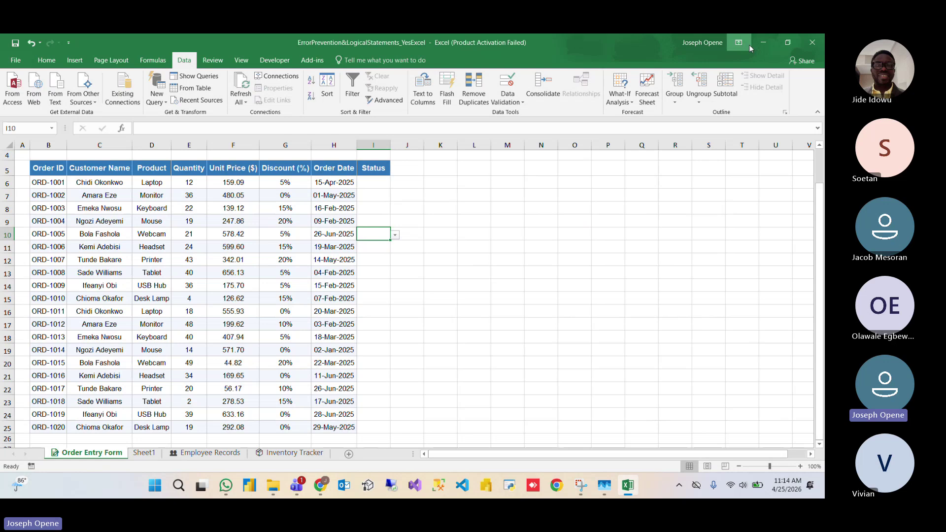
click(396, 235)
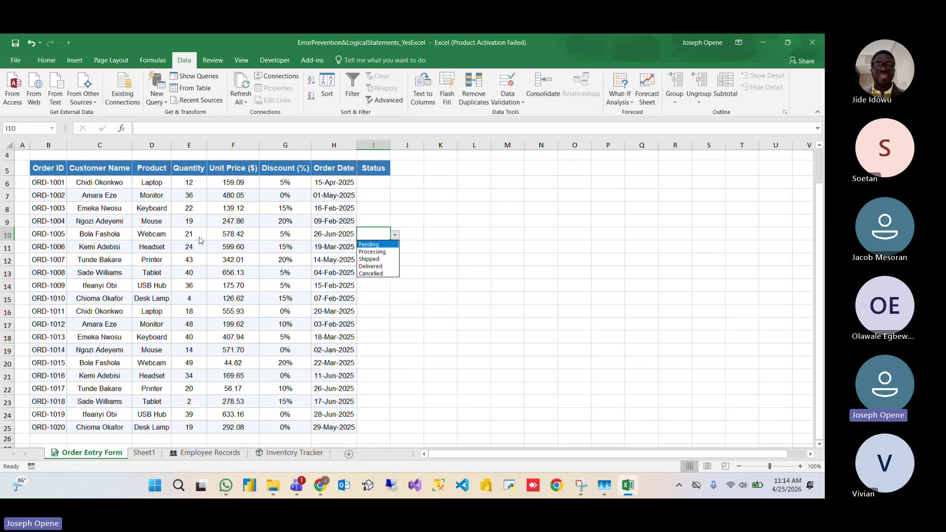
click(373, 266)
click(412, 246)
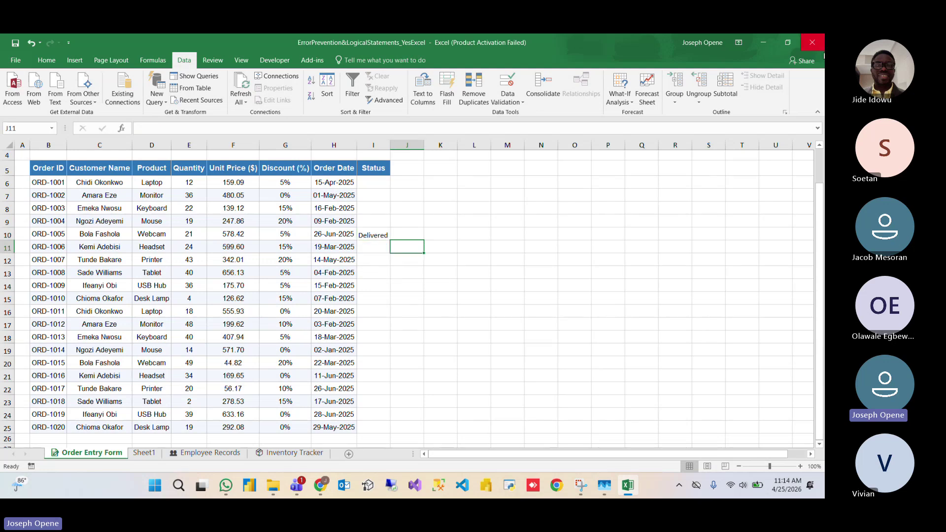
Step: Review the status options offered for cell I10 without changing its value
click(373, 237)
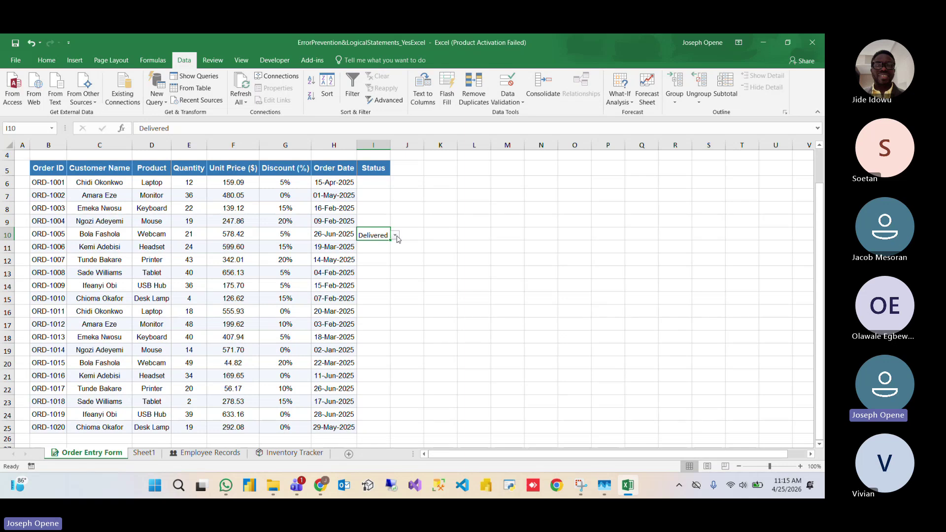
click(395, 235)
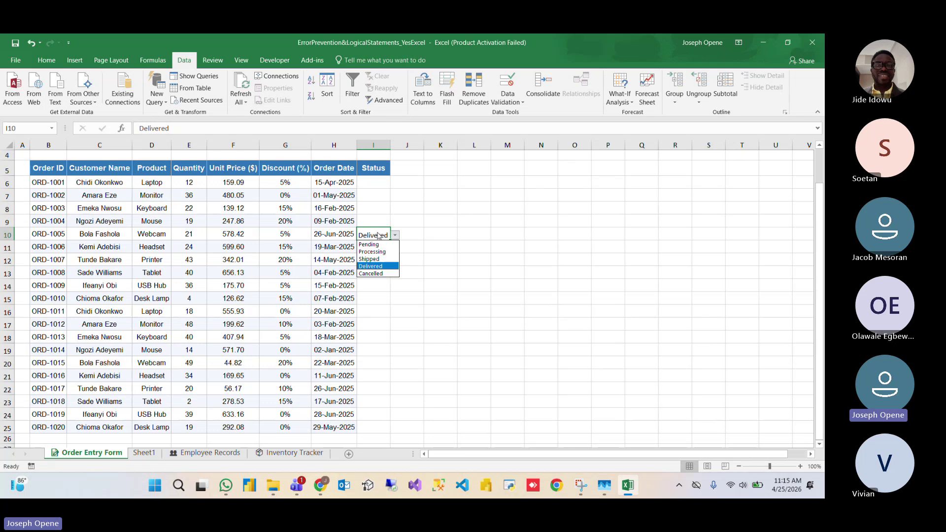
click(378, 235)
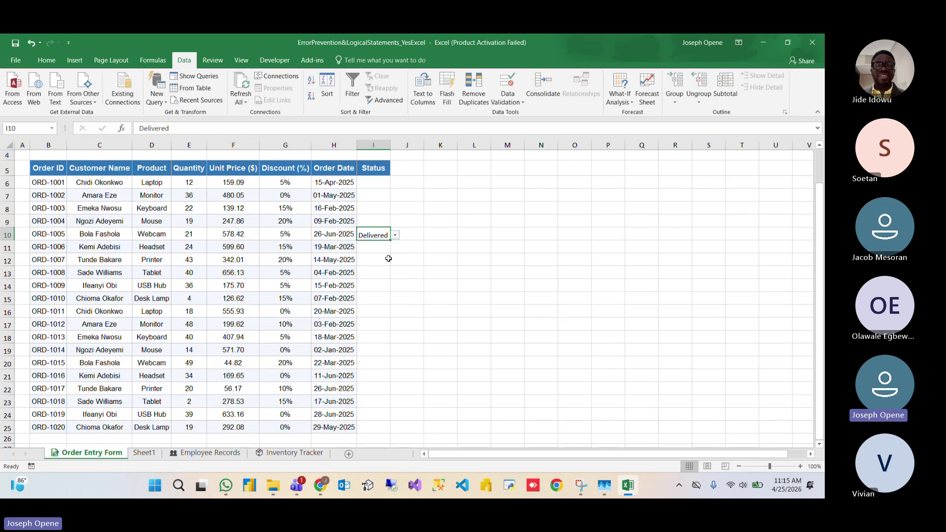
Step: Test the validation by trying to enter "I don't know" as the status in cell I12, and cancel the entry
click(386, 258)
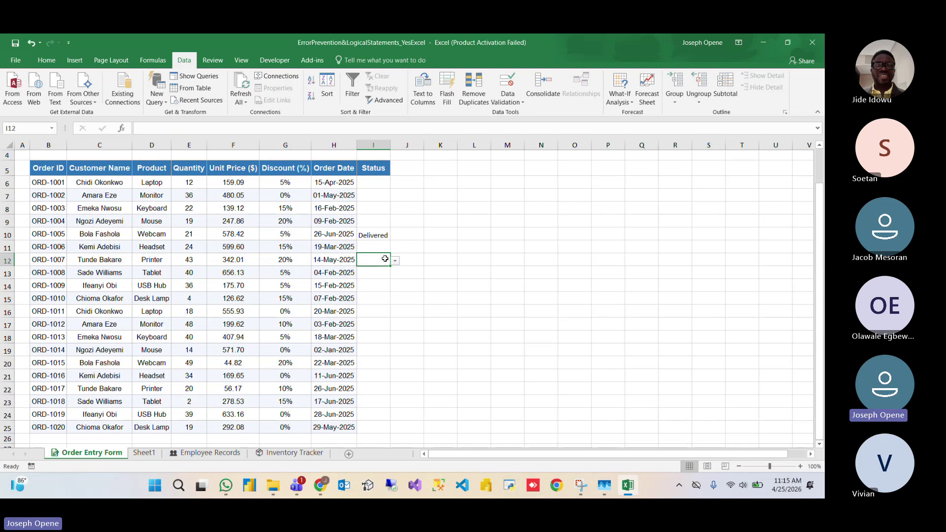
text(I do)
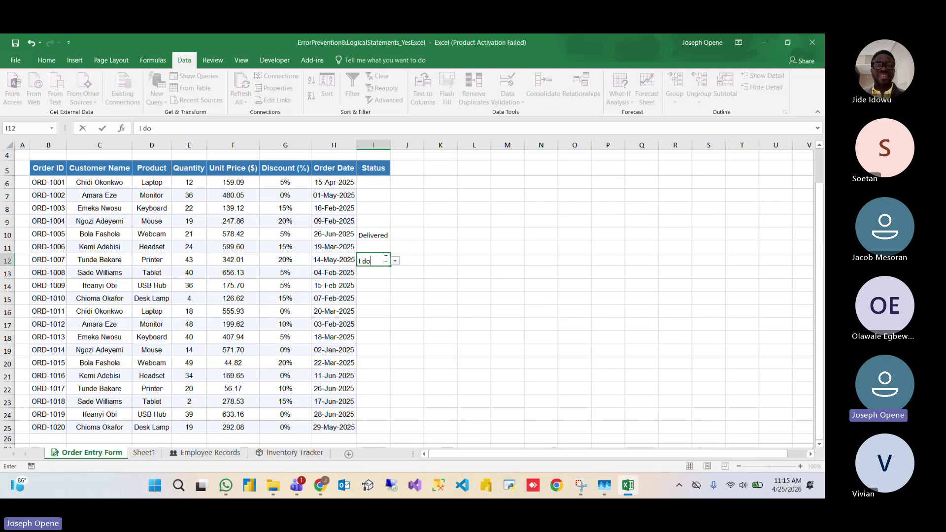
text(n't know)
key(Return)
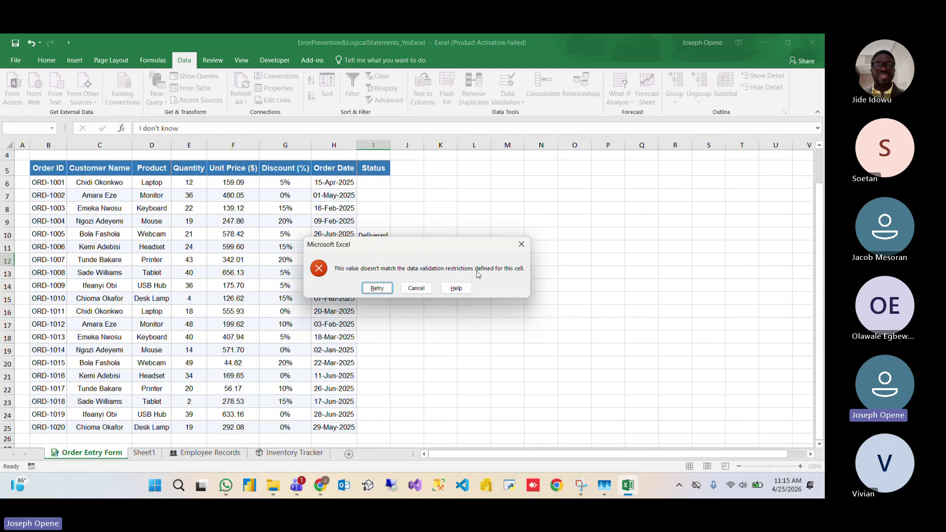
click(374, 290)
key(Return)
click(416, 289)
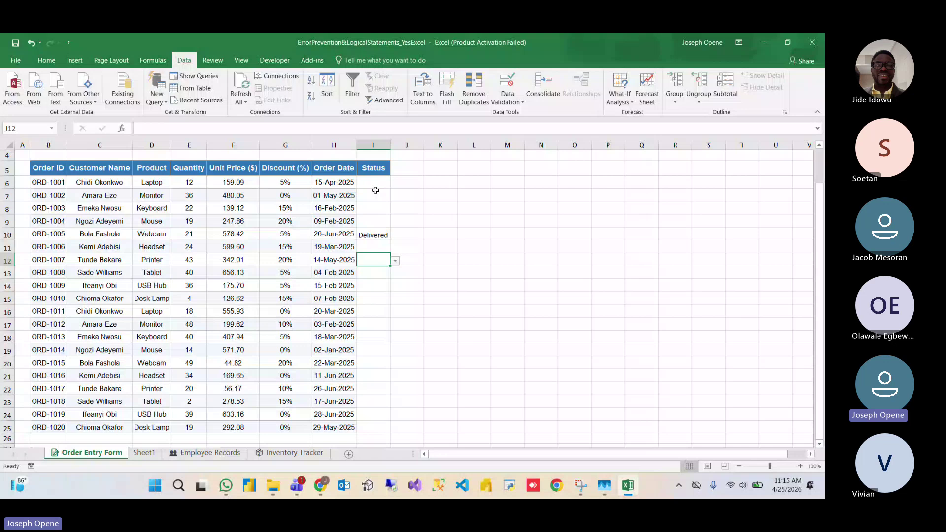
Step: Add an input message titled "Data Field" with the text "Click the dropdown" to the validation of Status cells I6:I25
drag(373, 182, 364, 426)
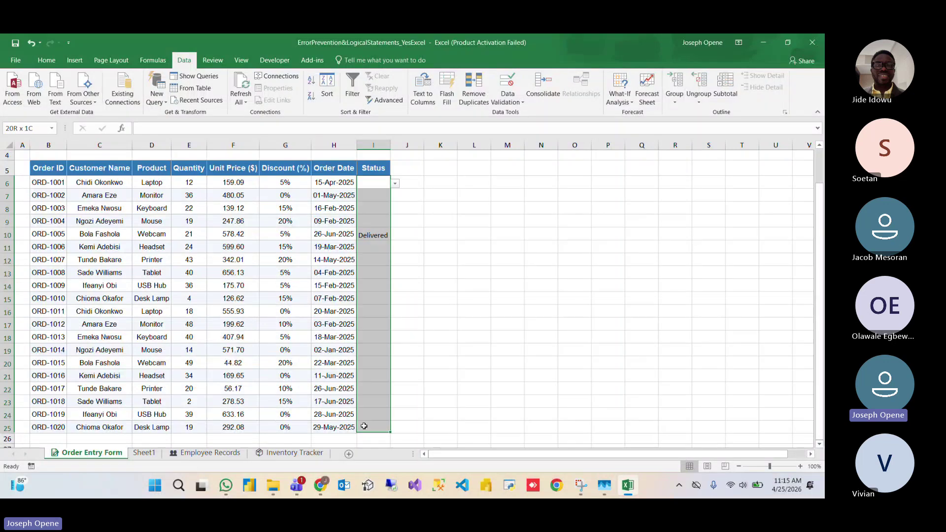
click(513, 103)
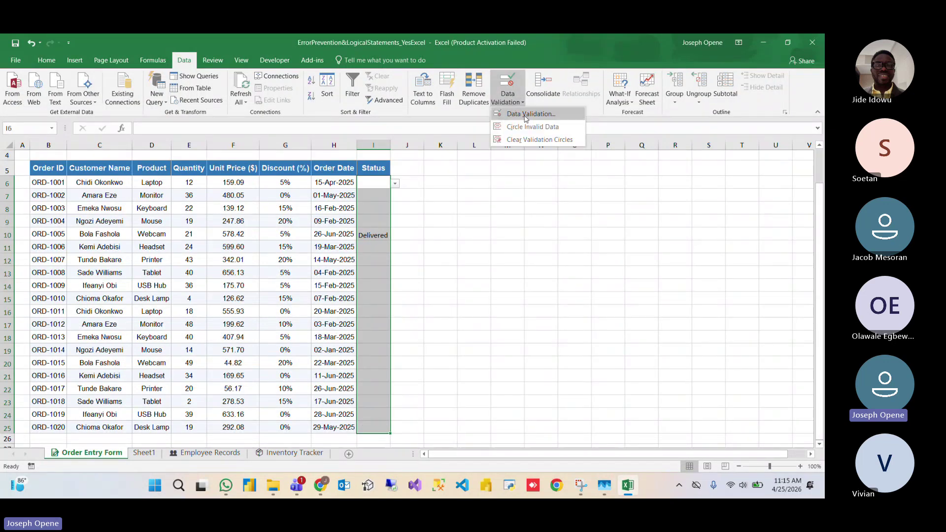
click(527, 120)
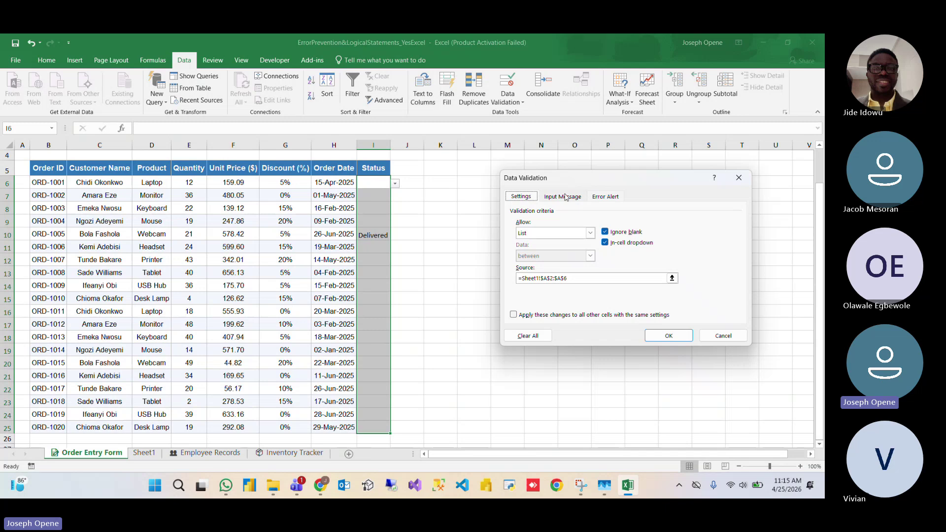
click(565, 198)
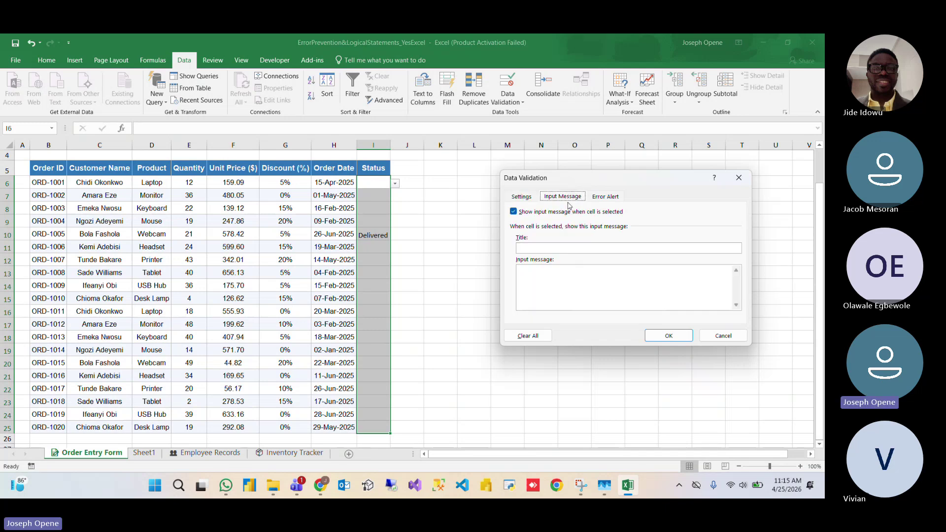
click(567, 250)
text(Data )
text(F)
text(ield)
text(Click th)
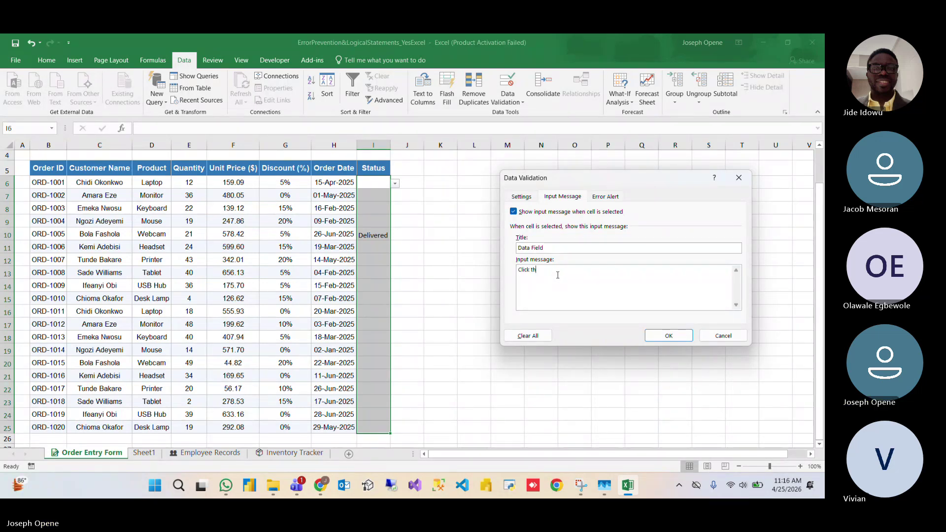
text(e dropd)
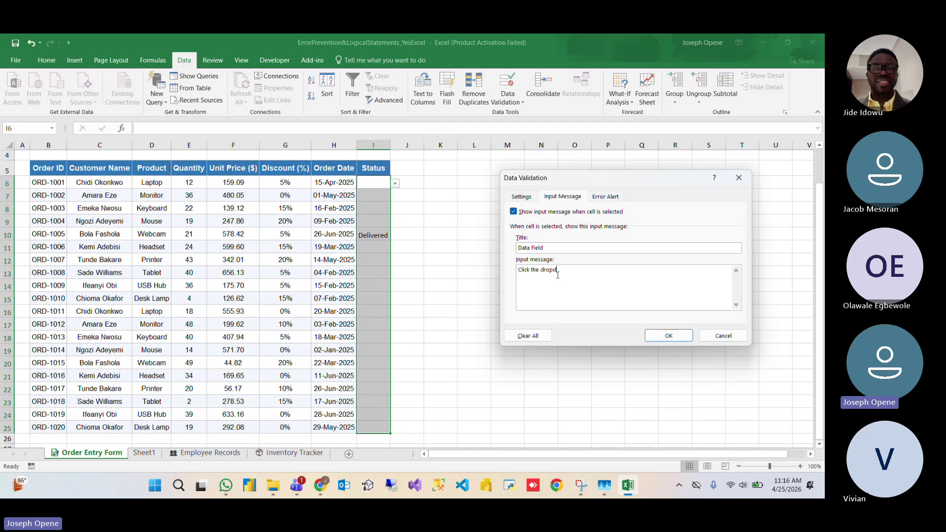
text(own)
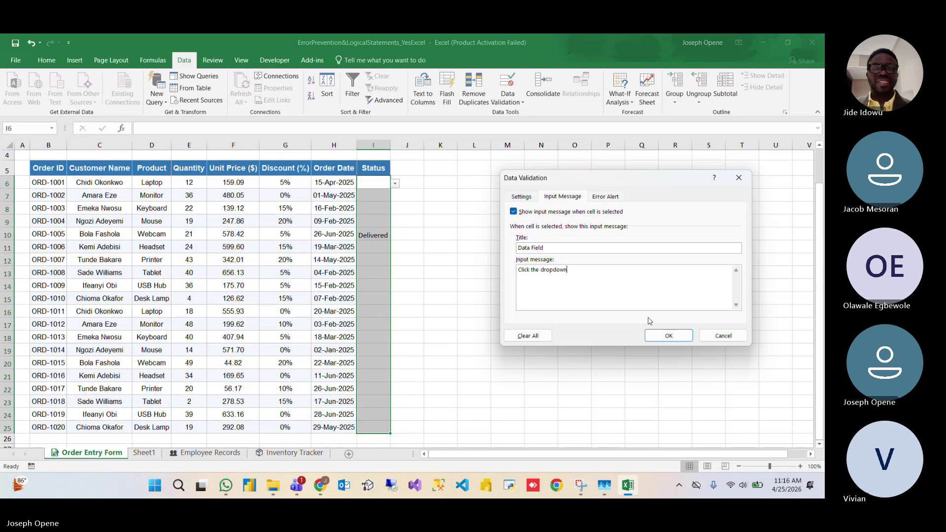
click(666, 337)
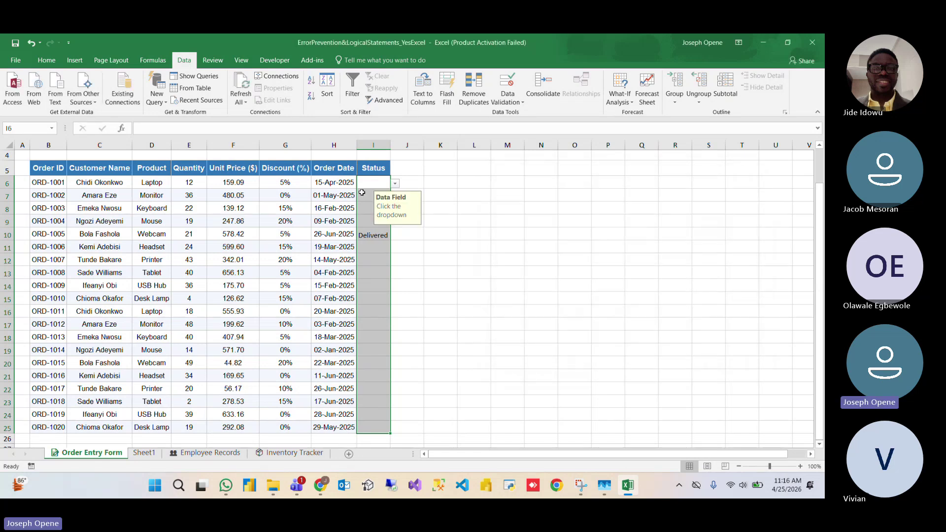
Step: Check the input message on several Status cells and review the status options offered for cell I18 without choosing one
click(370, 259)
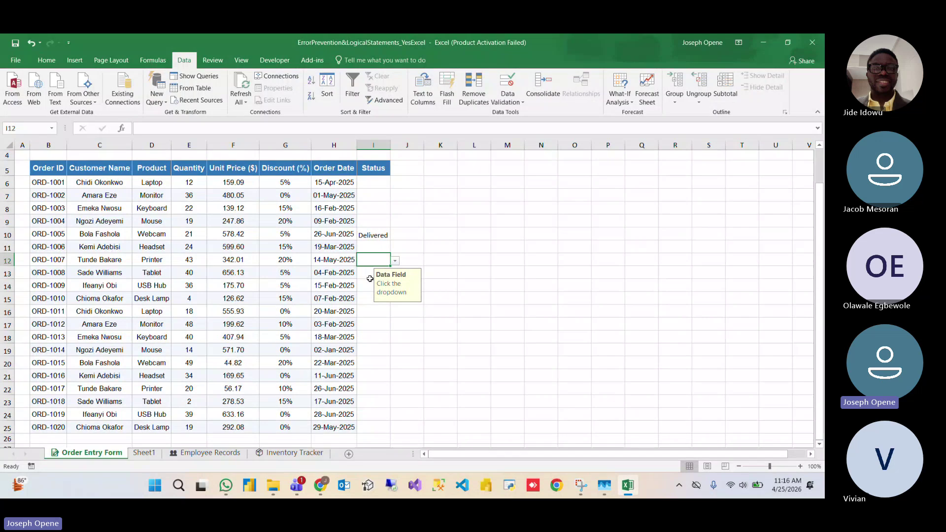
click(371, 299)
click(370, 337)
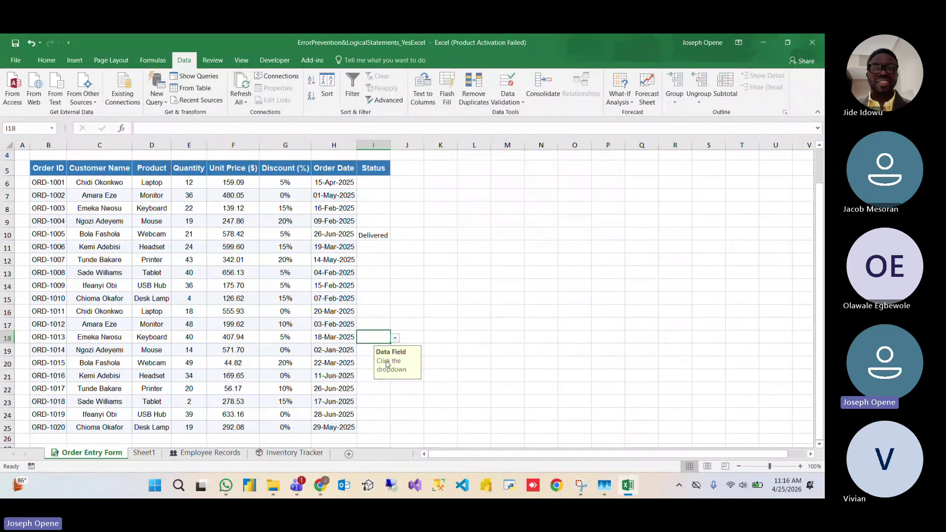
click(396, 339)
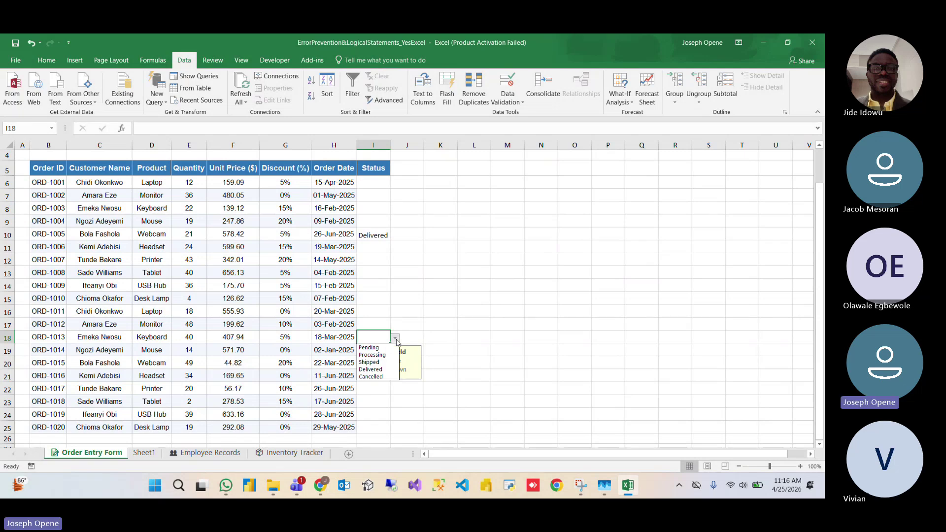
click(446, 331)
click(372, 284)
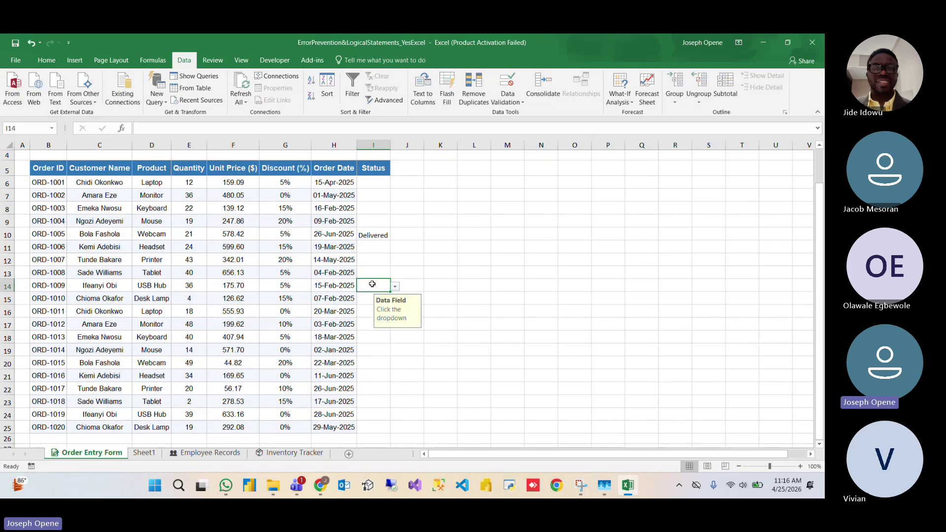
Step: Test the validation by trying to enter "hdk" as the status in cell I12, and cancel the entry
click(371, 259)
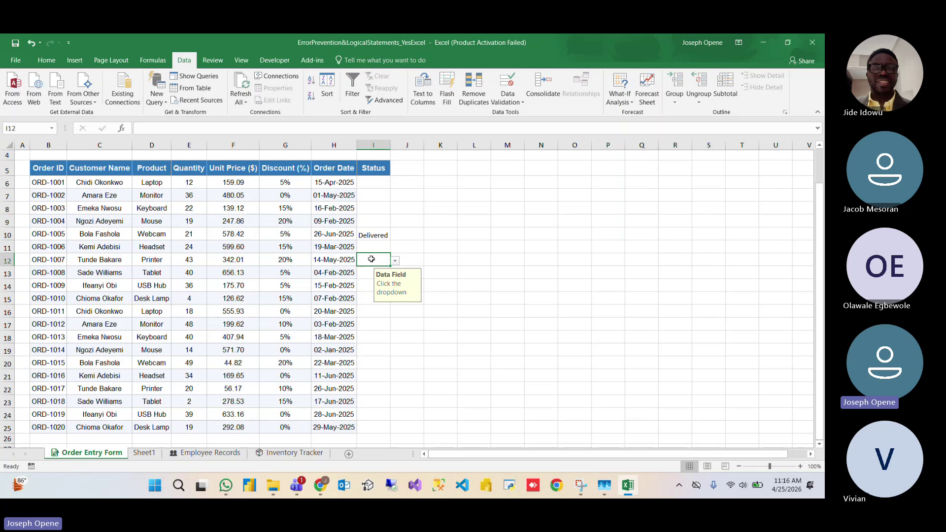
text(hdk)
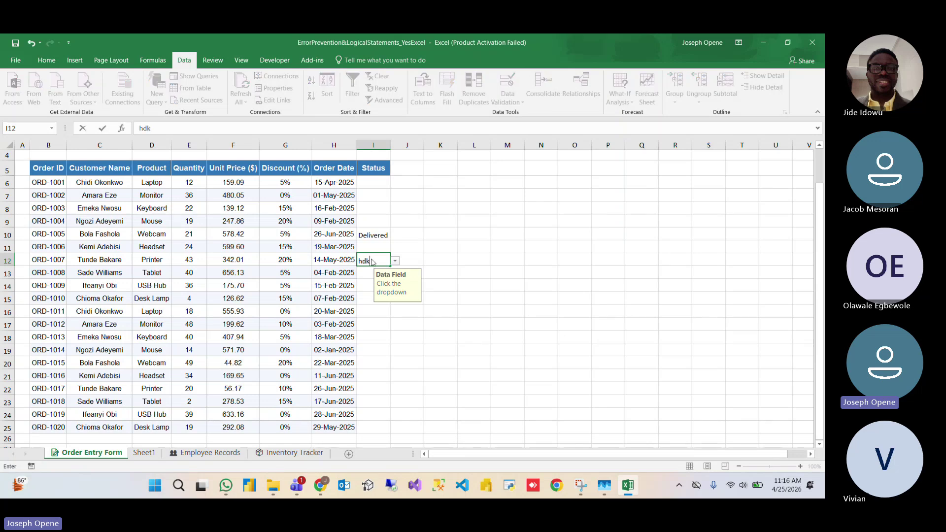
key(Return)
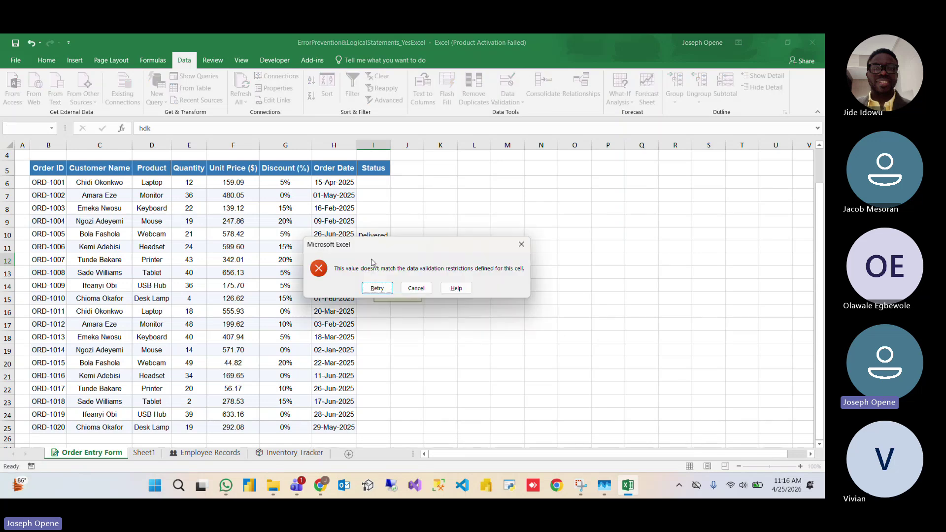
click(415, 288)
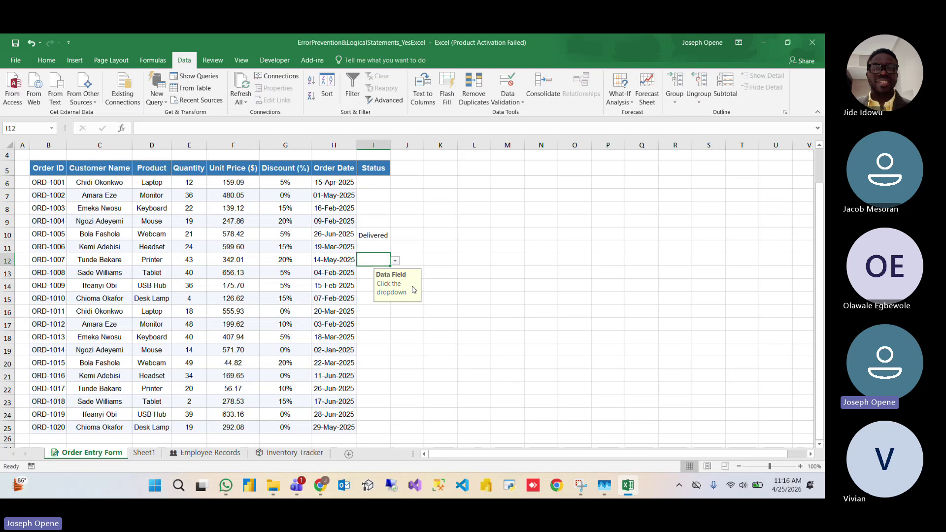
Step: Give Status cells I6:I25 a validation error alert titled "Warning!!" with the message "We will report you to the HR"
drag(376, 182, 362, 423)
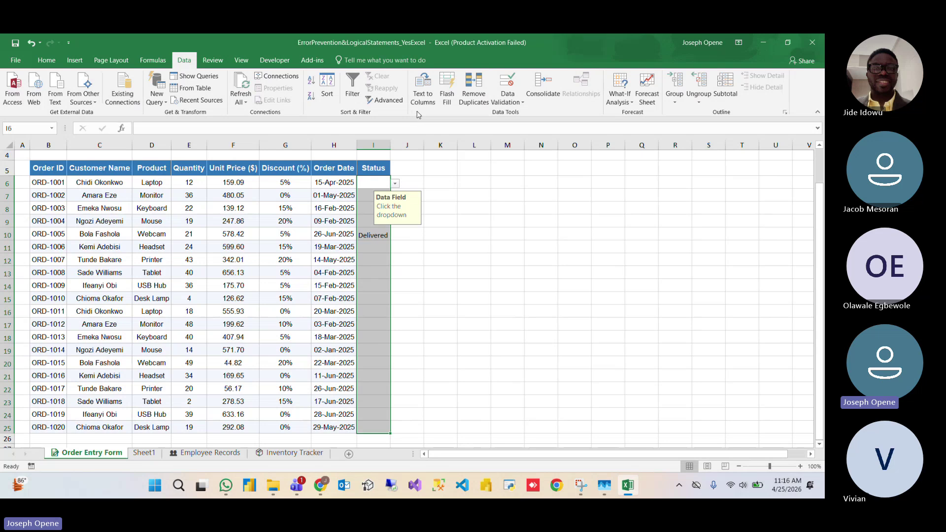
click(514, 102)
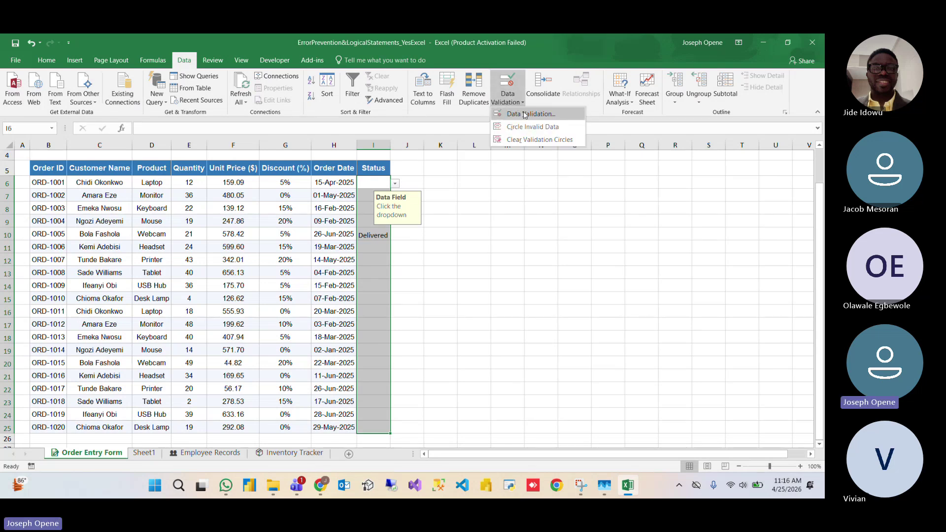
click(525, 114)
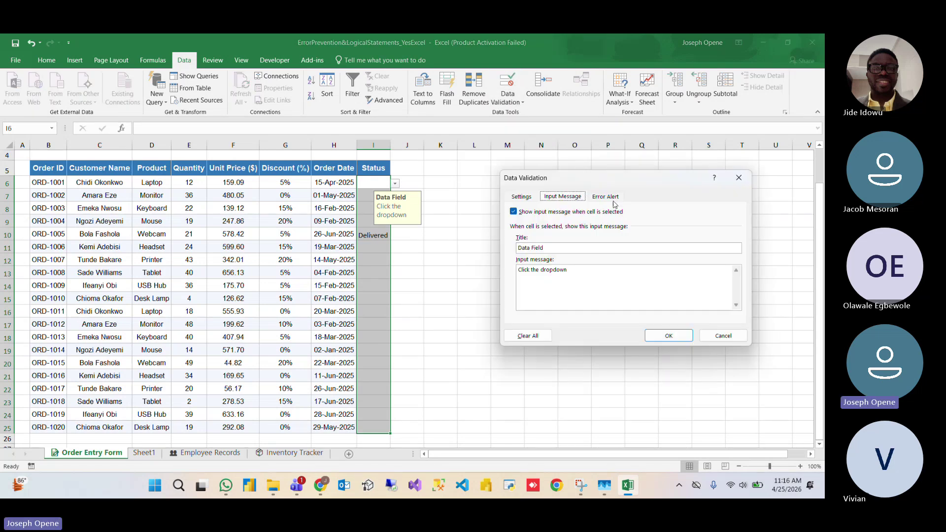
click(612, 198)
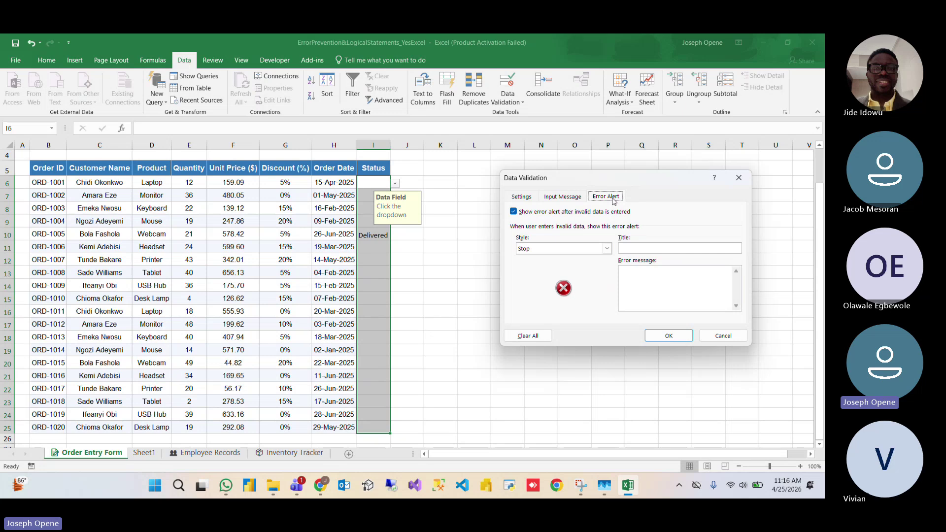
click(642, 247)
text(Warning!!)
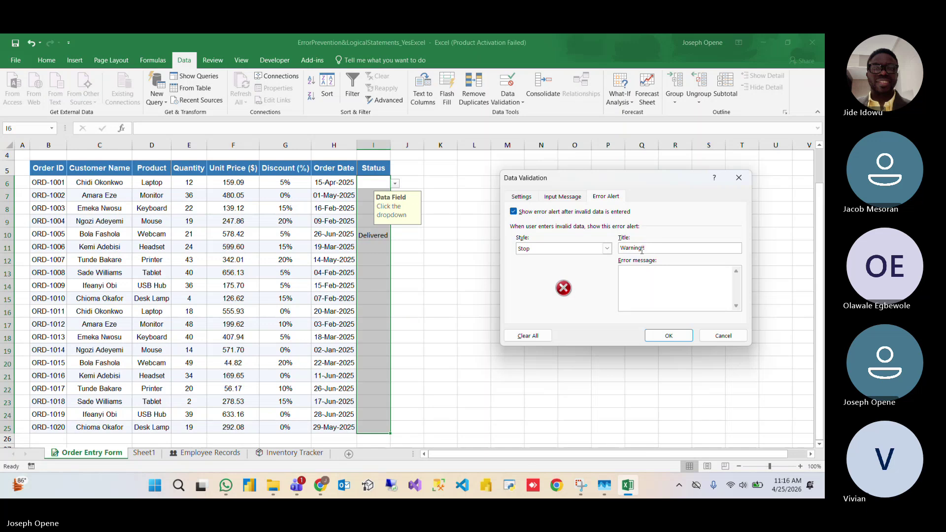
click(631, 275)
text(We w)
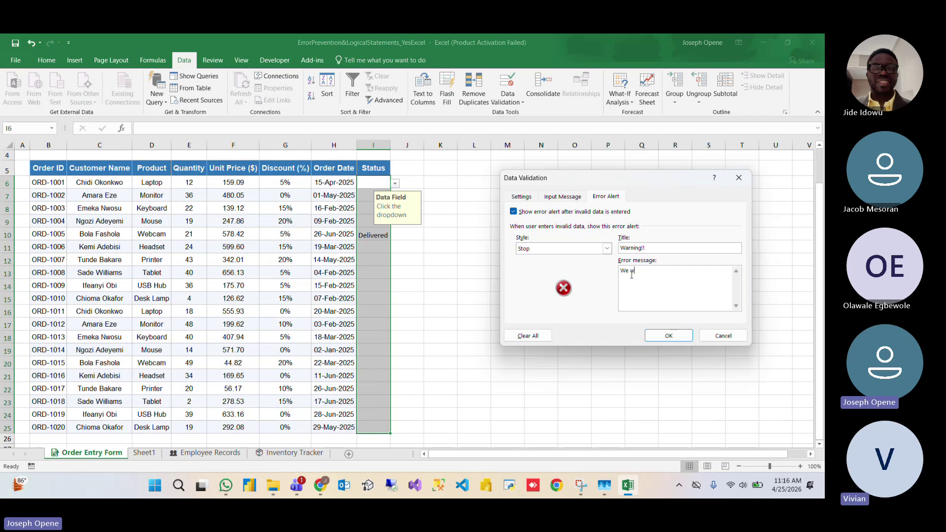
text(ill report )
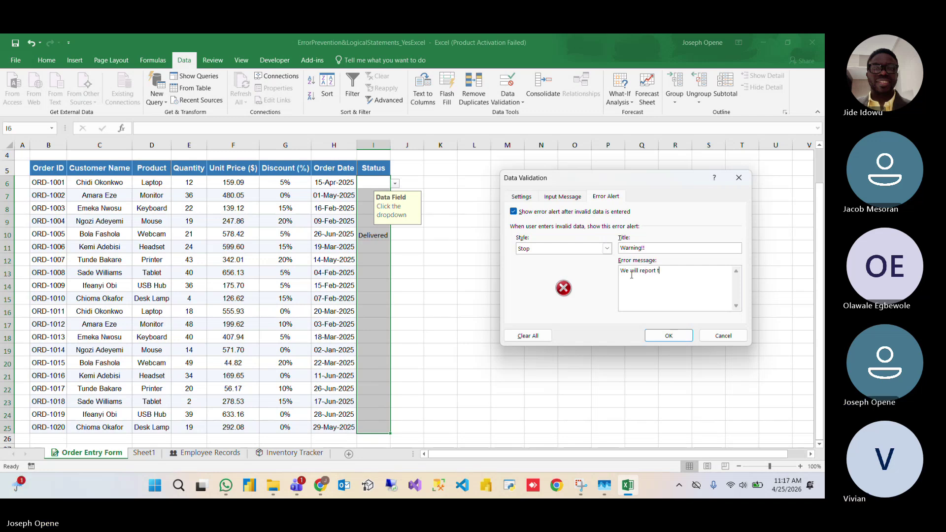
text(you to the H)
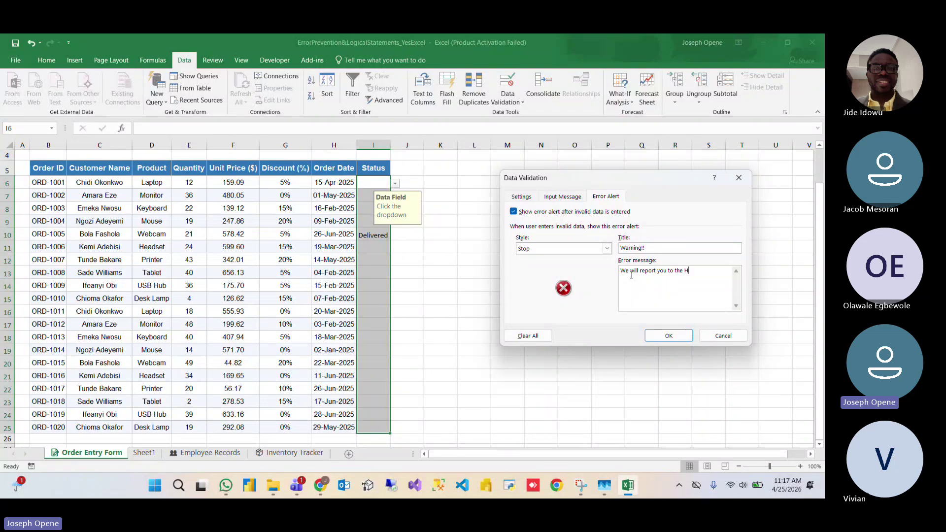
text(R)
click(667, 333)
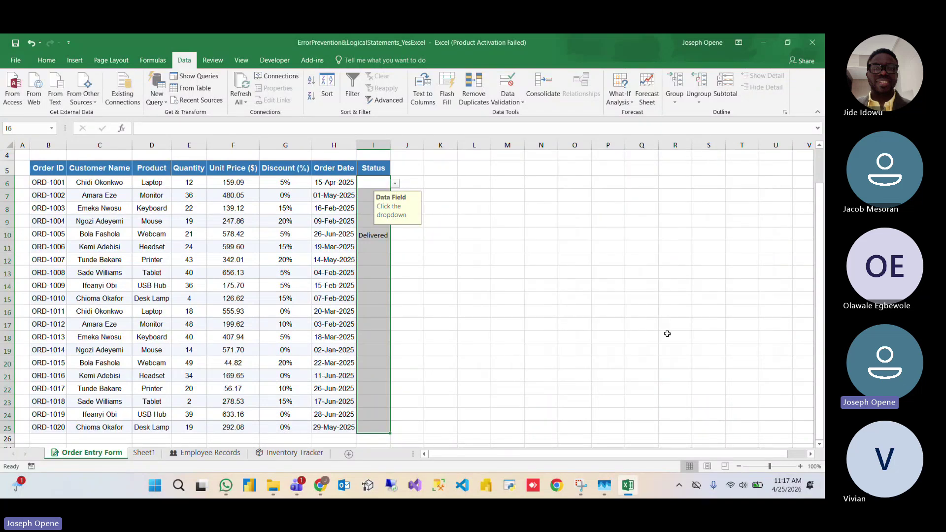
Step: Test the custom error alert by trying to enter "I don't know" as the status in cell I13, and cancel the entry
click(370, 274)
text(I)
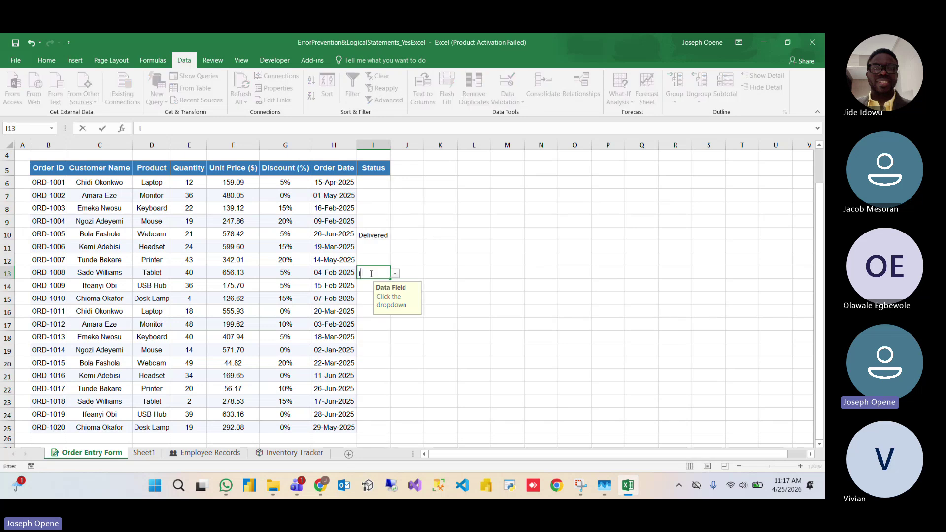
text( don't know)
key(Return)
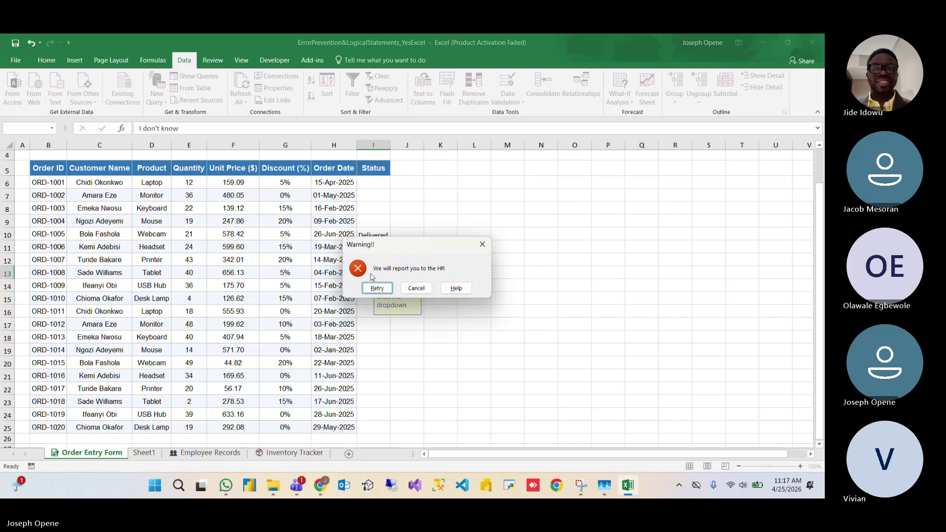
click(419, 287)
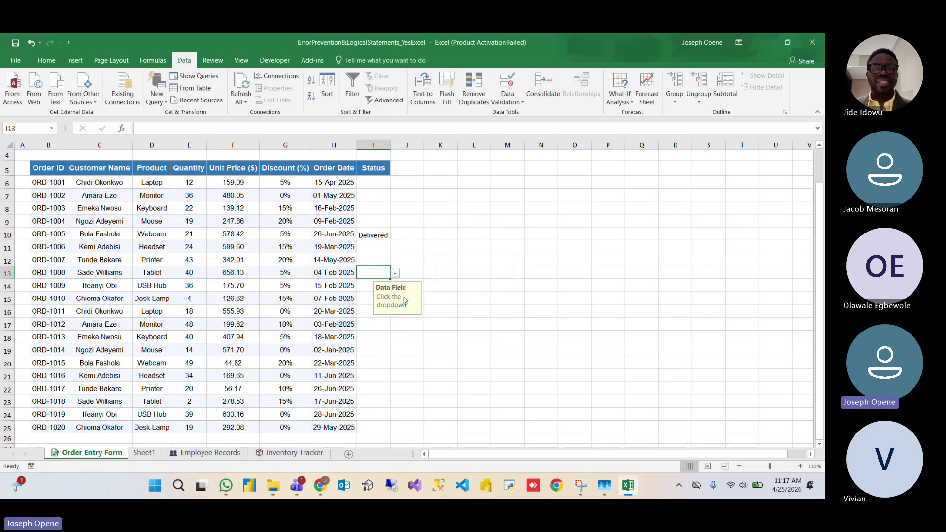
Step: Choose Pending from the validation list as the status in cell I13
click(395, 274)
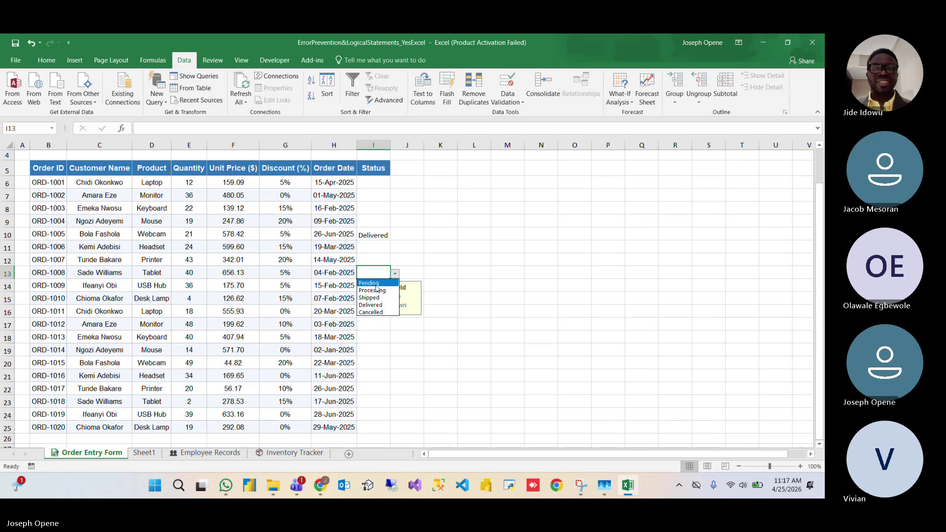
click(377, 286)
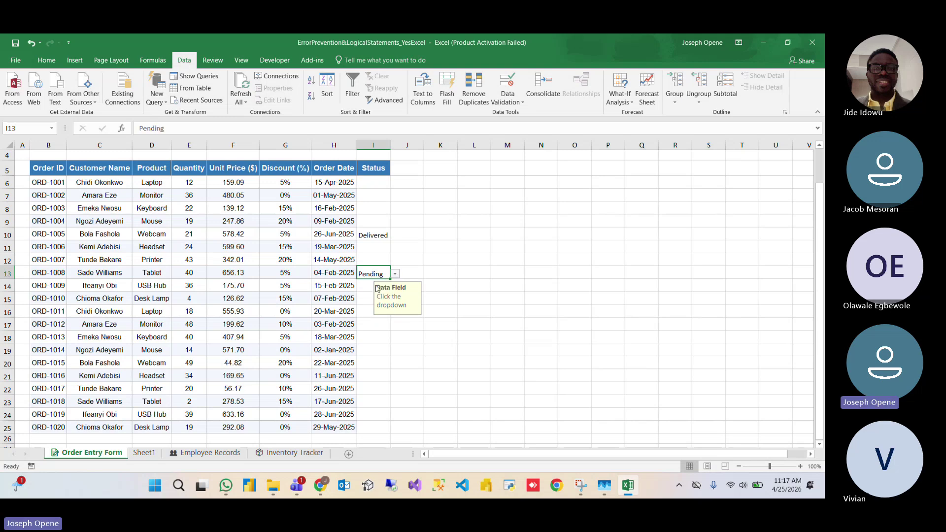
click(367, 311)
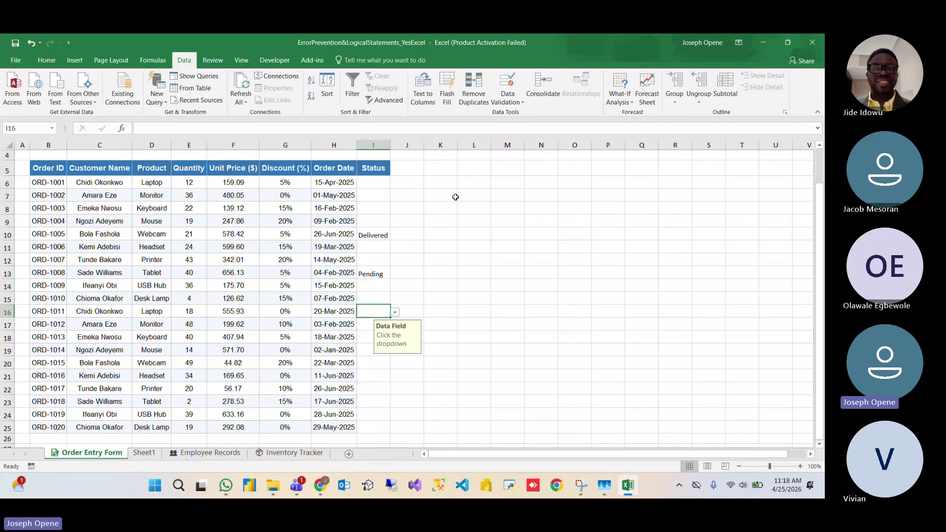
Step: Restrict cells K6:K25 to a validation list sourced from the statuses in Sheet1 cells A2:A6
drag(450, 186, 450, 428)
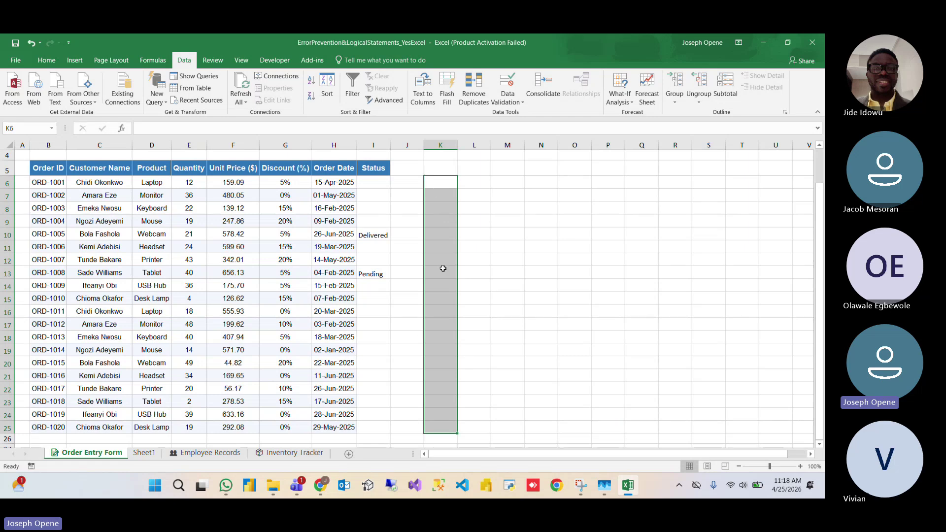
click(521, 102)
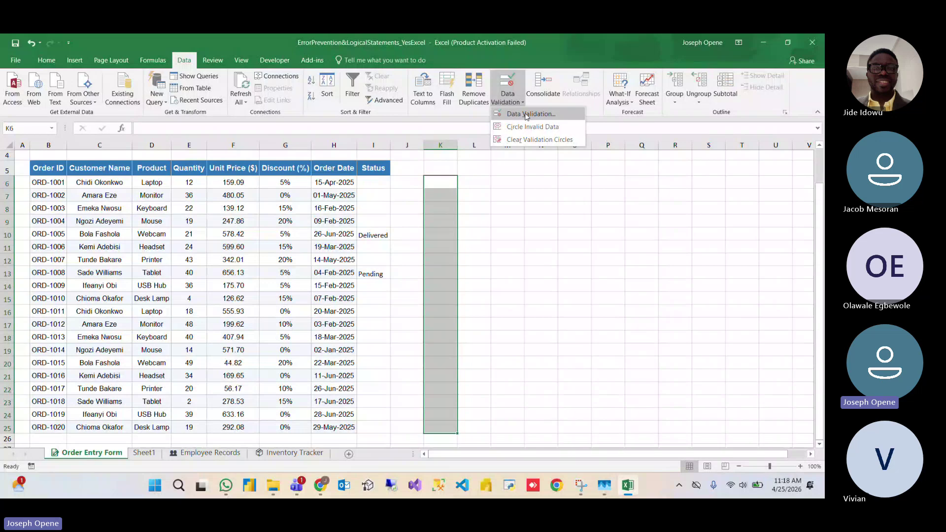
click(526, 115)
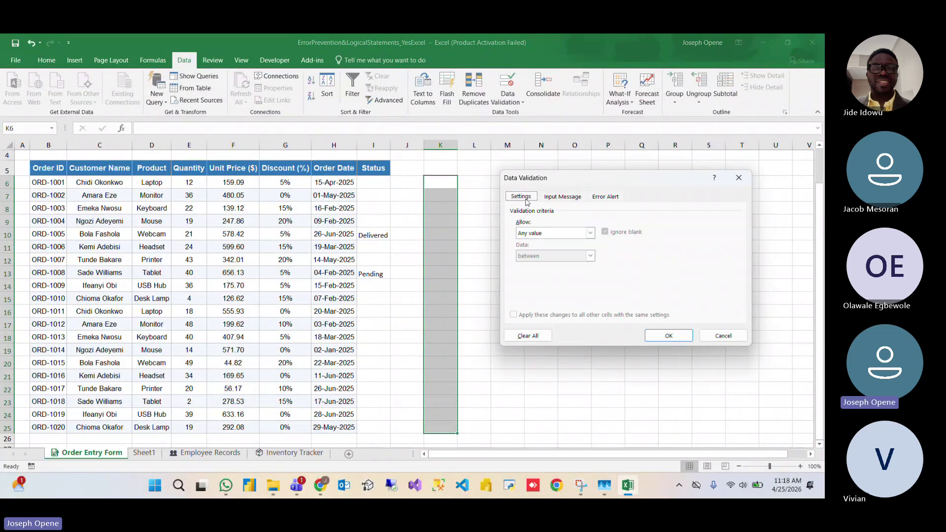
click(590, 235)
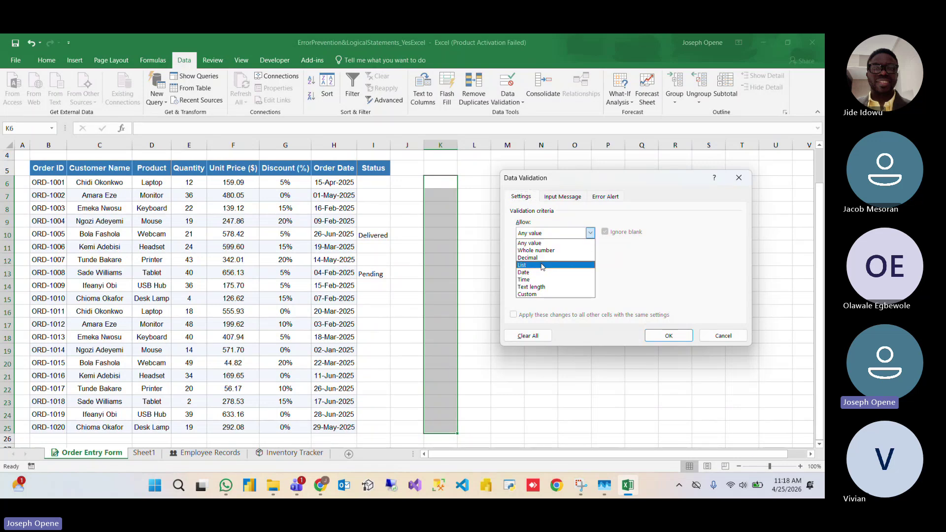
click(542, 267)
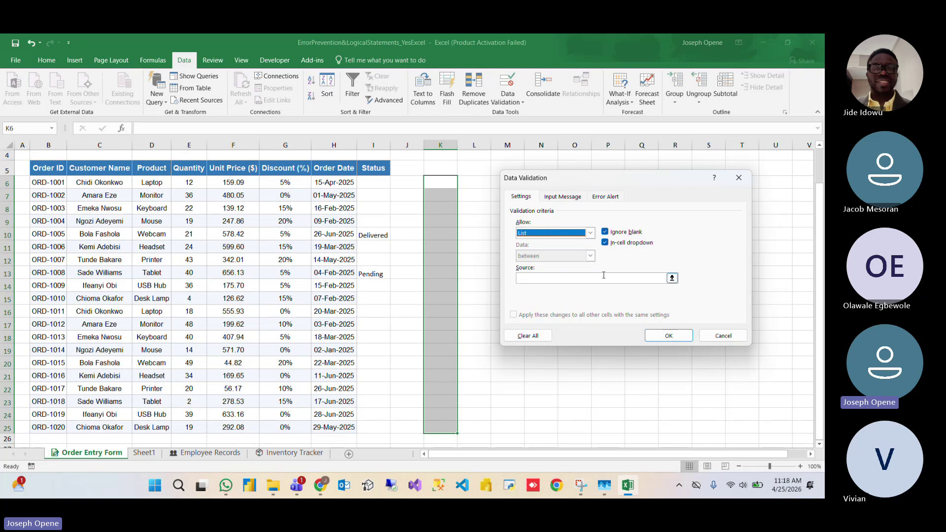
click(672, 278)
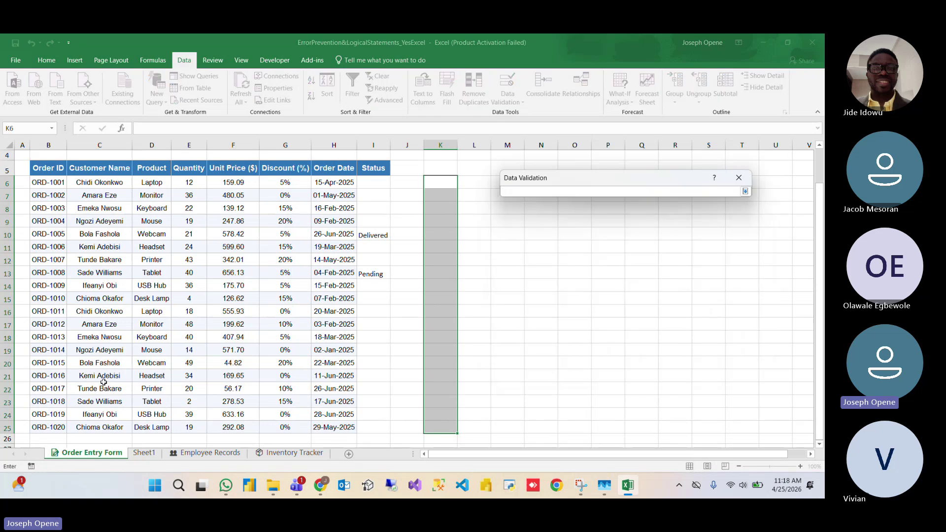
click(144, 452)
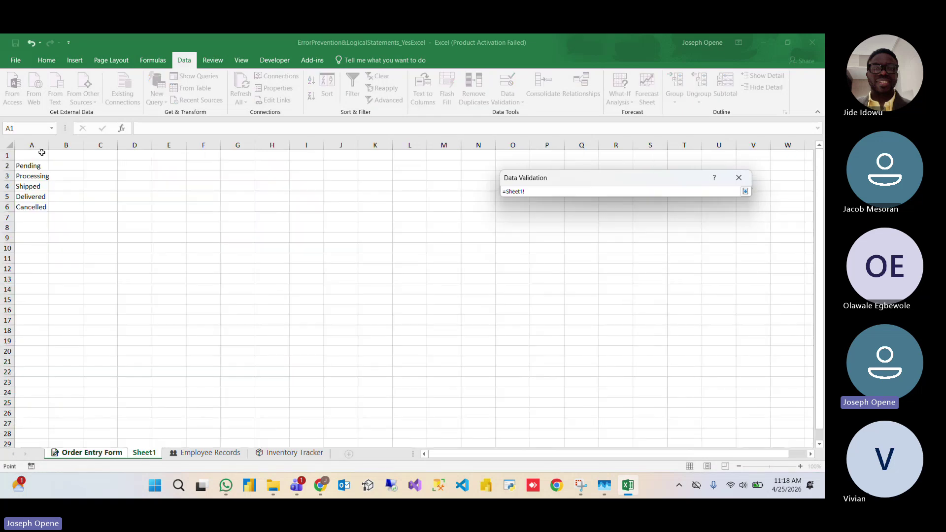
drag(28, 166, 32, 210)
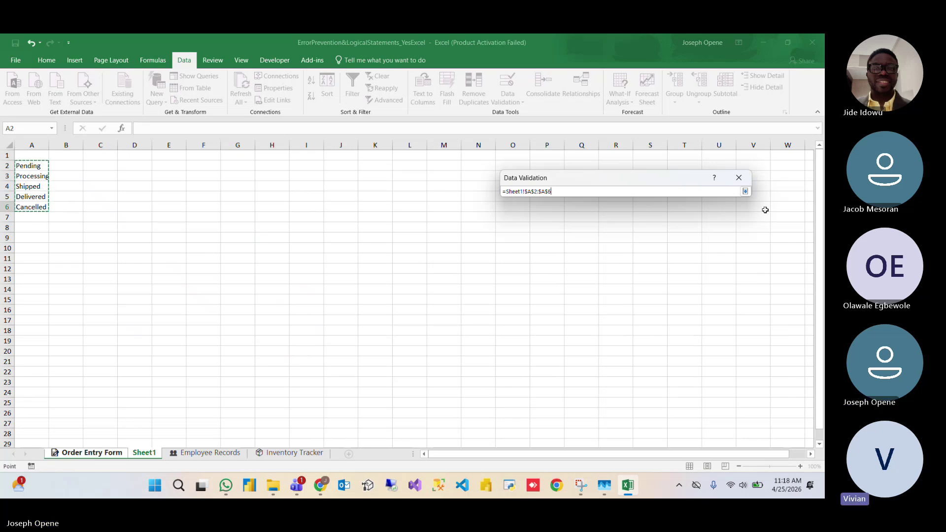
click(745, 192)
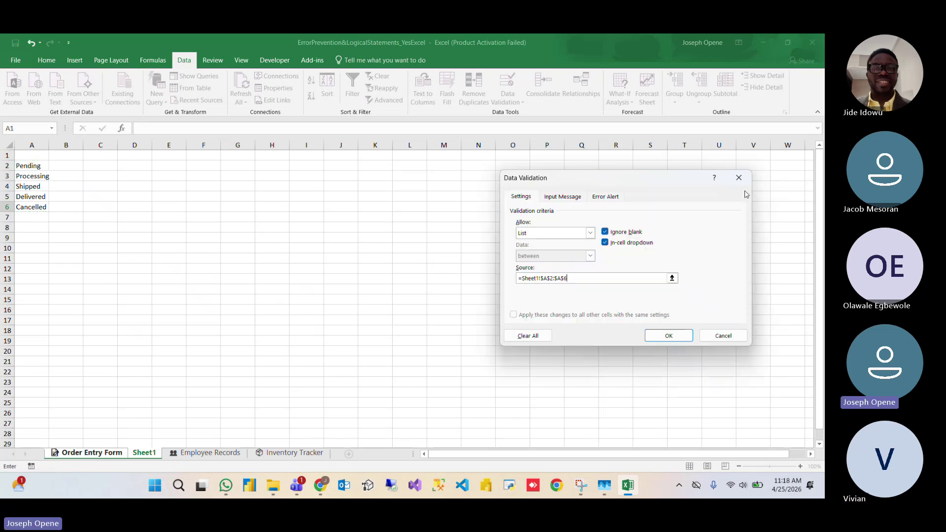
key(Return)
Step: Check the validation dropdown on a few cells in column K and delete the whole column
click(450, 199)
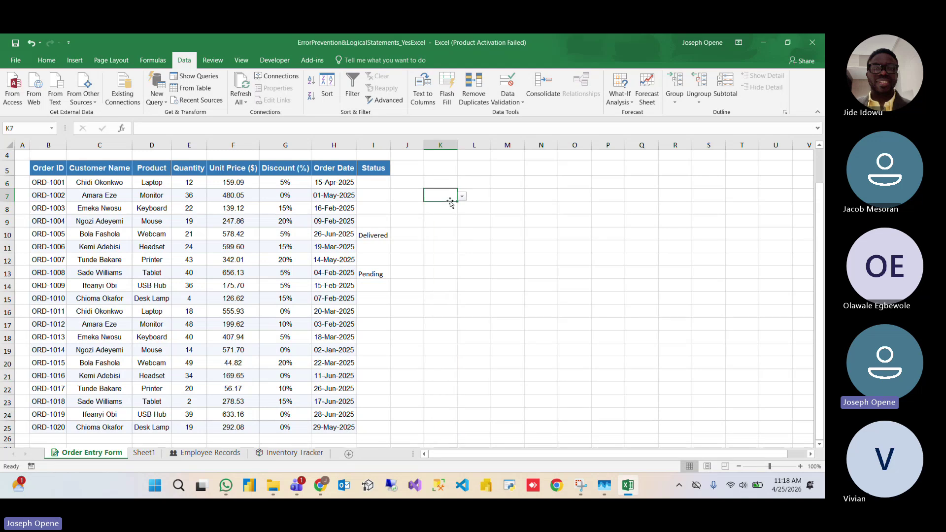
click(450, 221)
click(449, 238)
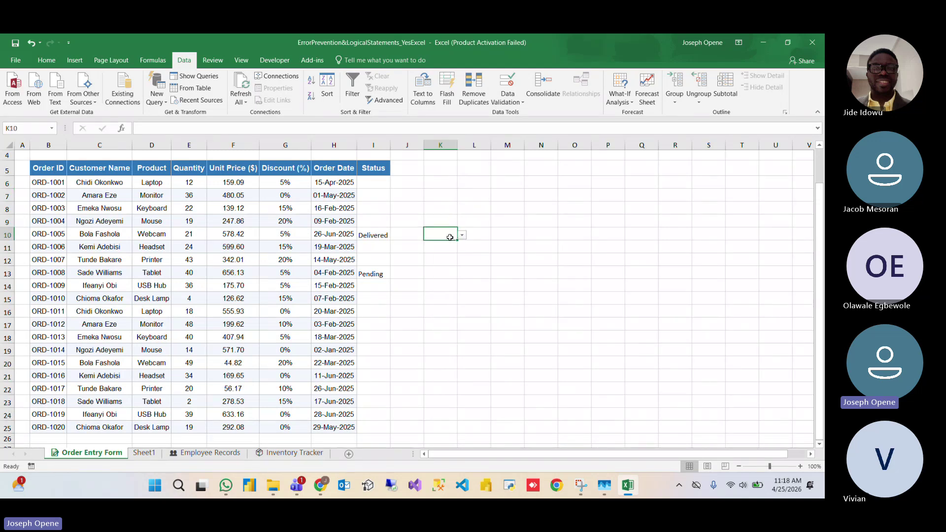
click(440, 144)
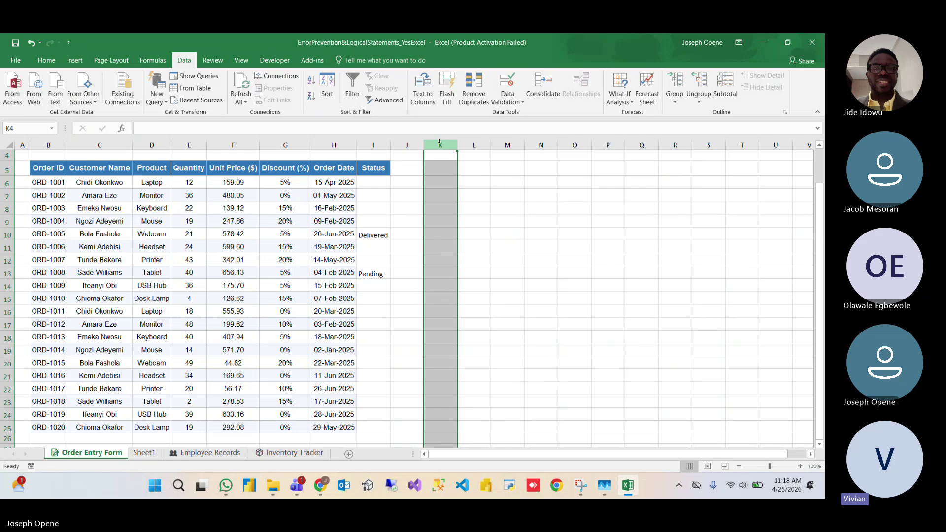
right_click(439, 143)
click(470, 228)
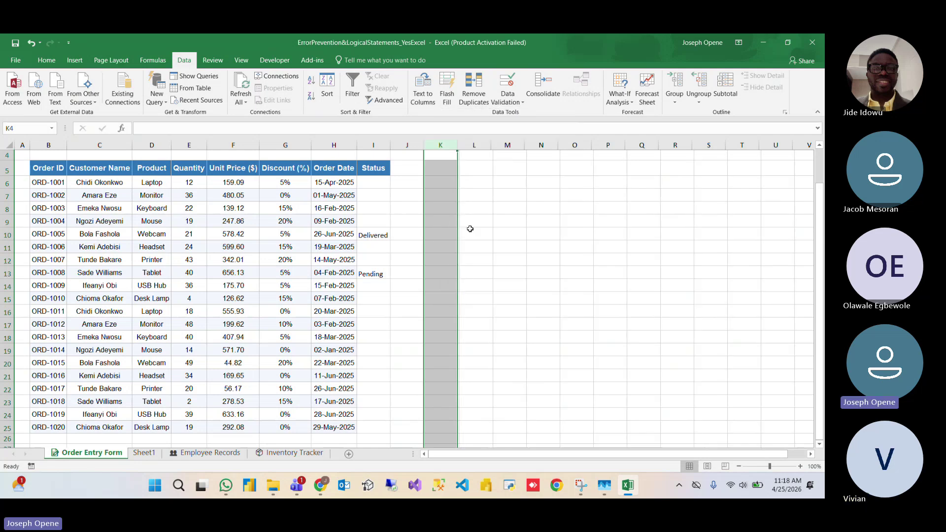
Step: Clear the test statuses from cells I10 and I13 of the Status column
click(378, 234)
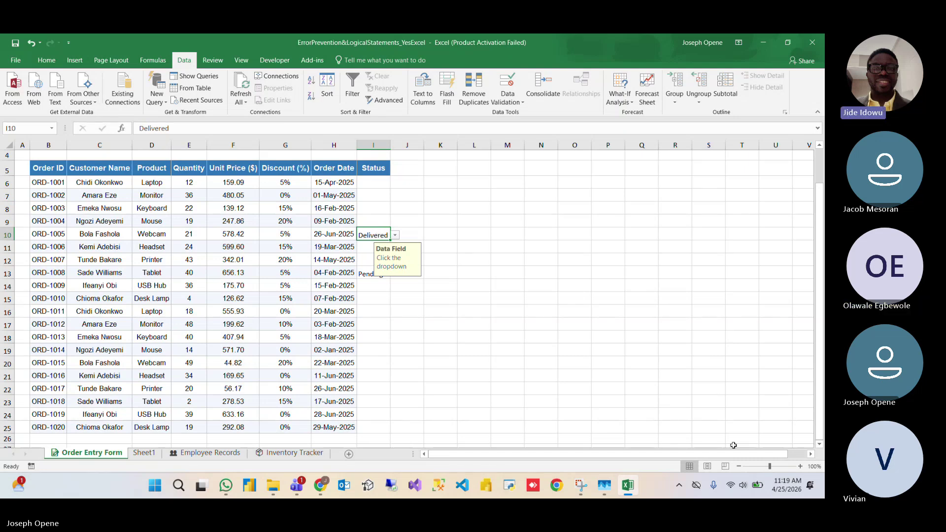
click(801, 466)
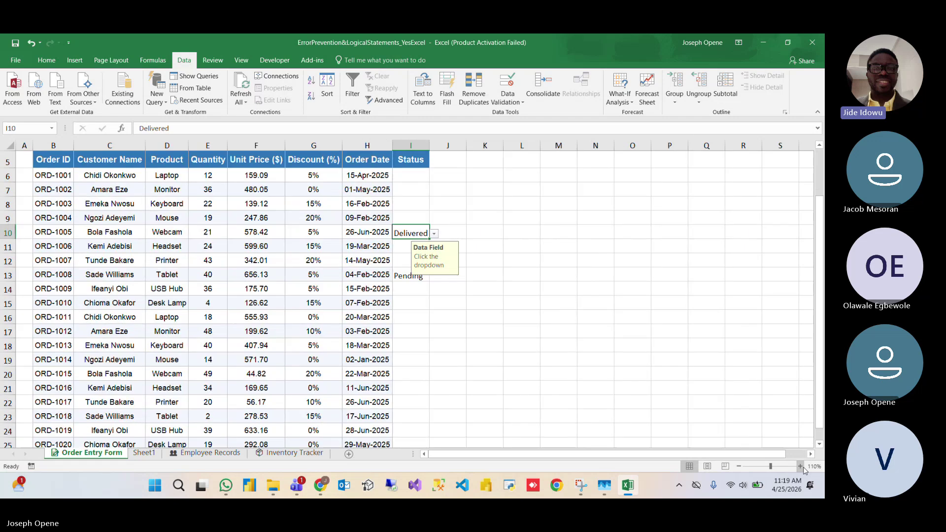
click(800, 466)
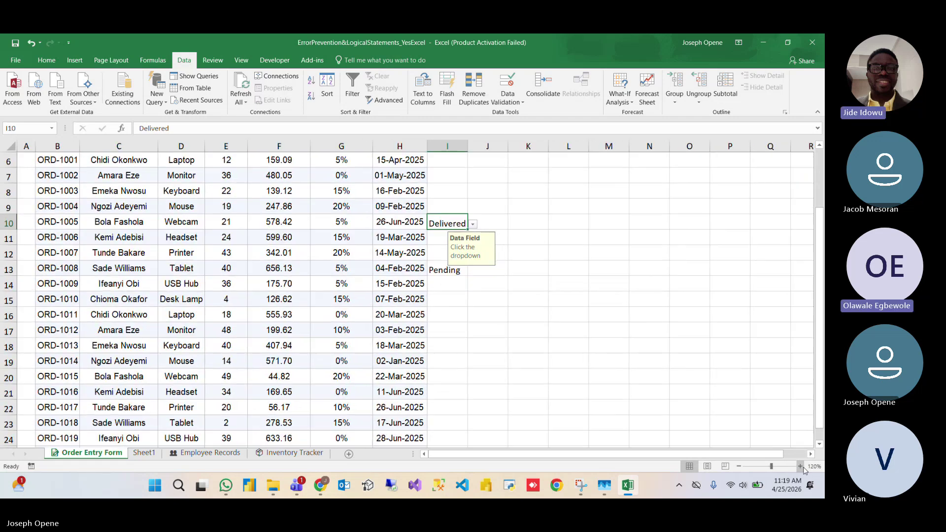
drag(821, 292, 822, 267)
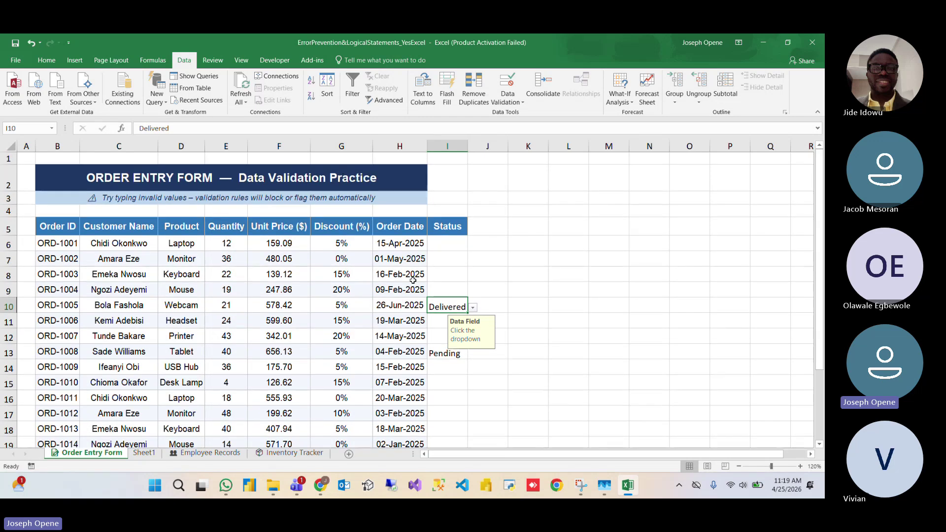
key(Delete)
click(436, 353)
key(Delete)
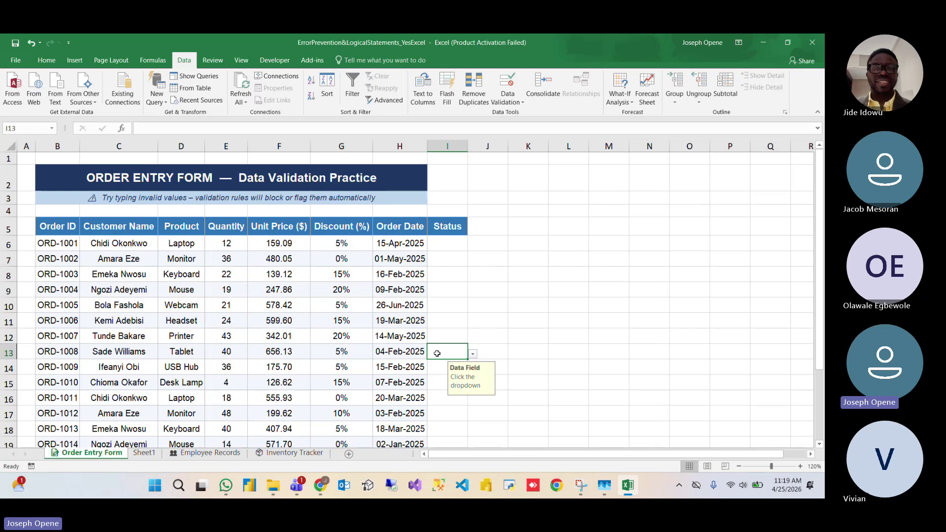
click(454, 247)
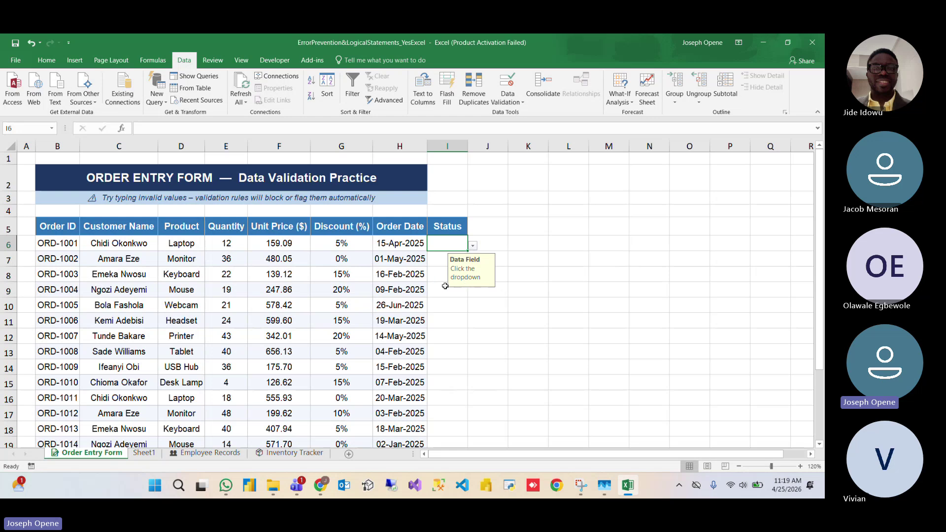
Step: Start a new conditional formatting rule for the order table B5:I25 that uses a formula to determine which cells to format
drag(59, 226, 446, 422)
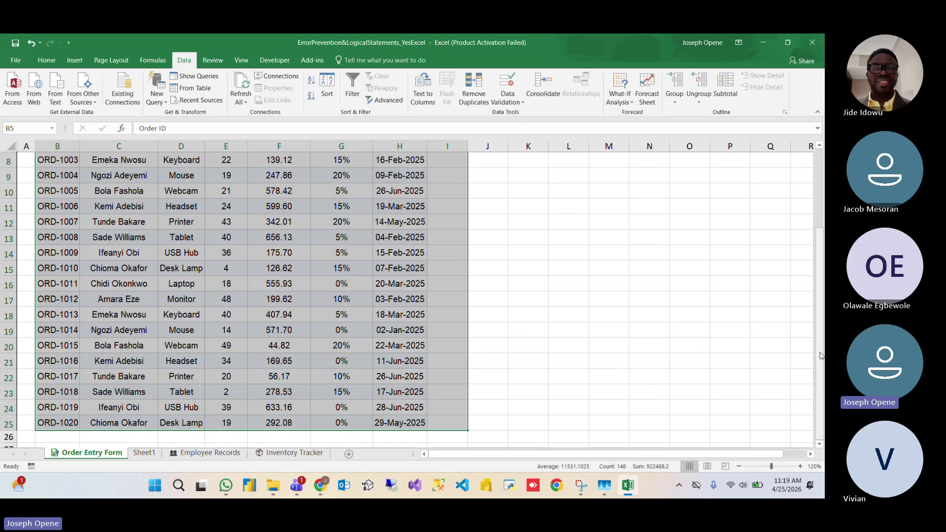
drag(820, 357, 824, 201)
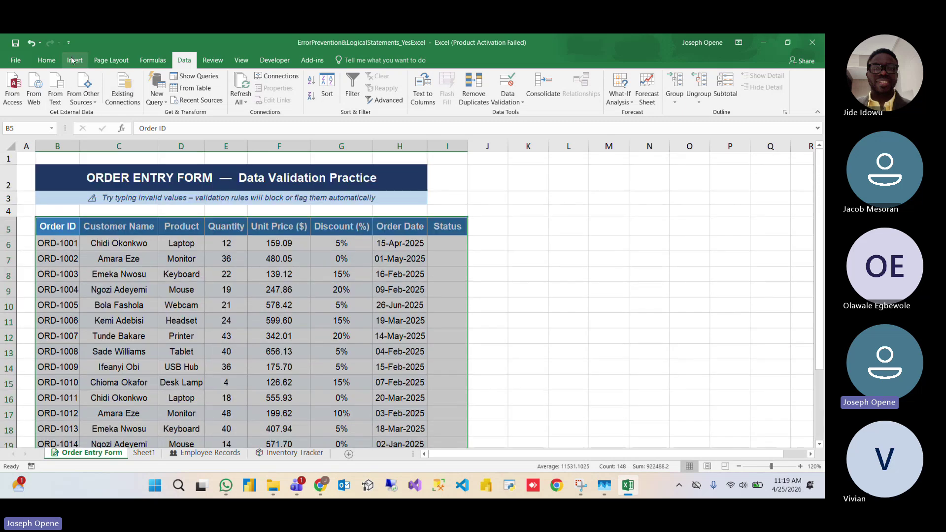
click(46, 60)
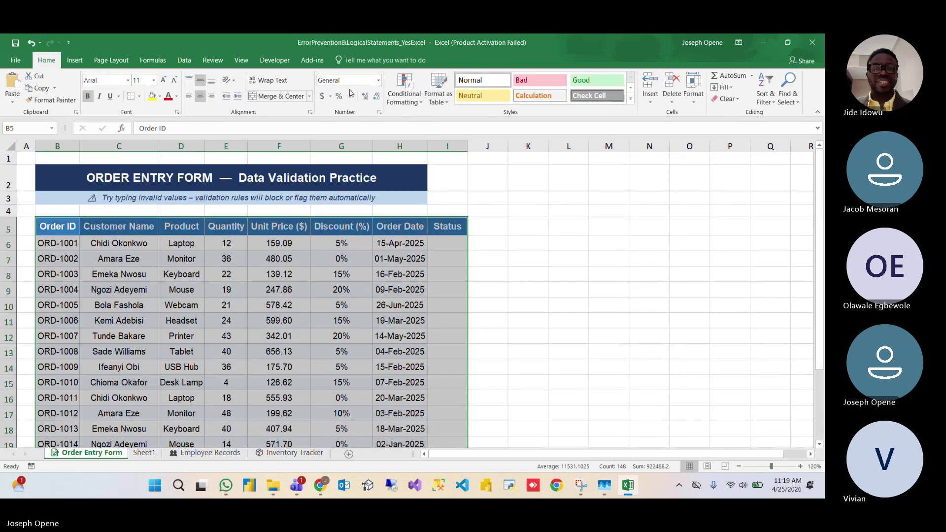
click(413, 101)
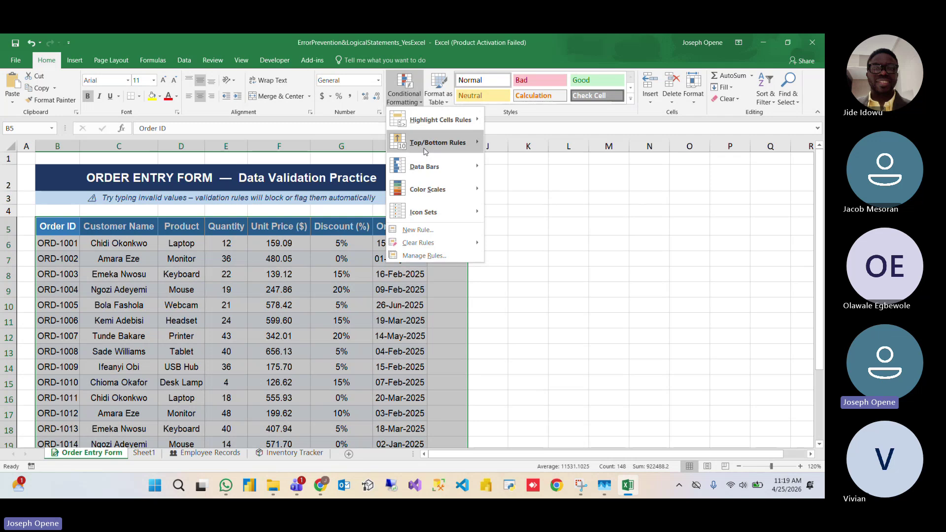
click(427, 229)
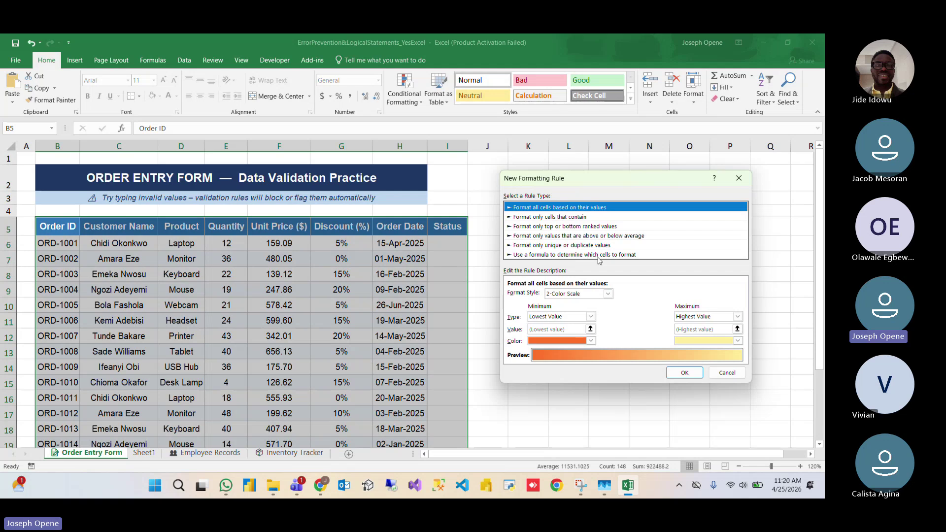
click(597, 256)
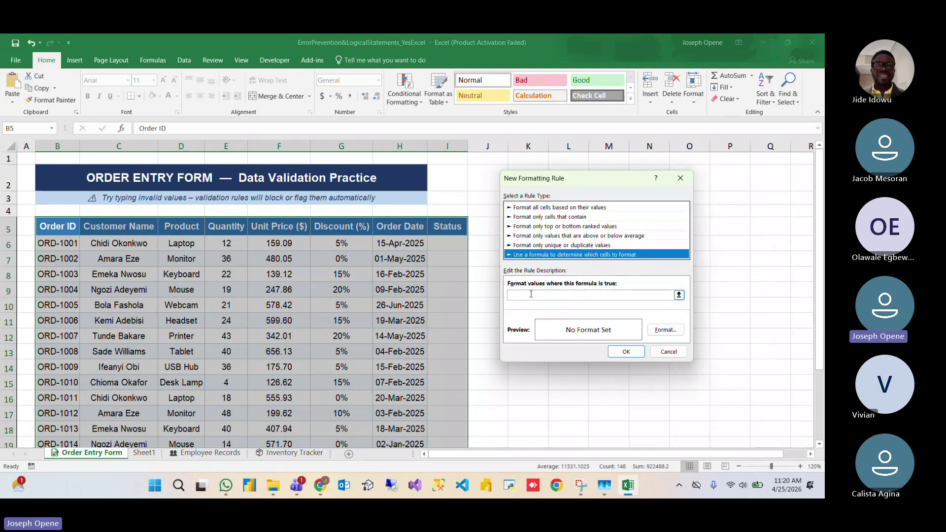
Step: Enter =$I5="Delivered" as the formula of the new formatting rule
click(531, 294)
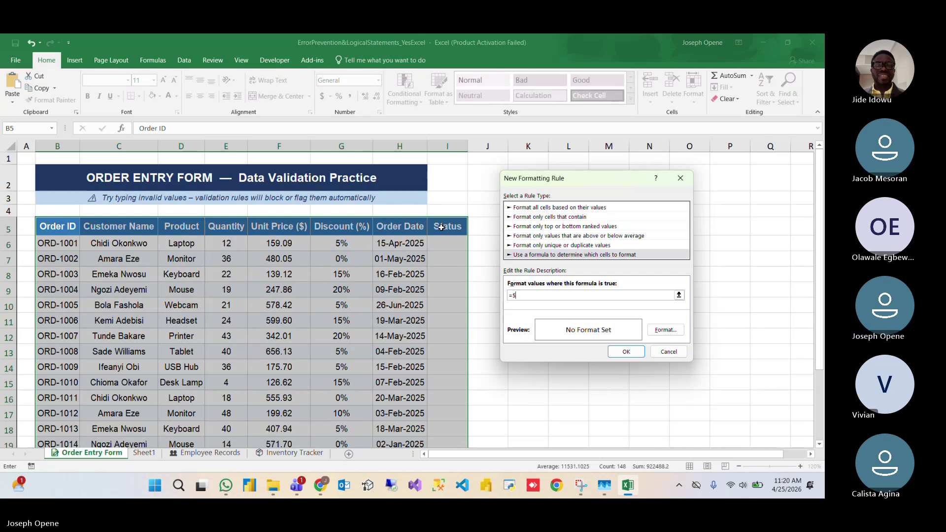
text(5)
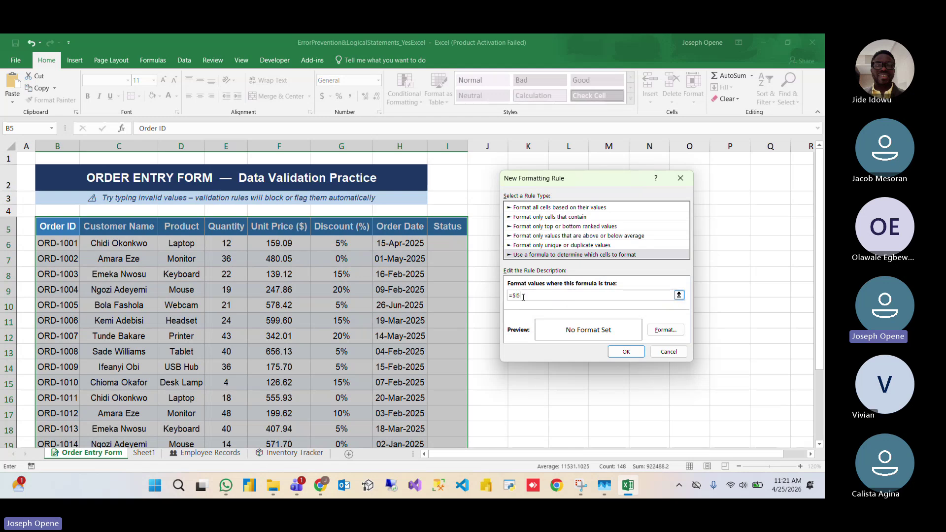
text(=)
text("D)
key(BackSpace)
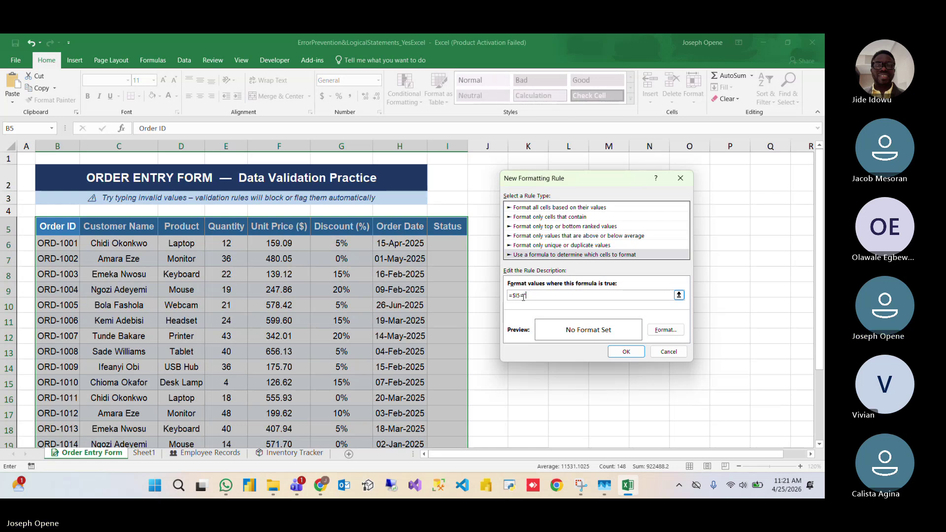
text(D)
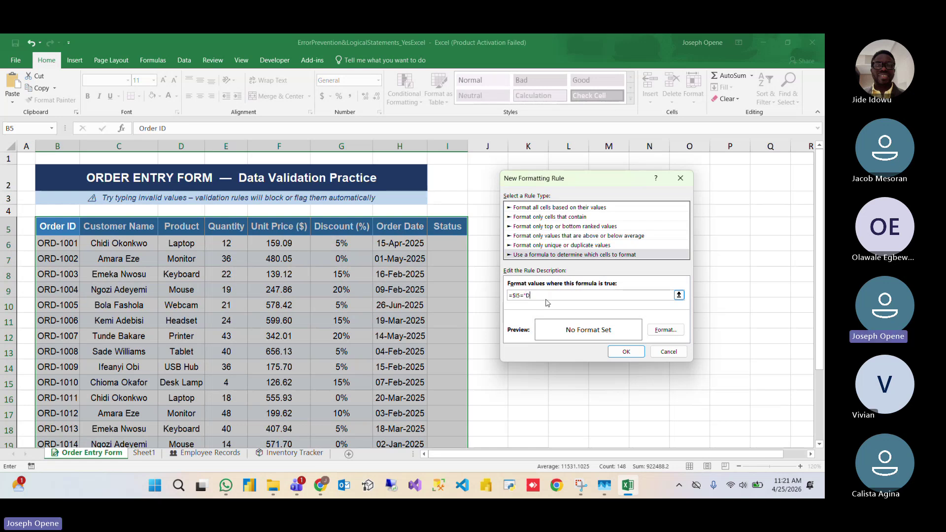
text(eliv)
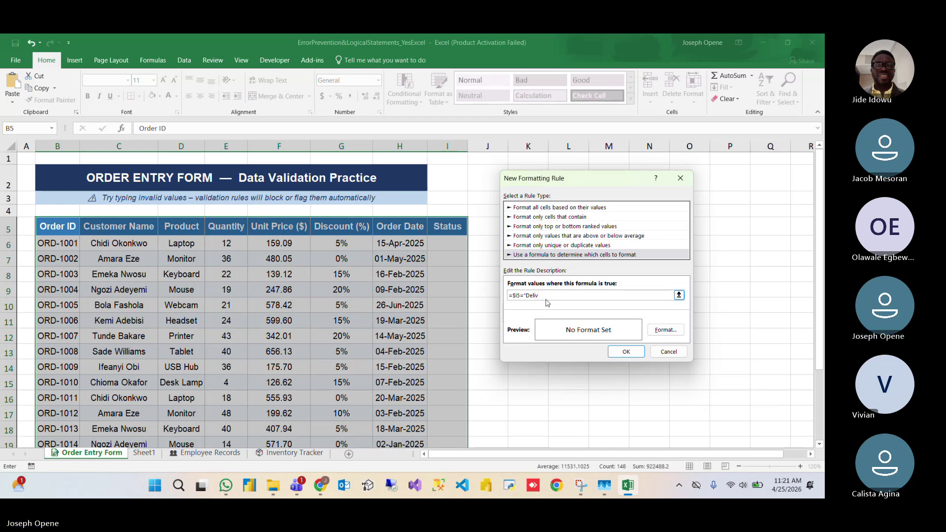
text(ered")
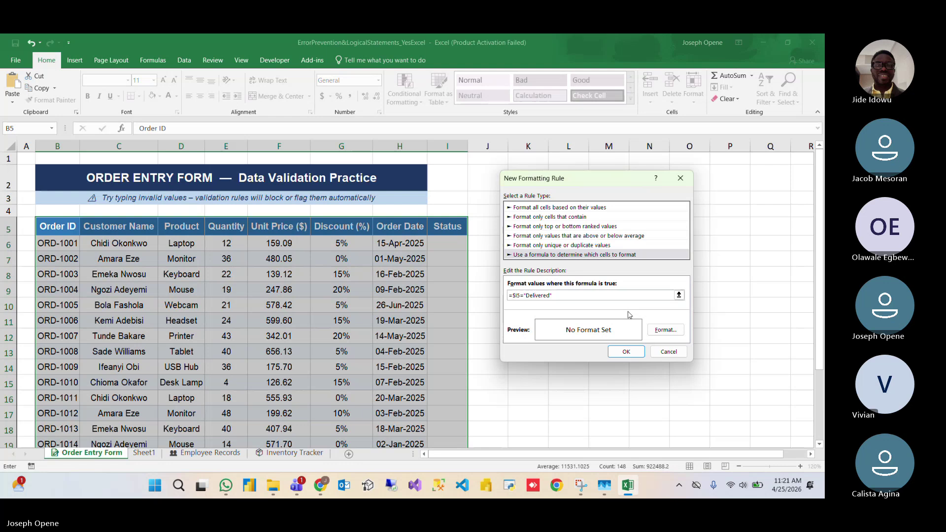
Step: Give the "Delivered" formatting rule a light green background fill
click(662, 333)
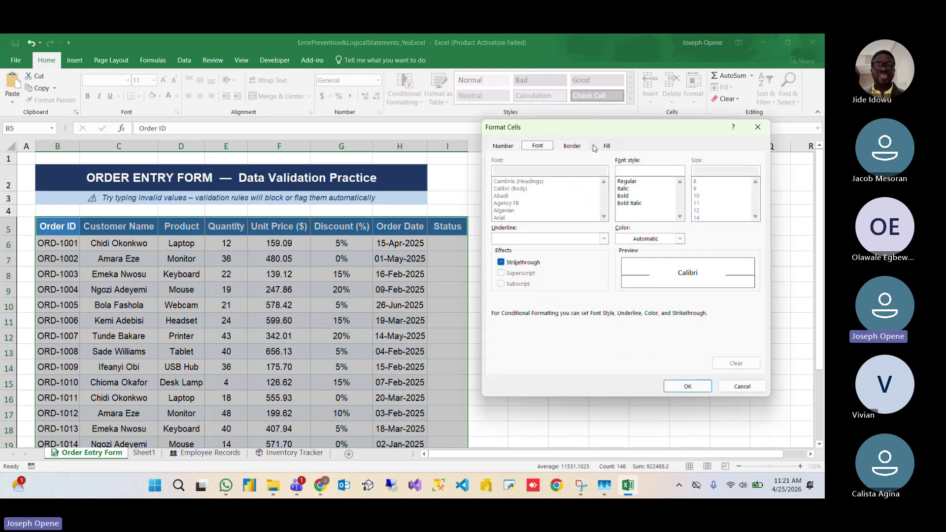
click(606, 146)
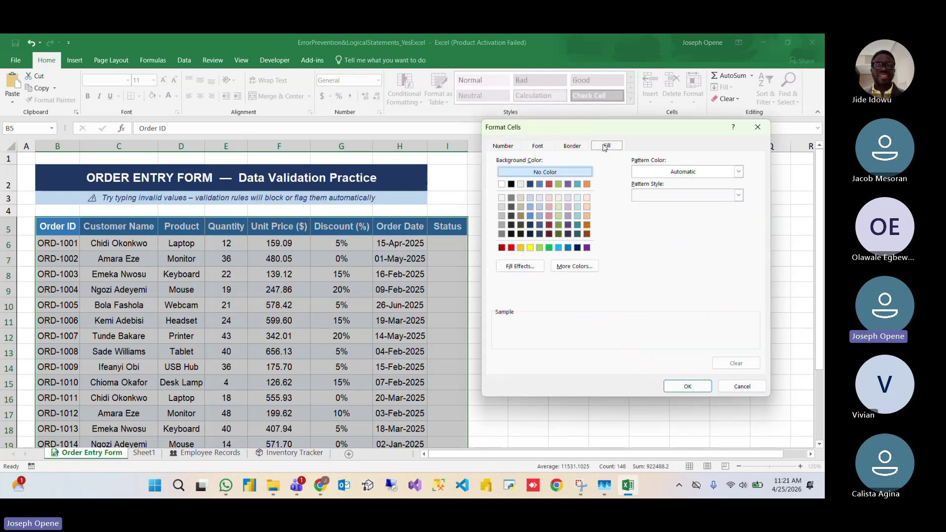
click(558, 198)
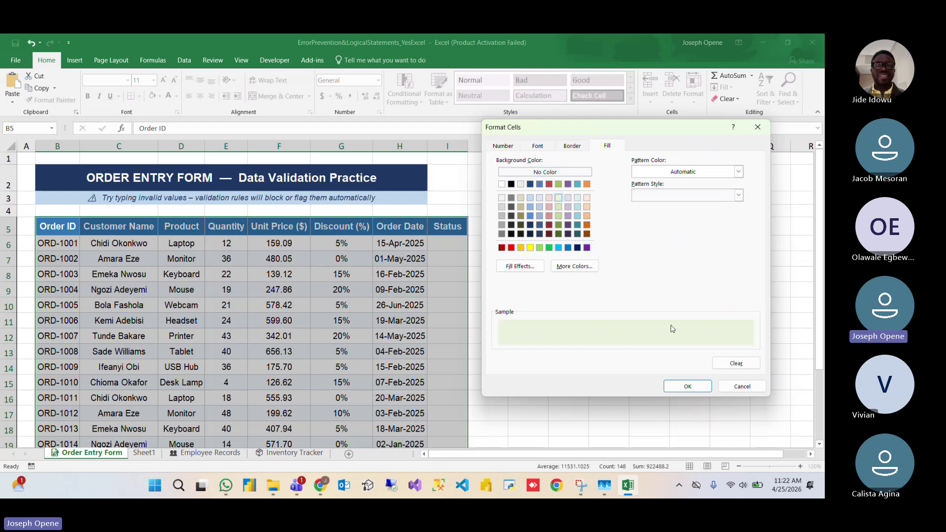
click(691, 389)
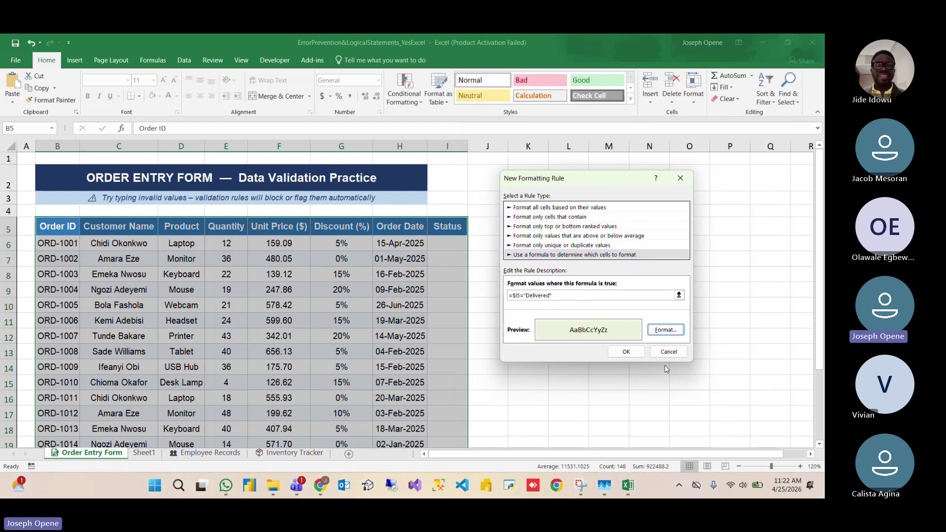
Step: Apply the "Delivered" rule and start another formula-based conditional formatting rule for the order table B5:I25
click(621, 352)
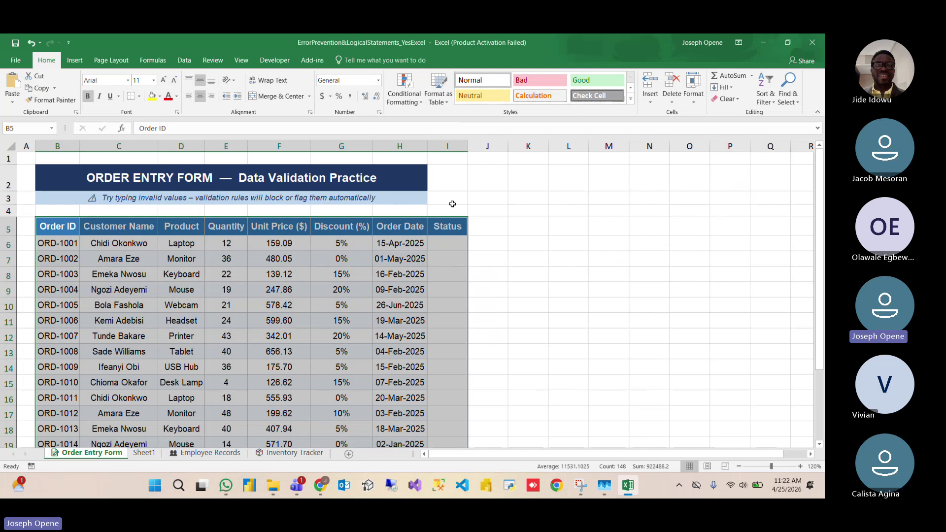
click(404, 98)
click(433, 344)
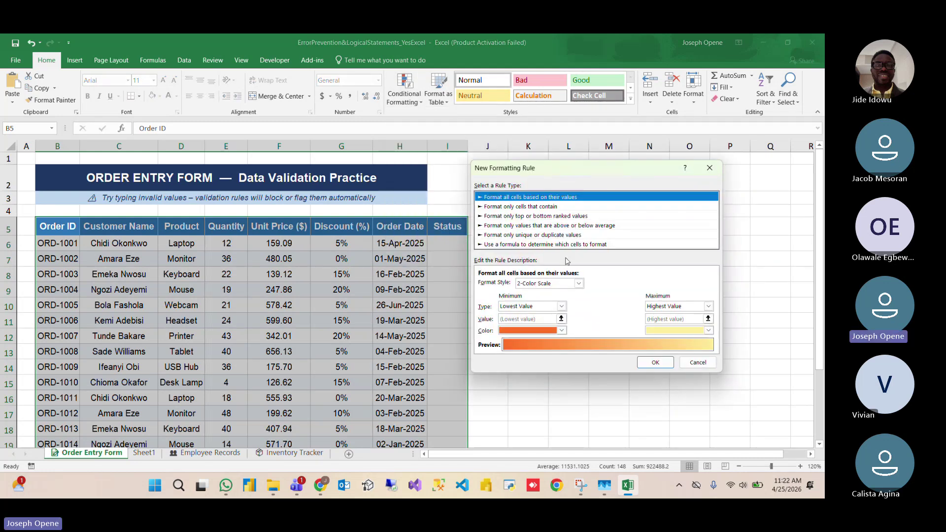
click(545, 244)
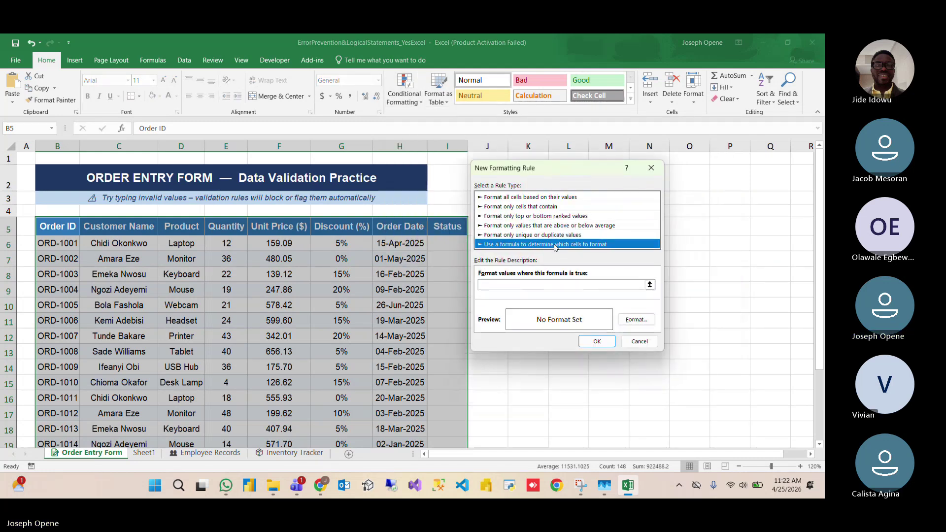
Step: Enter =$I5="Cancelled" as the formula of the new formatting rule
click(546, 284)
text(=)
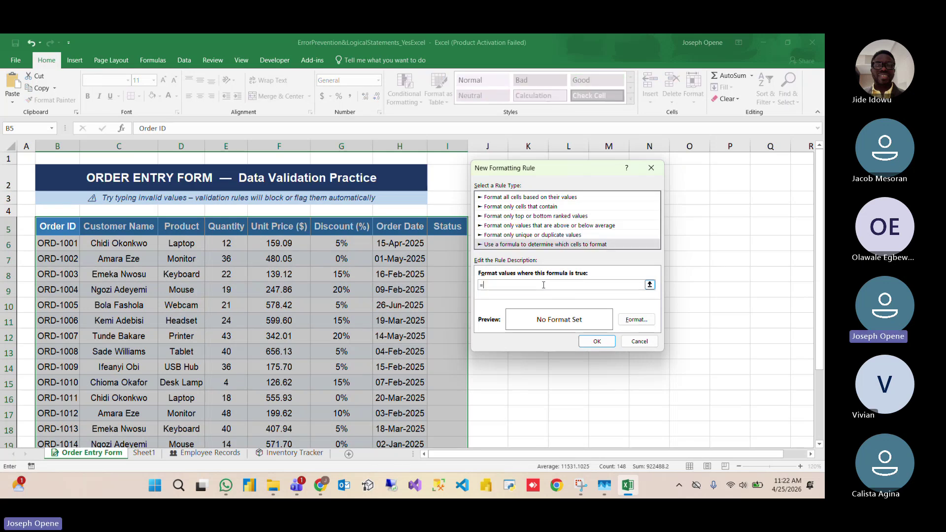
text(I)
text($)
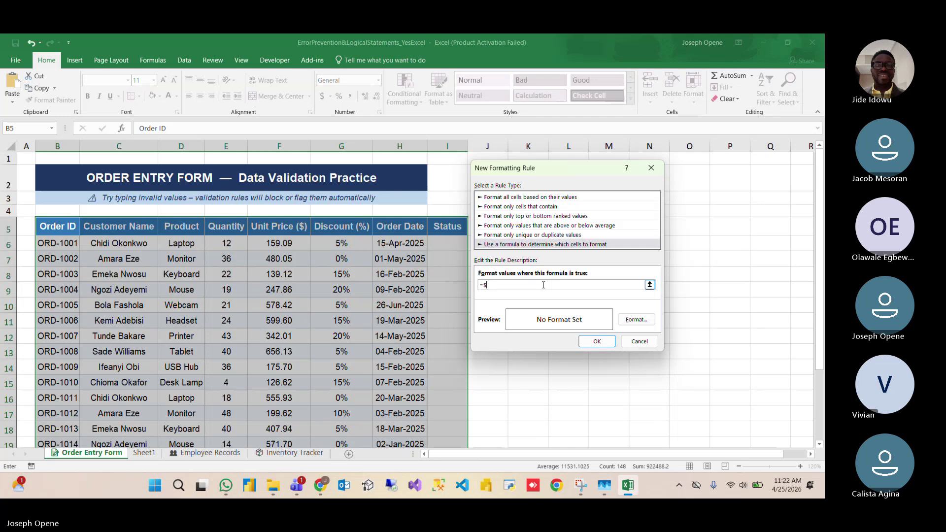
text(I5)
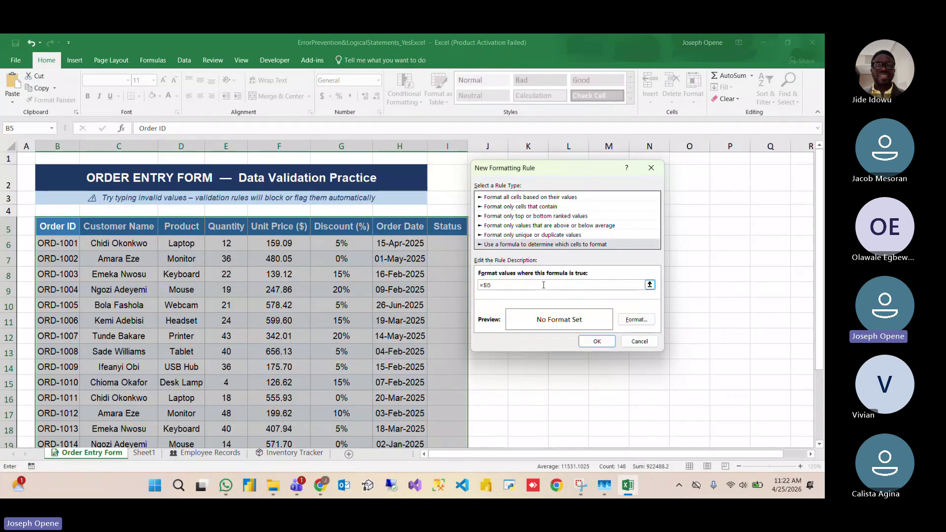
text(="Cancelle)
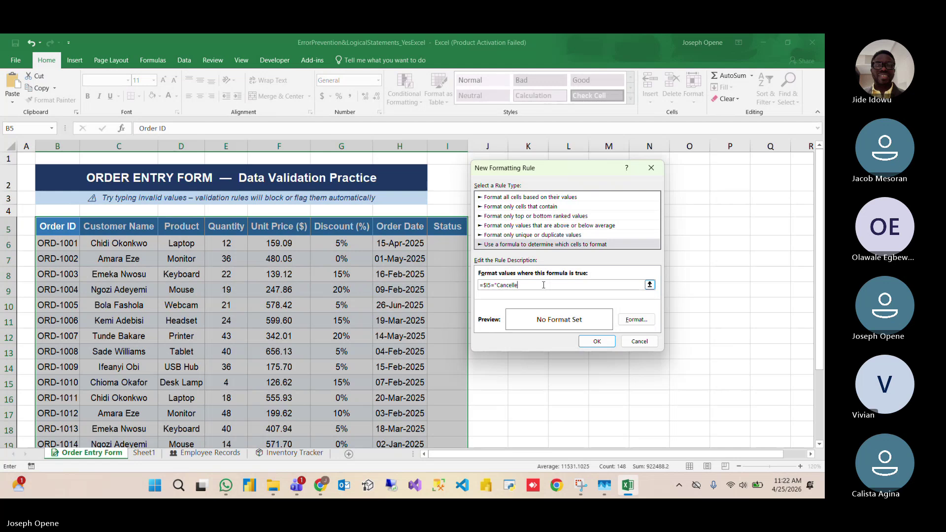
text(d")
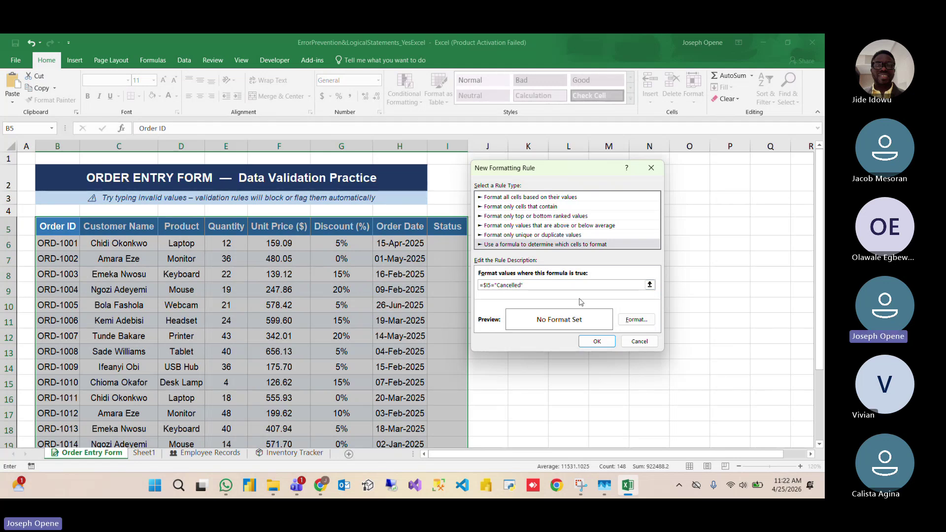
Step: Give the "Cancelled" formatting rule a light red background fill and apply the rule
click(633, 320)
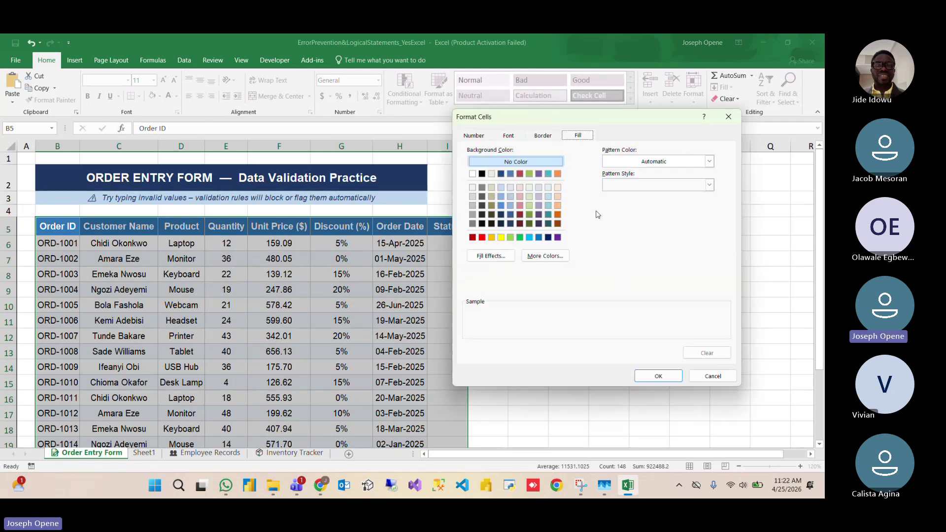
click(520, 188)
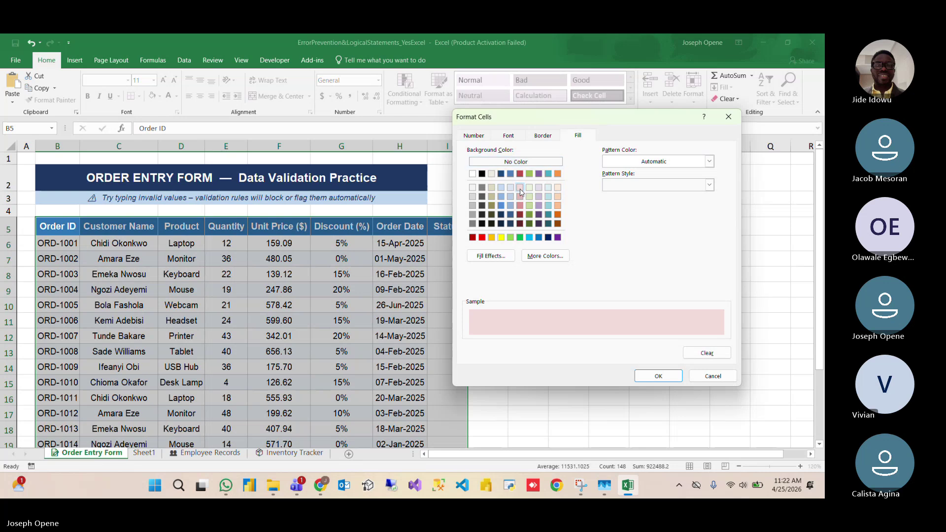
click(659, 379)
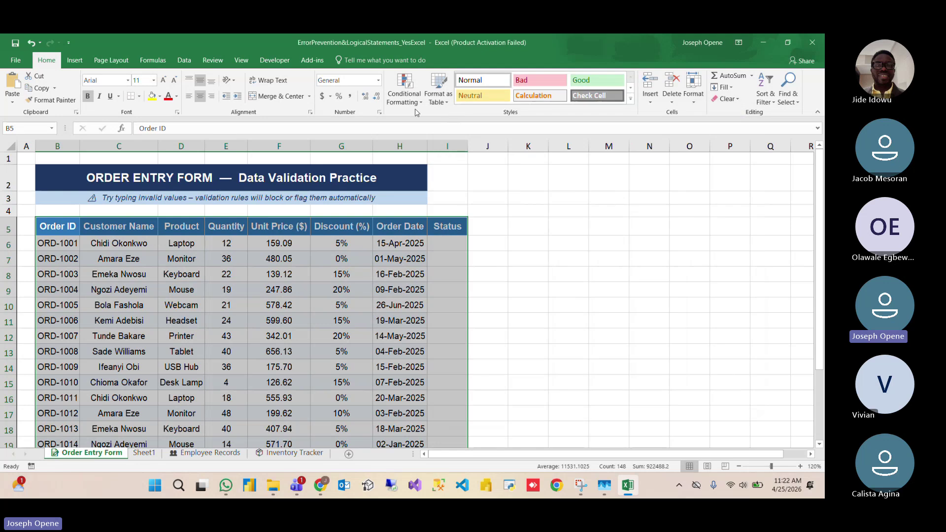
Step: Create a further formula-based formatting rule for the order table B5:I25 with the formula =$I5="Shipped"
click(412, 101)
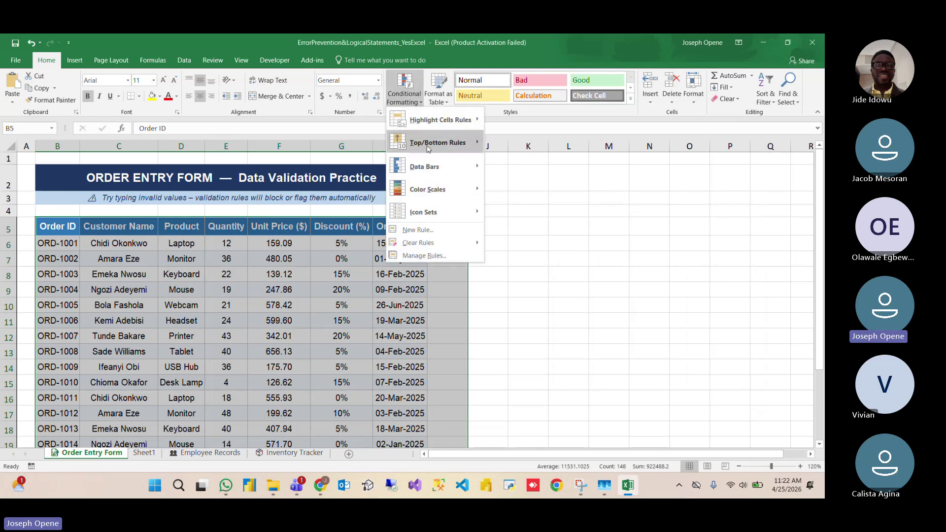
click(441, 230)
click(504, 234)
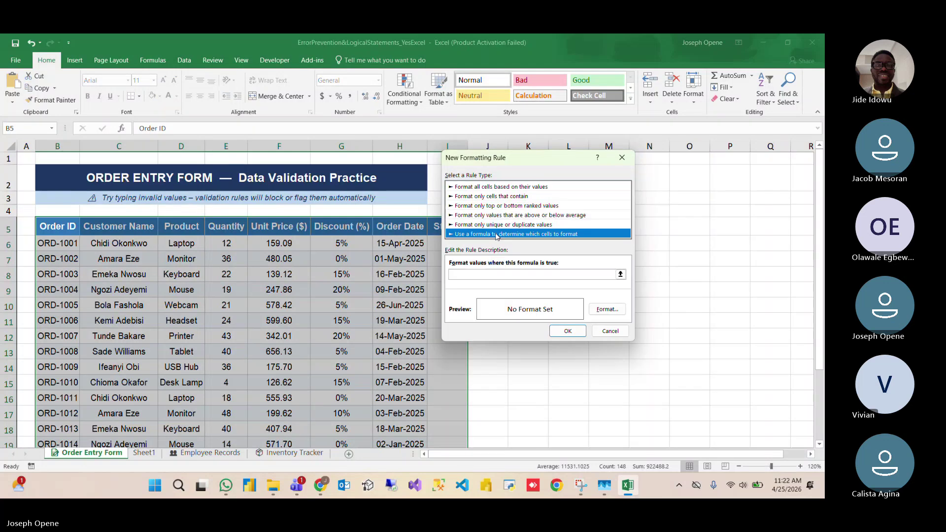
click(527, 276)
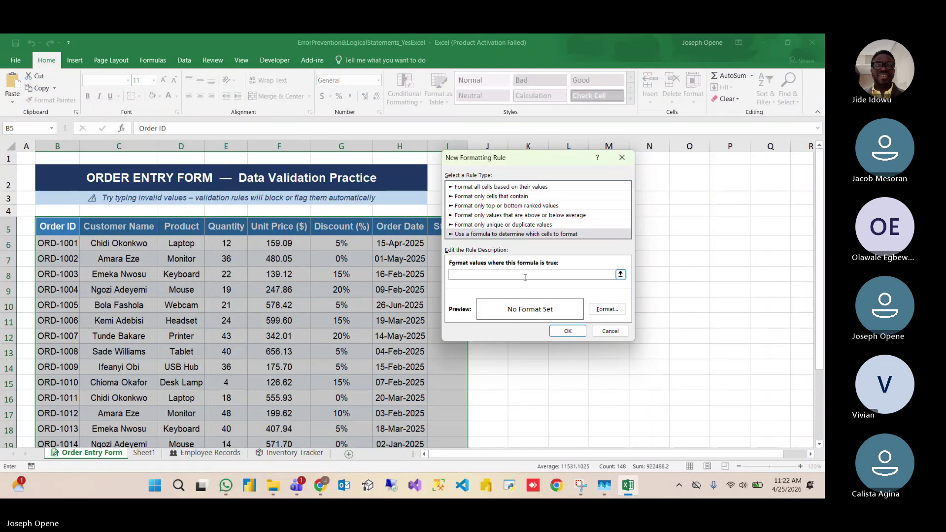
text(=)
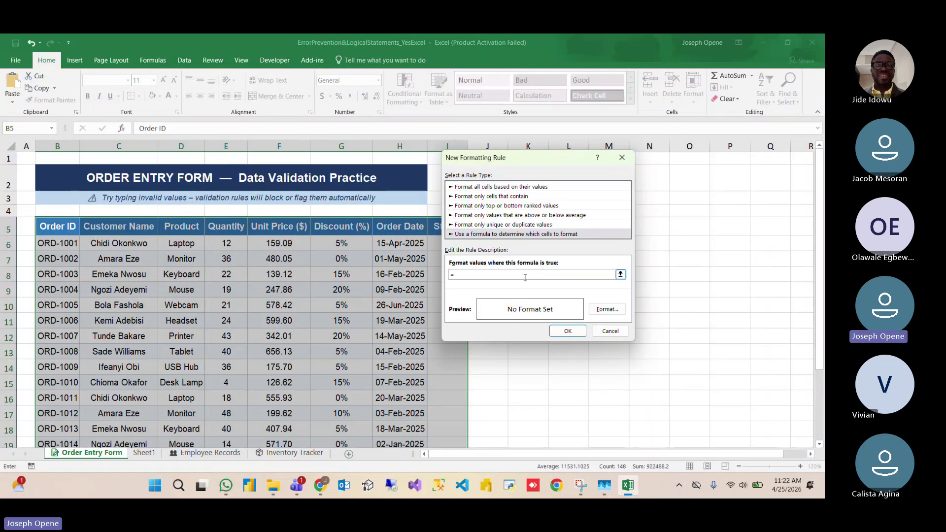
text($I5=)
text("Shipped)
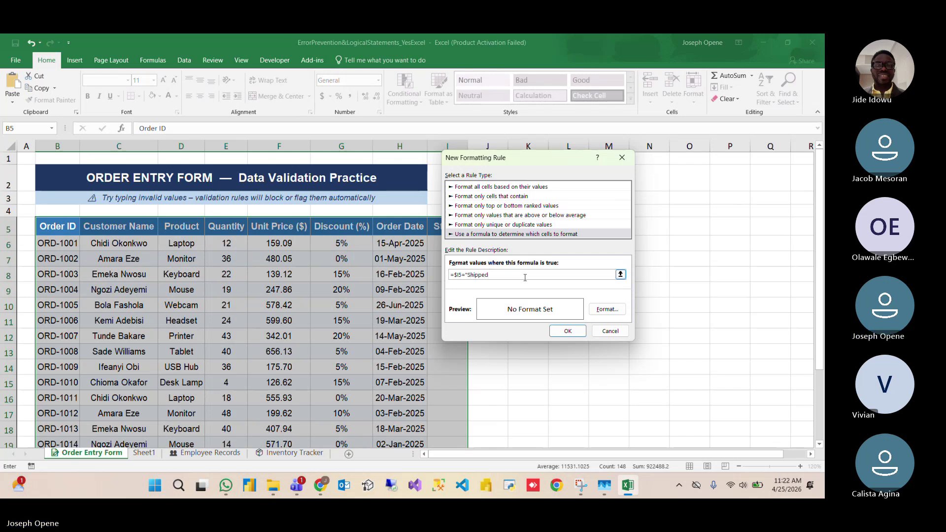
Step: Give the "Shipped" formatting rule a light blue background fill and apply the rule
click(608, 309)
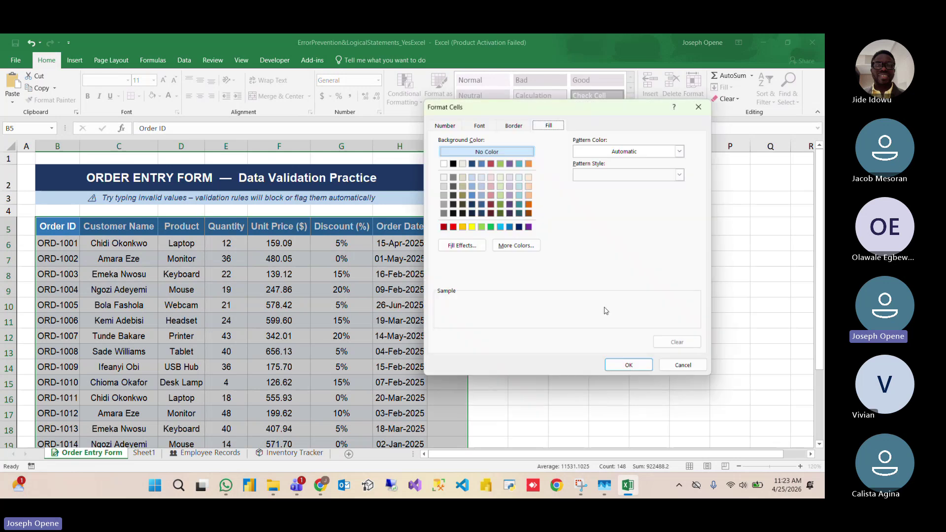
click(482, 179)
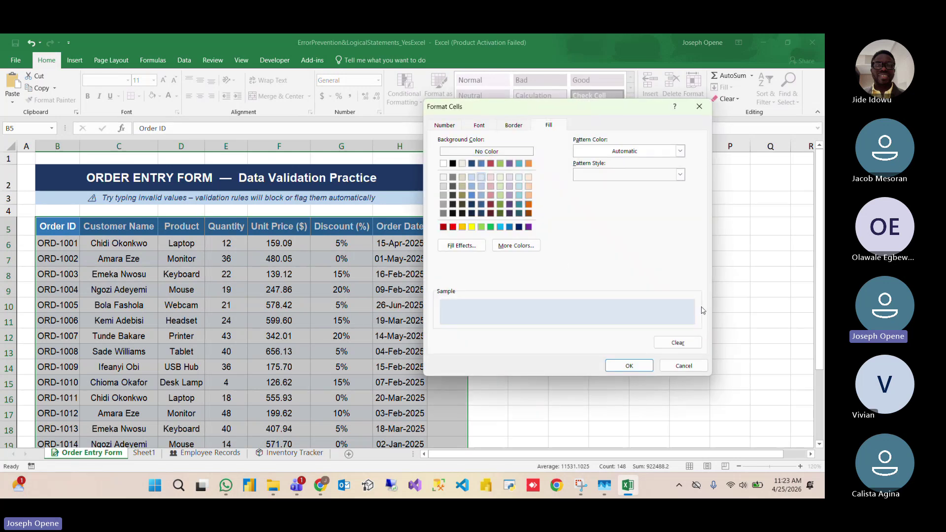
click(630, 366)
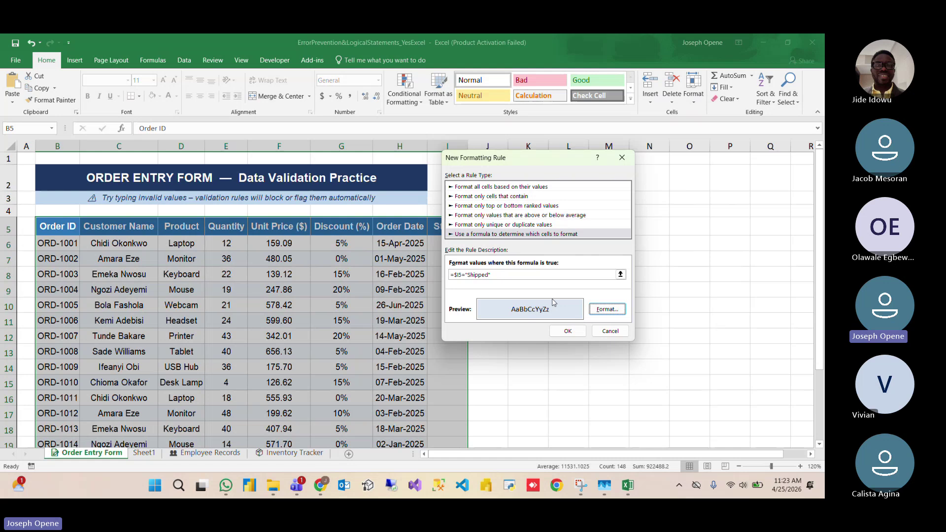
click(563, 326)
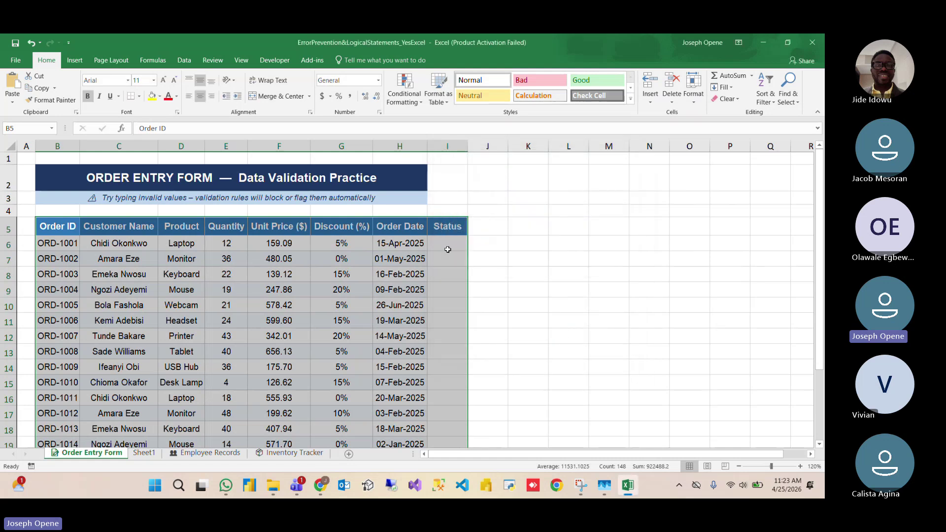
Step: Set the order status in cell I6 to Cancelled and in cell I7 to Delivered
click(448, 248)
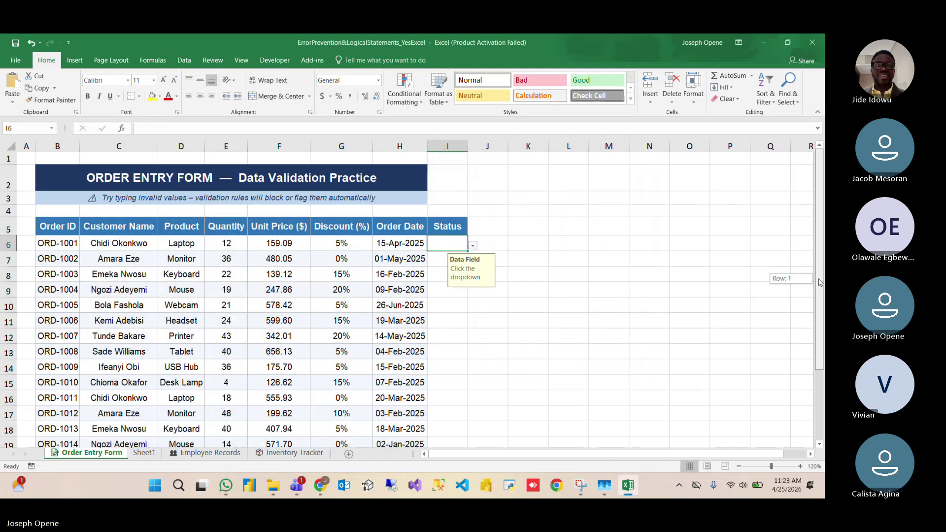
scroll(350, 251, down, 1)
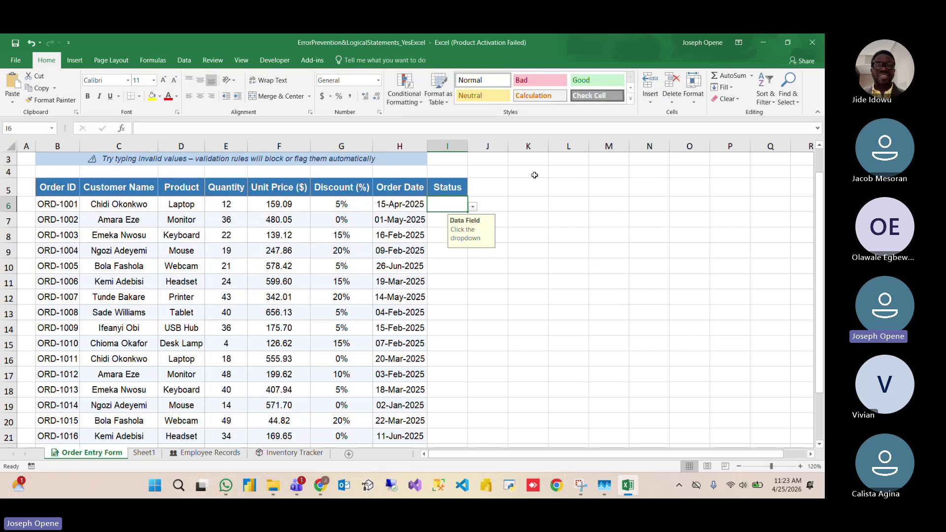
click(473, 207)
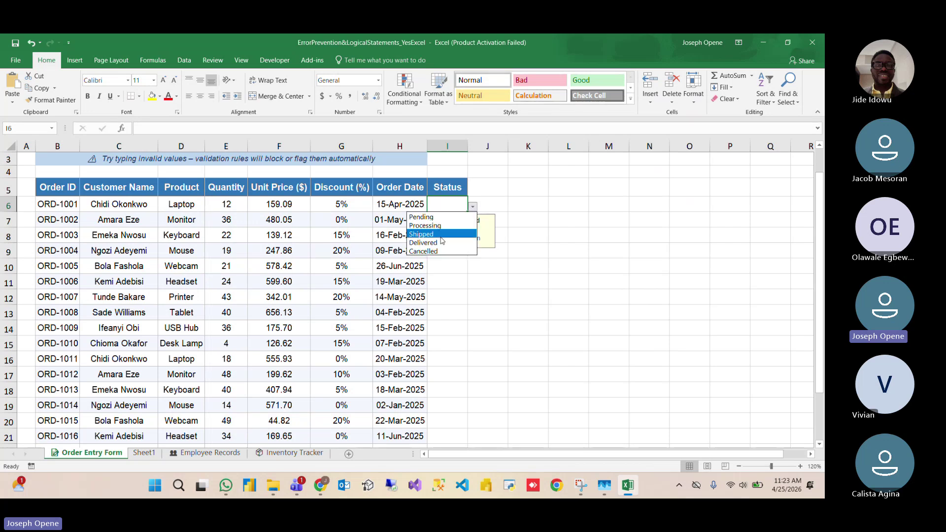
click(439, 252)
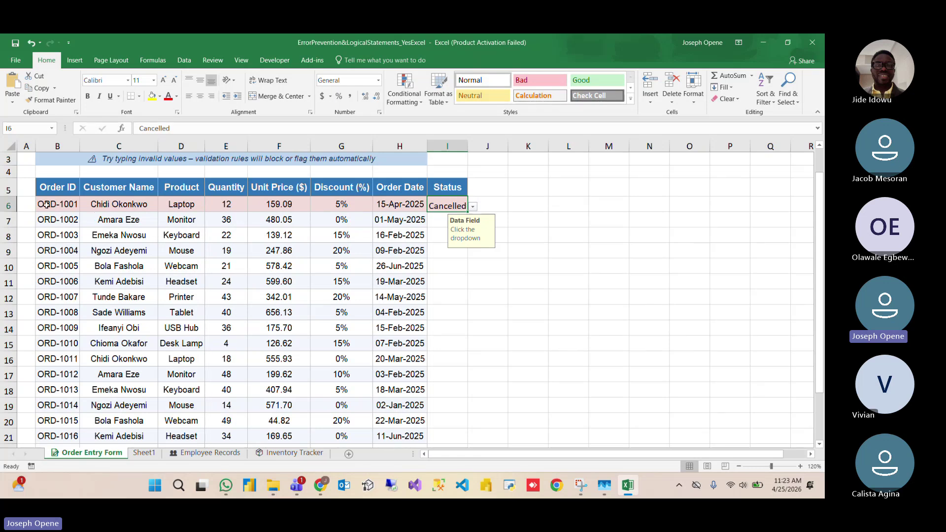
click(443, 218)
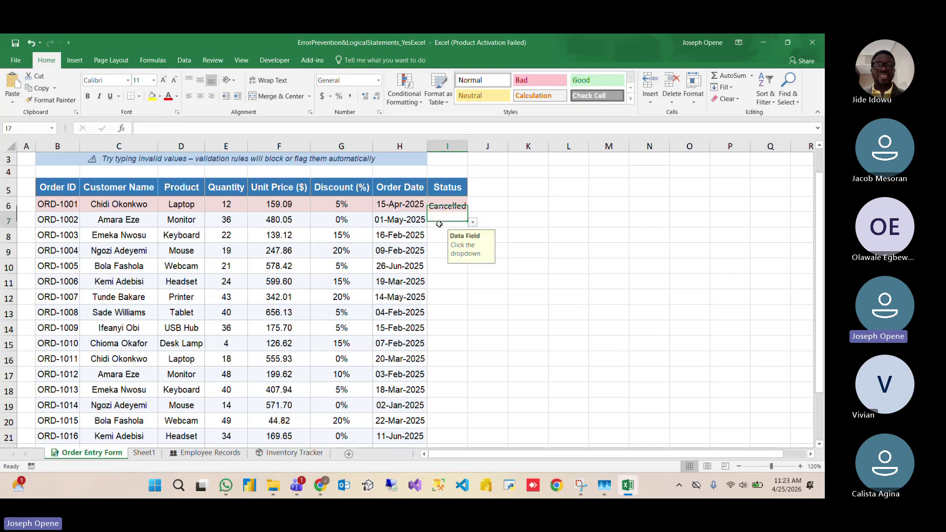
click(473, 223)
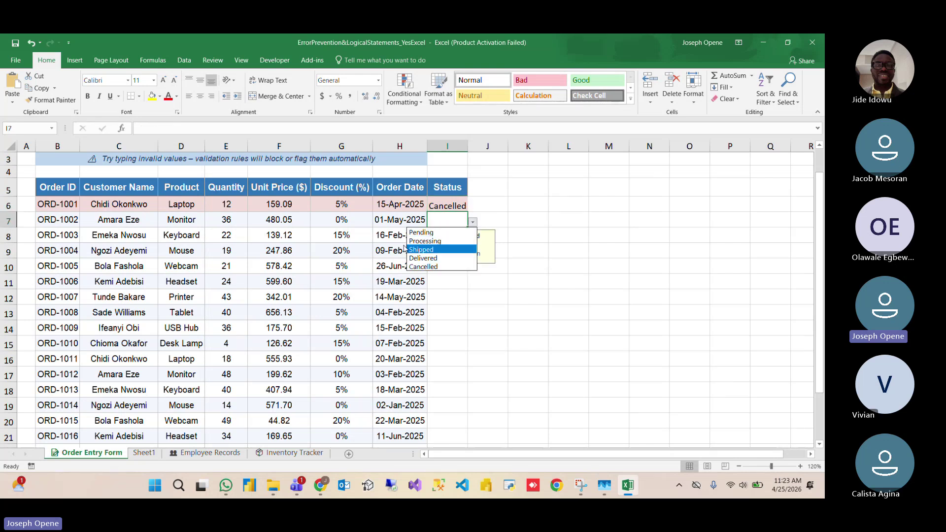
click(430, 259)
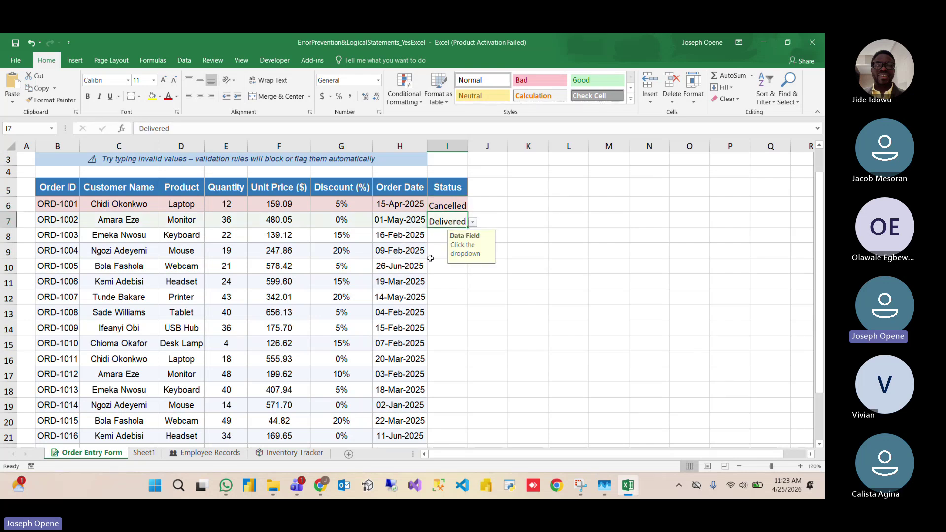
Step: Set the order status in cell I8 to Shipped and in cell I9 to Delivered
click(444, 235)
click(472, 239)
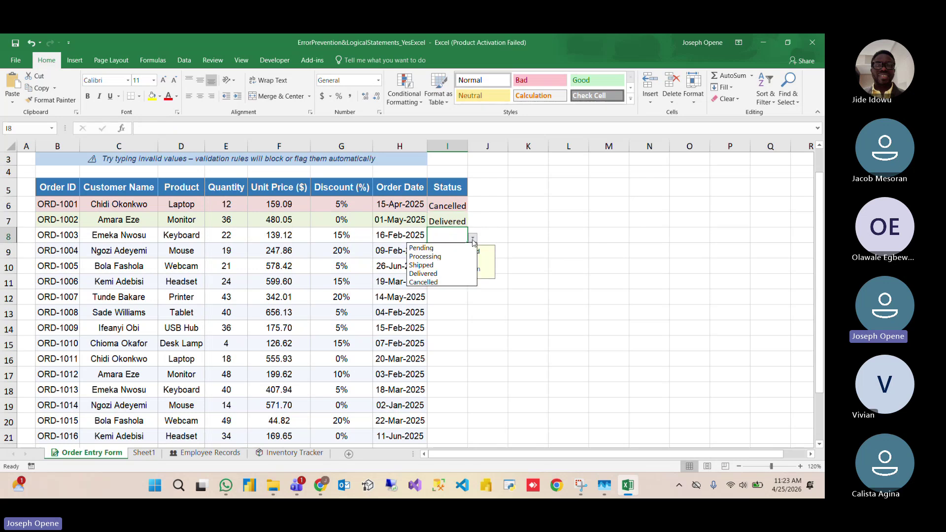
click(429, 268)
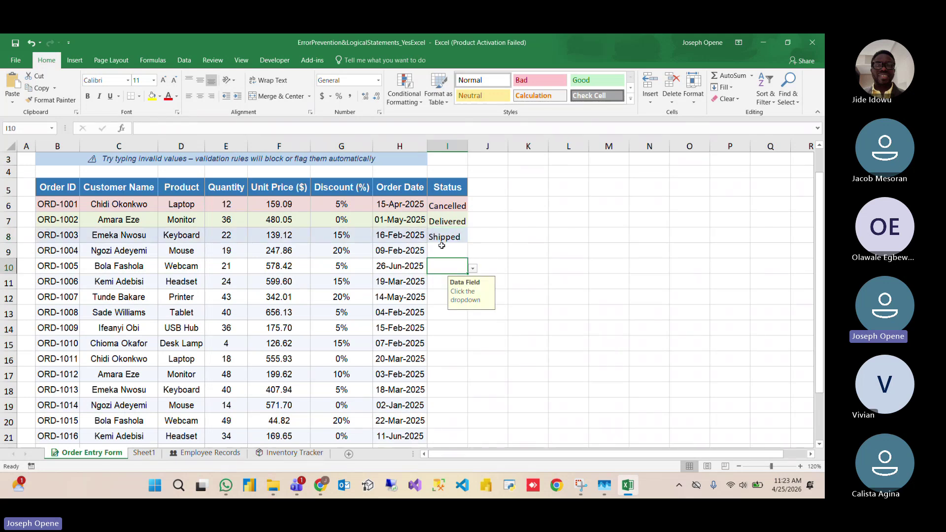
click(461, 250)
click(472, 253)
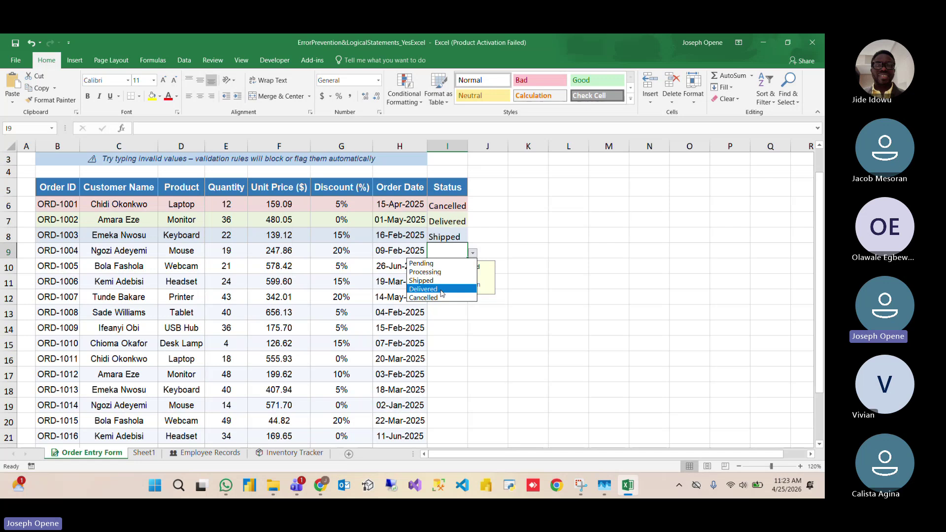
click(442, 294)
Step: Set the order status in cell I10 to Cancelled and in cell I11 to Delivered
click(459, 267)
click(473, 268)
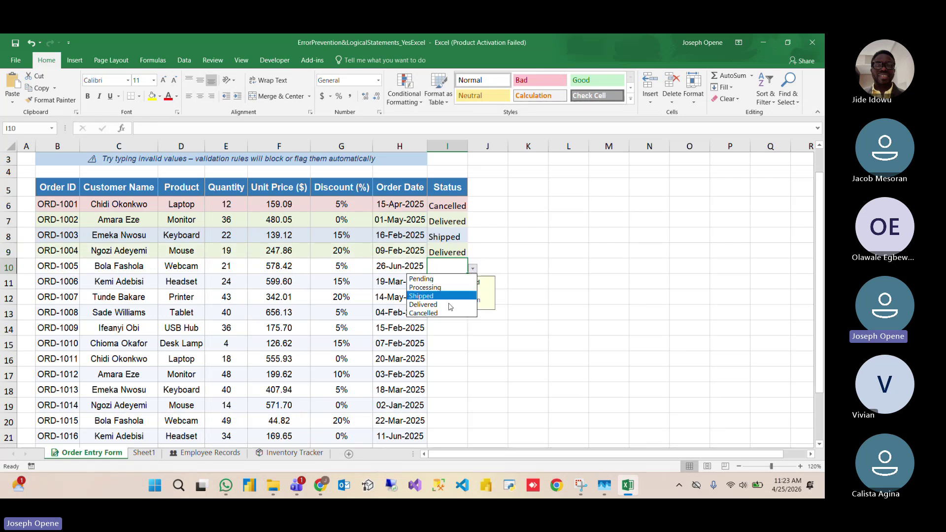
click(443, 313)
click(456, 282)
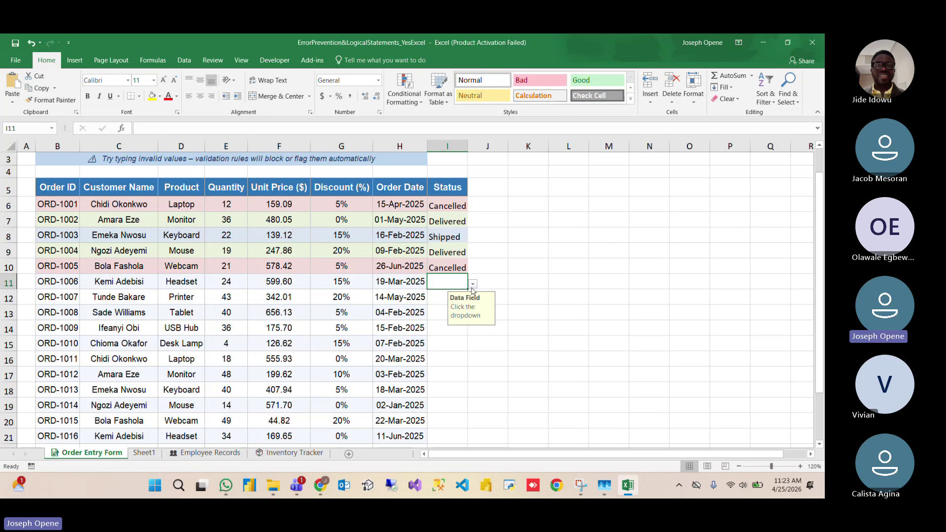
click(472, 284)
click(438, 318)
Step: Set the order status in cell I12 to Shipped and in cell I13 to Pending
click(441, 299)
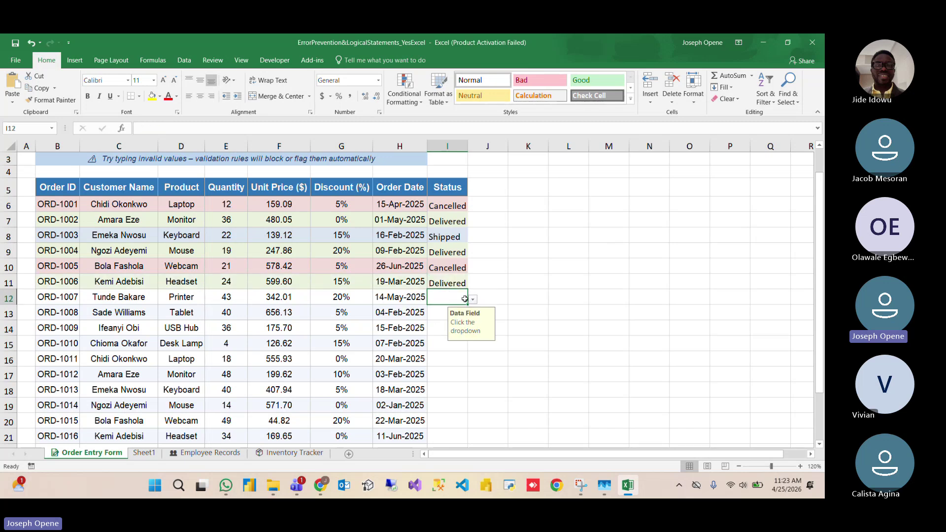
click(473, 299)
click(438, 314)
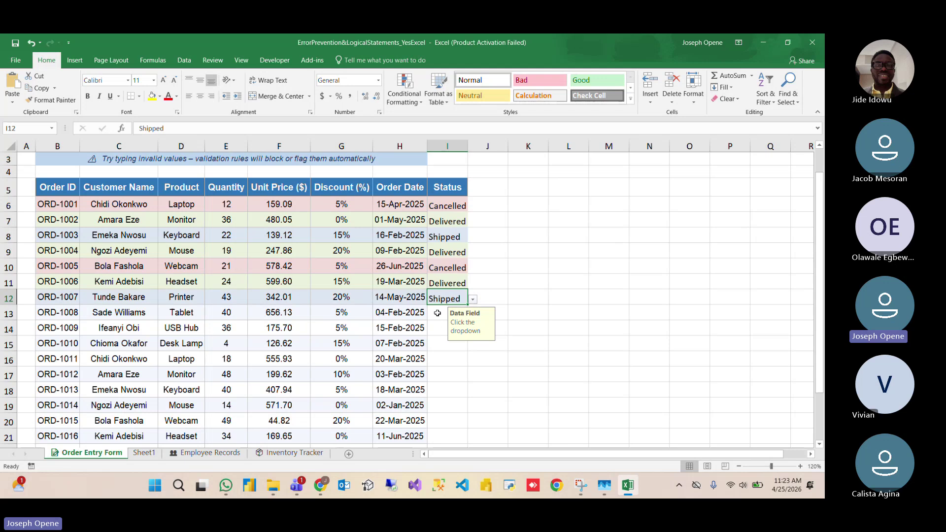
click(438, 314)
click(472, 315)
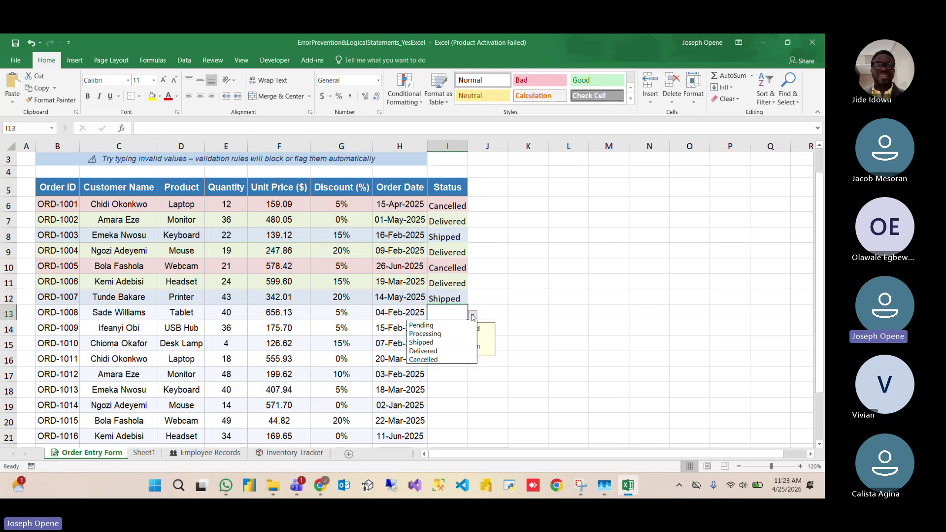
click(452, 329)
Step: Set the order status in cell I14 to Processing and move on to cell I15
click(447, 327)
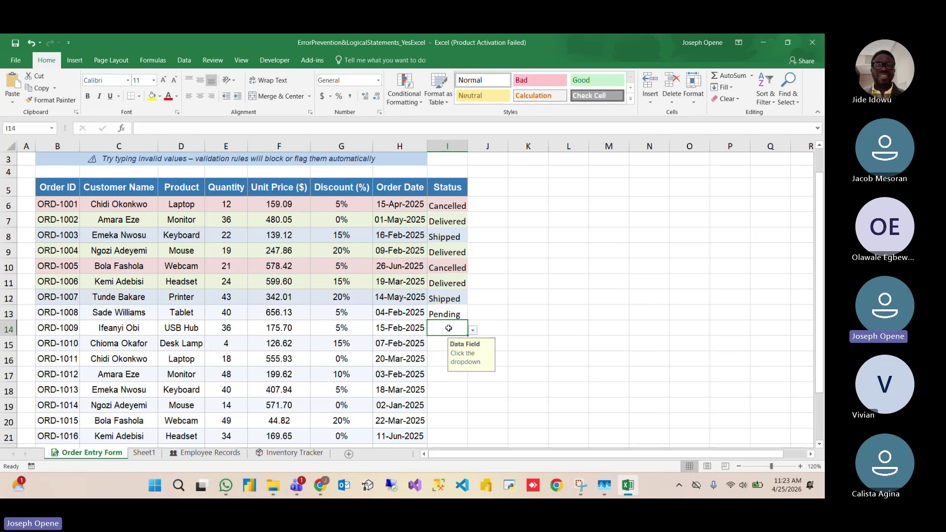
click(473, 331)
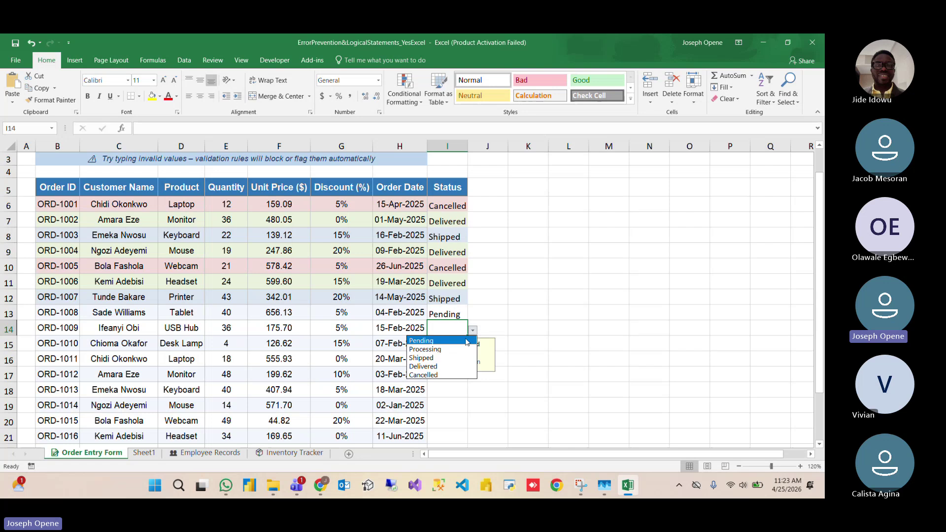
click(441, 350)
click(437, 342)
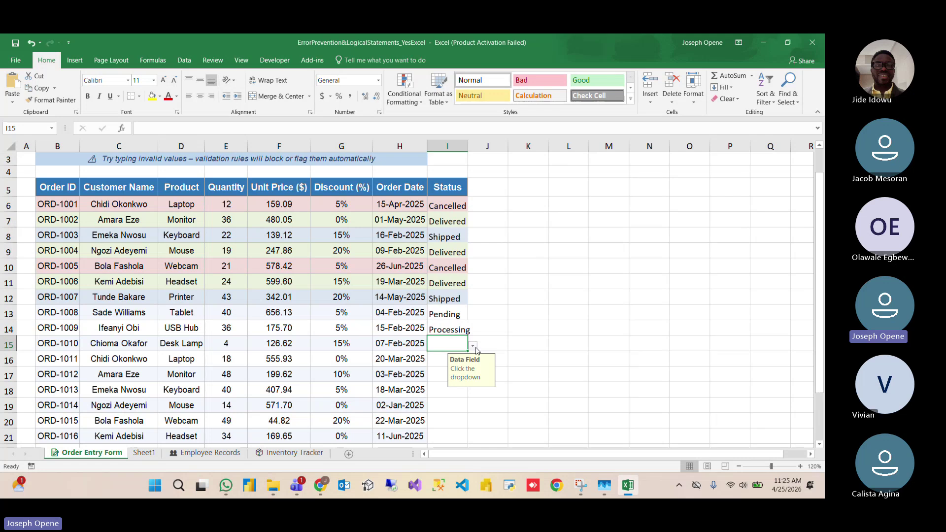
drag(820, 242, 824, 214)
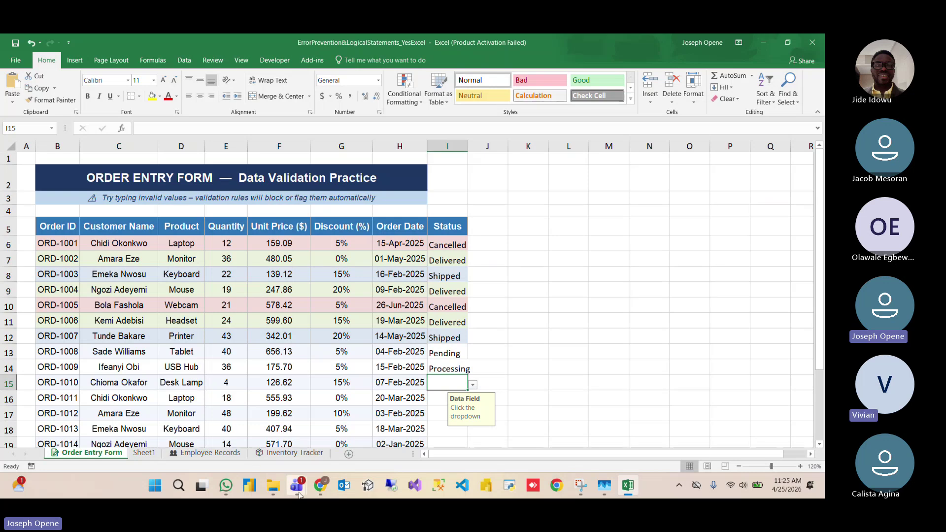
mouse_move(299, 494)
click(212, 429)
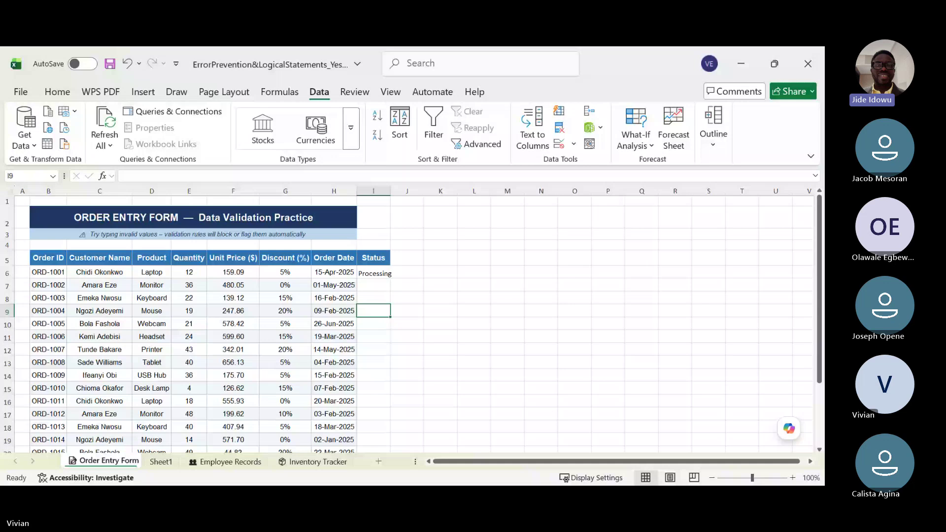
scroll(383, 230, down, 1)
click(383, 230)
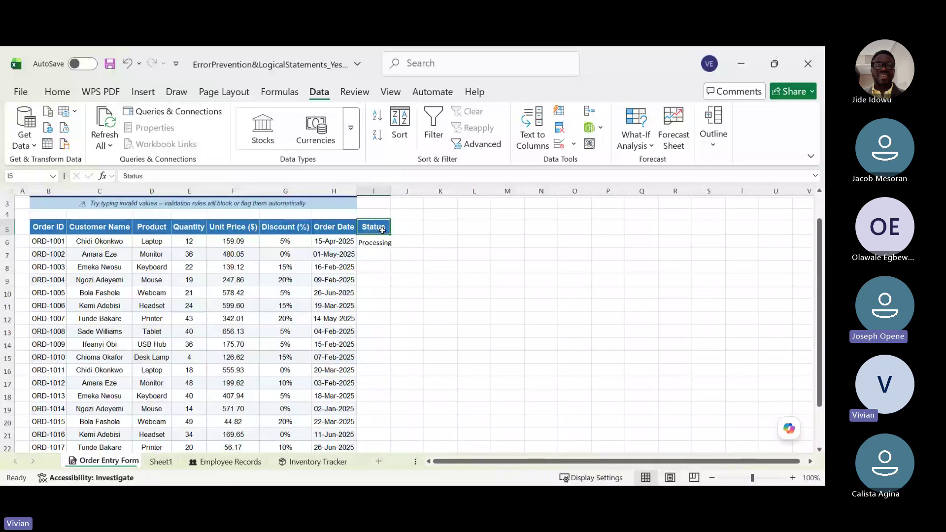
key(Right)
key(Right)
key(Right)
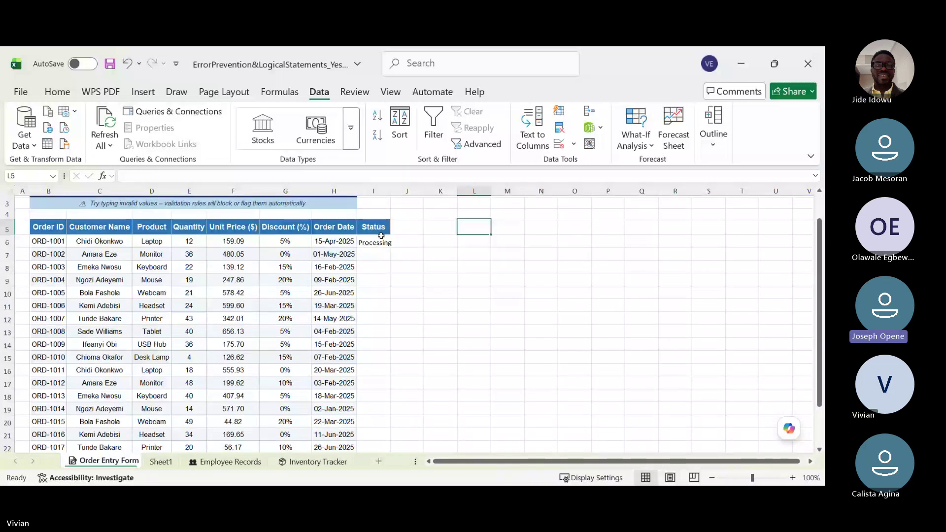
click(381, 237)
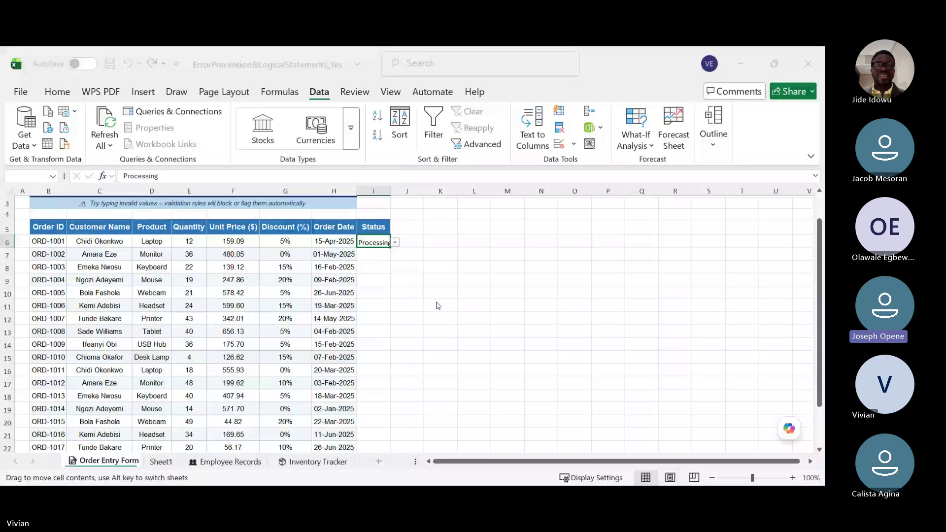
click(438, 305)
click(387, 255)
click(371, 241)
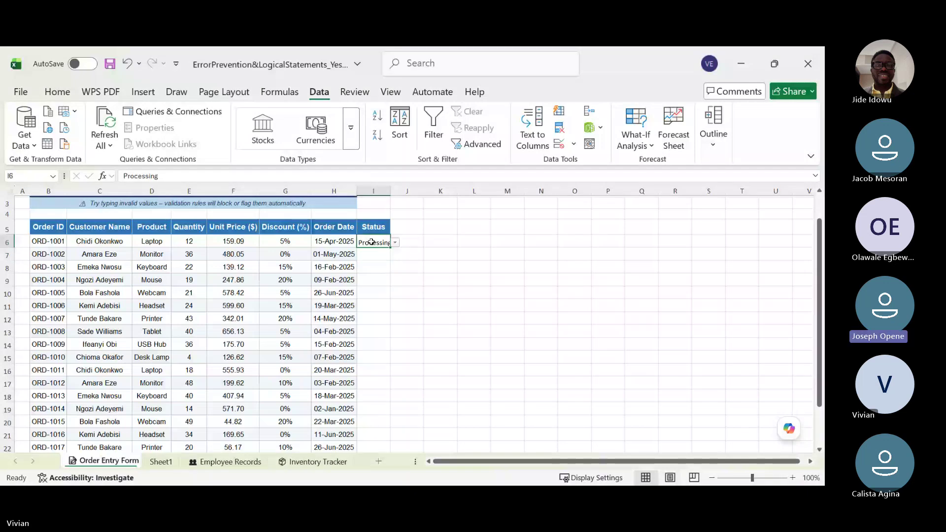
click(570, 142)
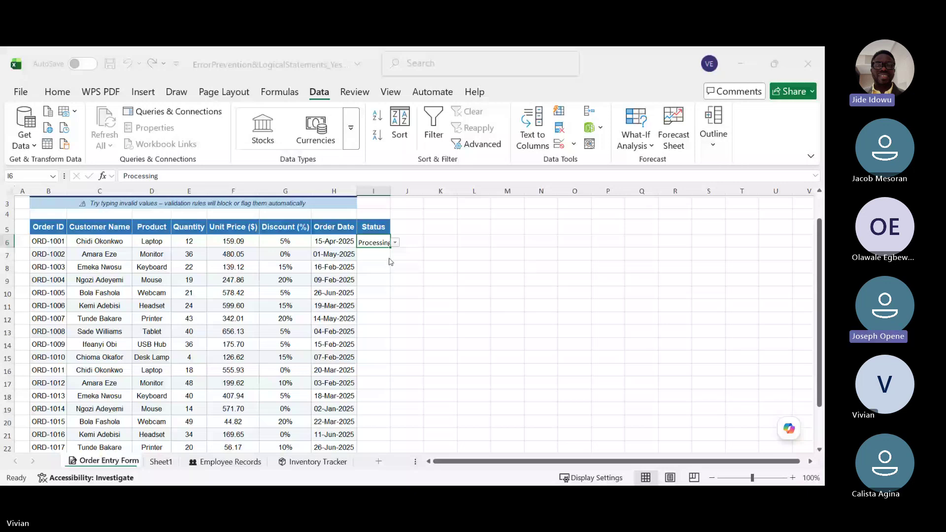
click(376, 268)
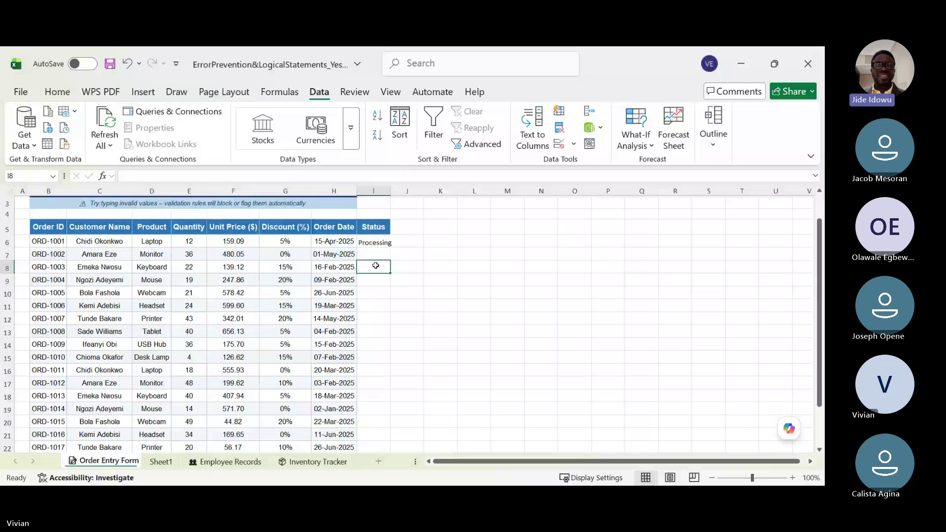
key(Down)
click(377, 263)
click(412, 228)
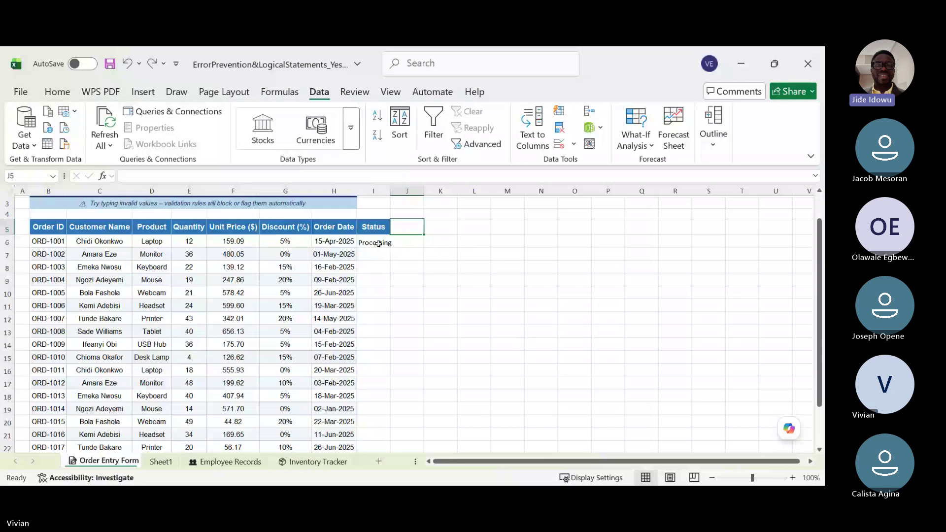
click(373, 250)
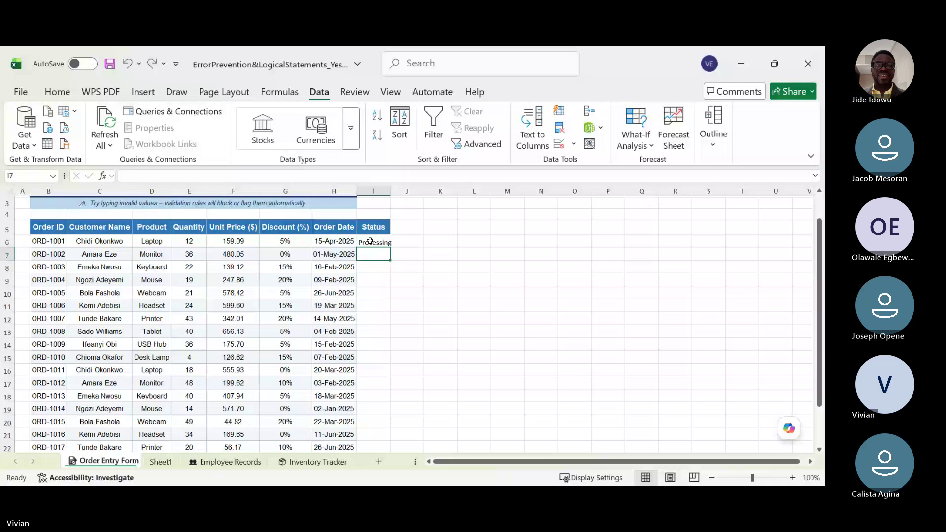
click(372, 243)
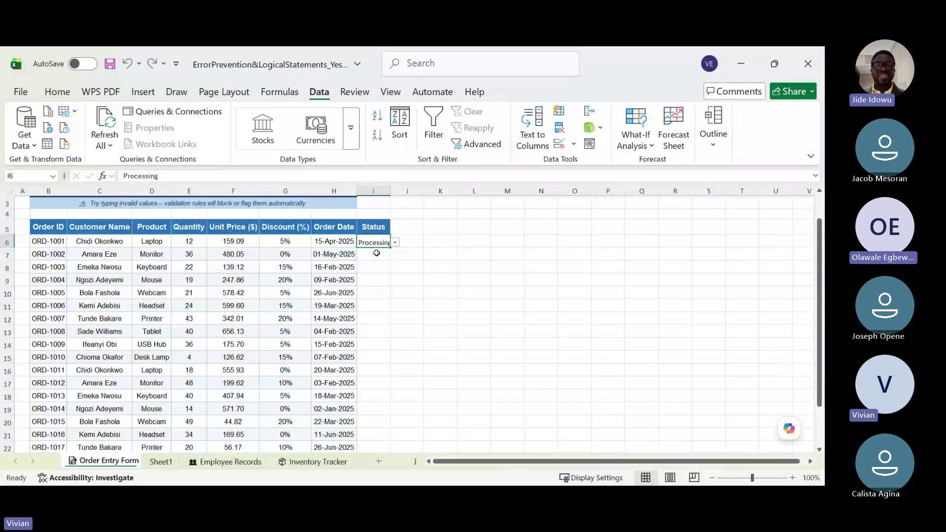
click(377, 254)
click(375, 242)
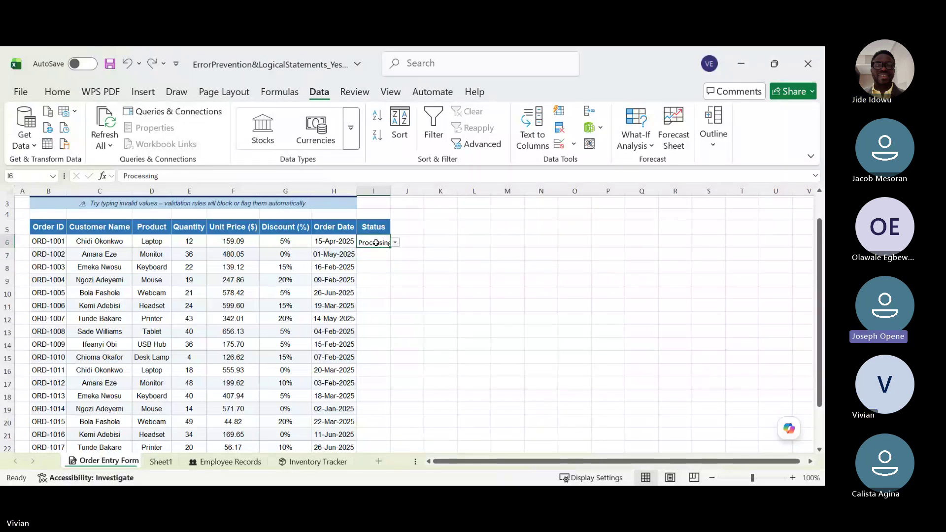
click(416, 230)
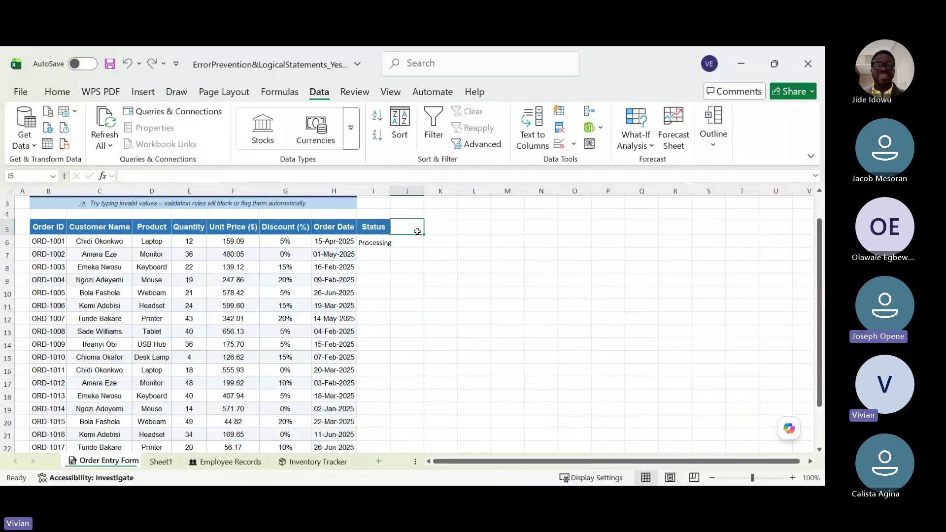
click(375, 244)
click(396, 238)
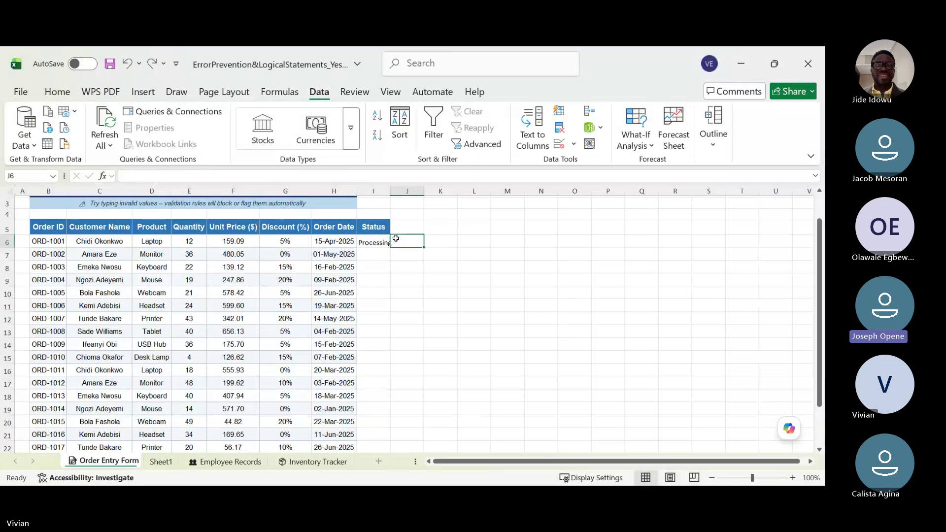
click(382, 242)
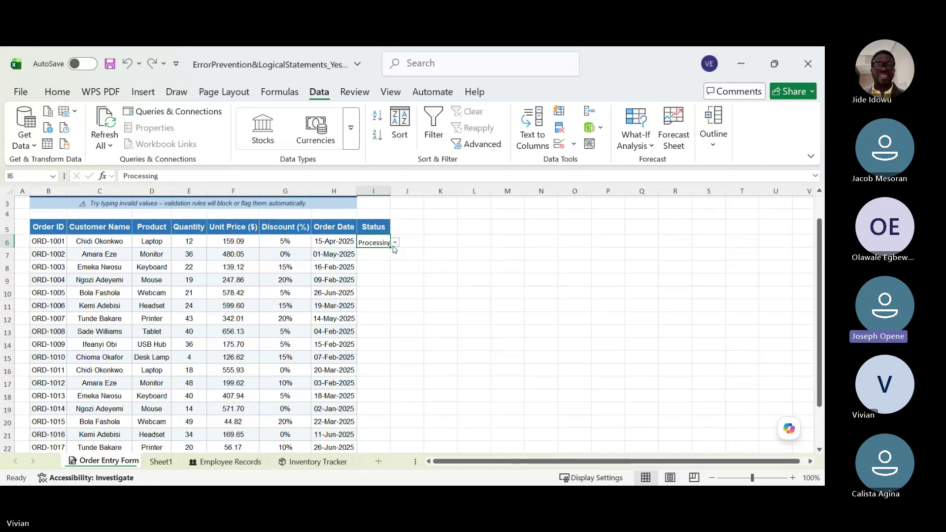
Step: Review the status source list on Sheet1 and set the order status in cell I6 of the Order Entry Form to Delivered
click(159, 462)
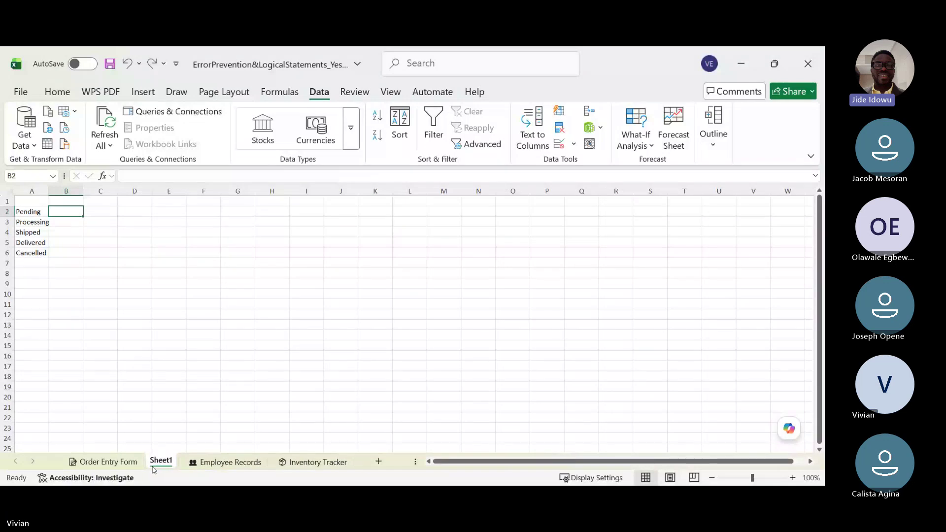
click(79, 461)
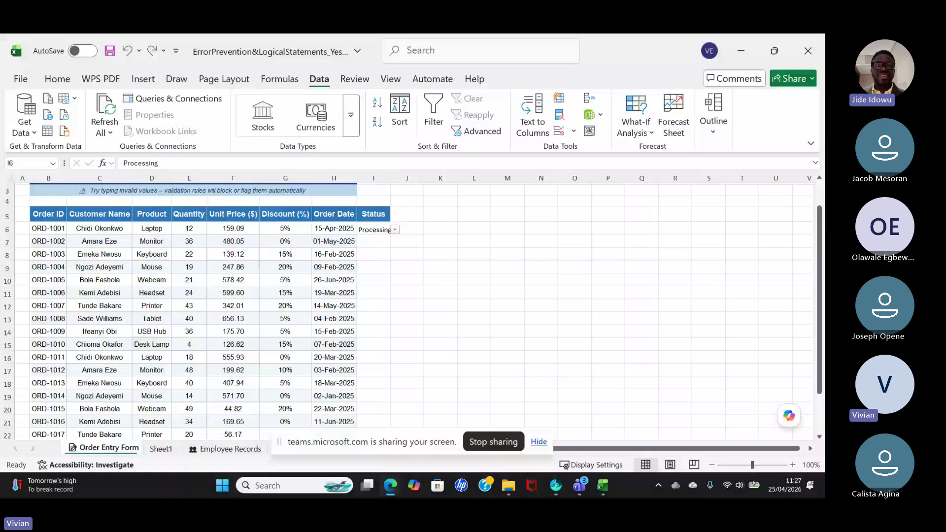
click(396, 230)
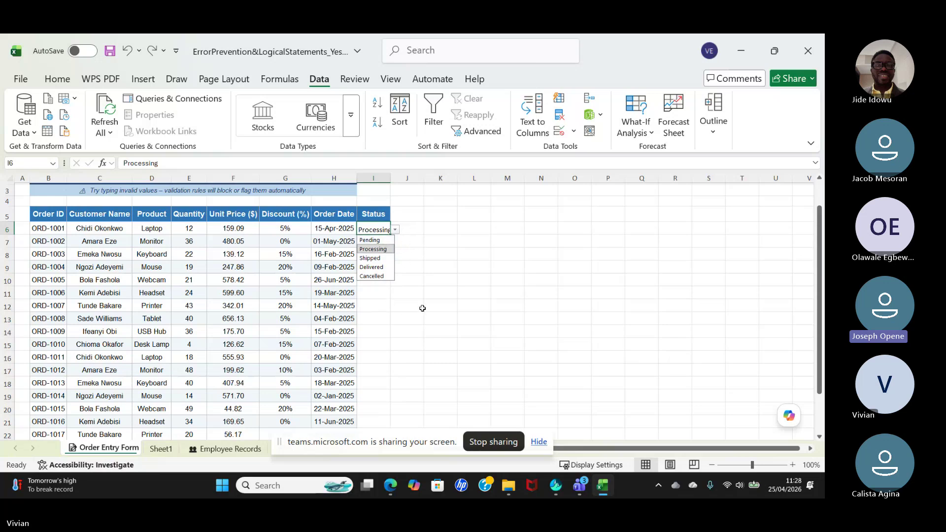
click(371, 268)
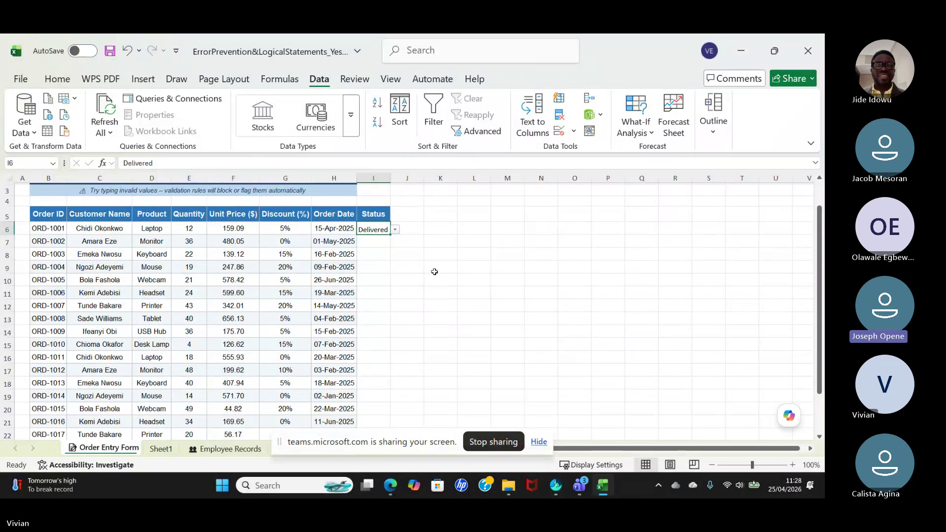
click(373, 241)
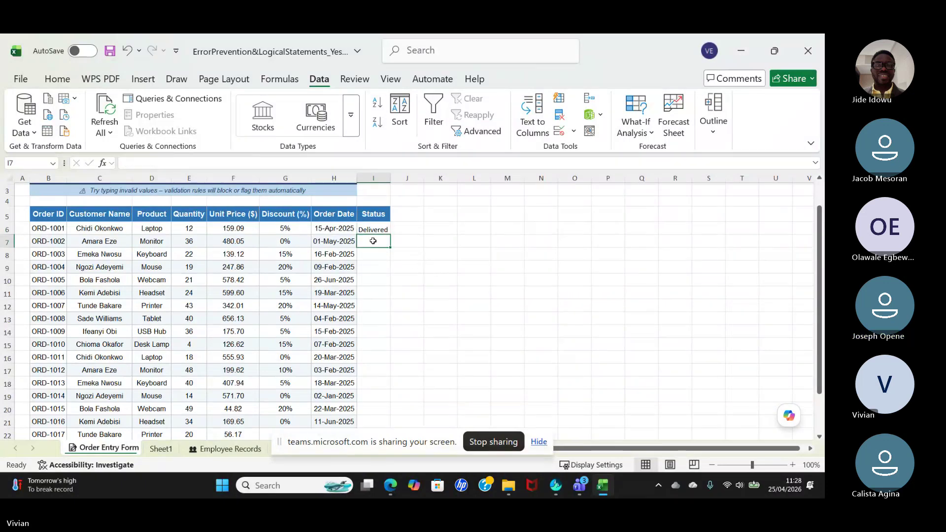
double_click(373, 241)
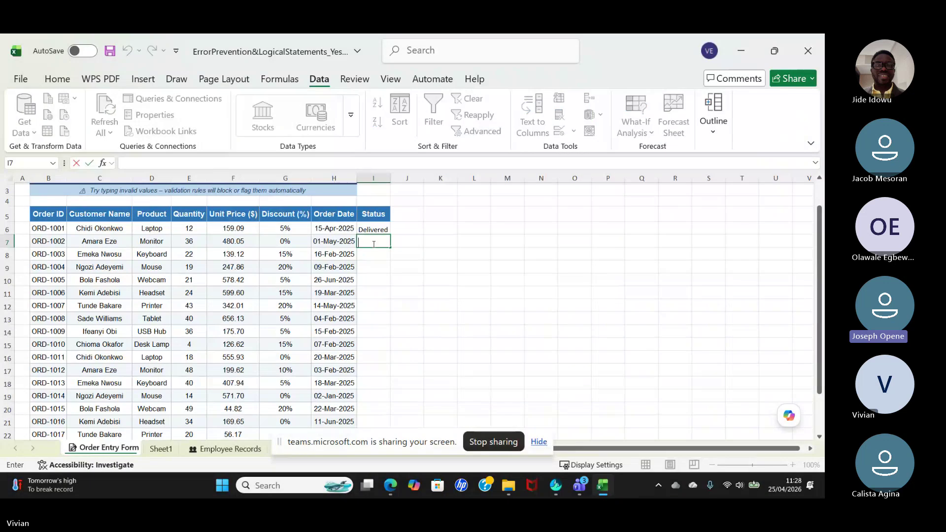
key(Escape)
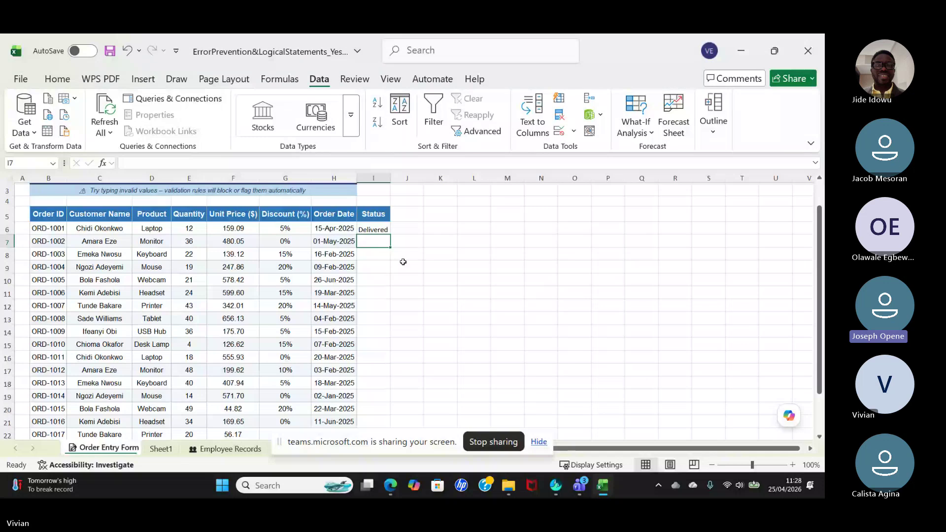
drag(373, 230, 374, 411)
click(373, 412)
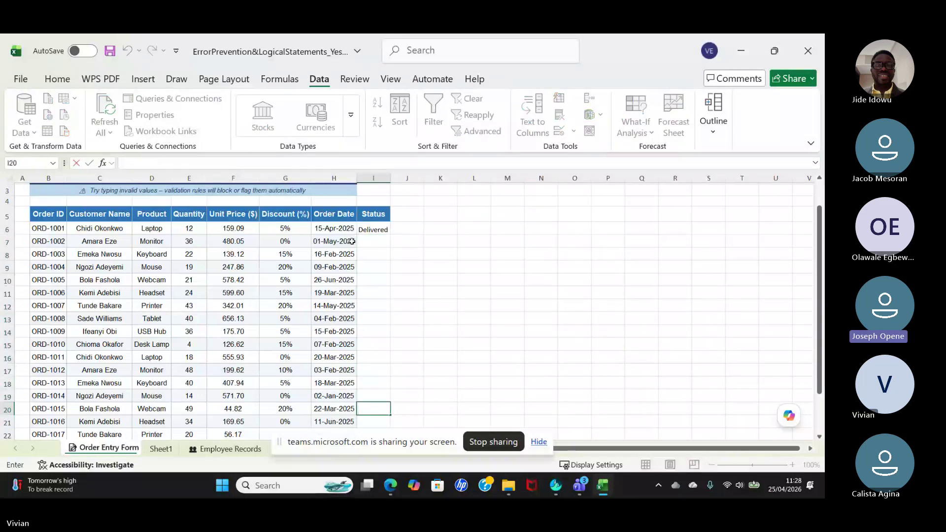
Step: Select the empty Status cells I7:I25 beneath the first order's status
drag(370, 242, 377, 412)
scroll(377, 412, up, 1)
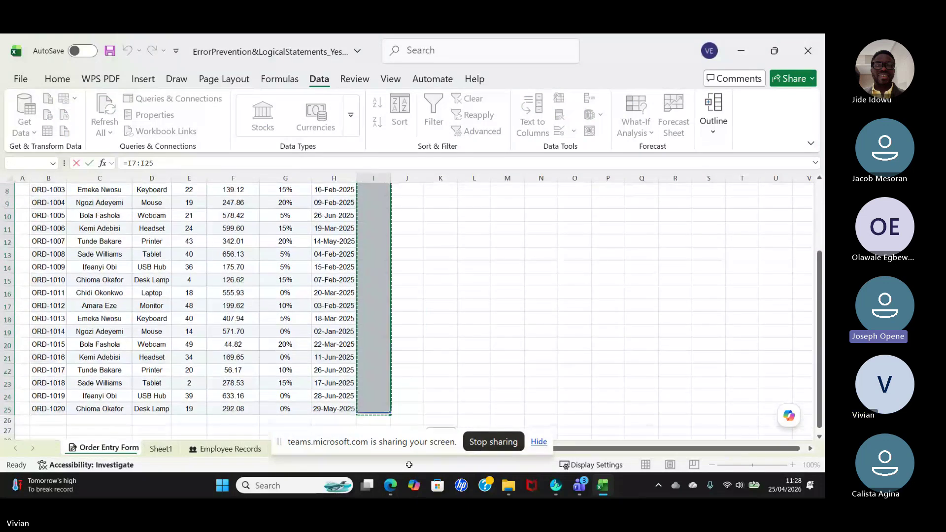
scroll(471, 254, up, 1)
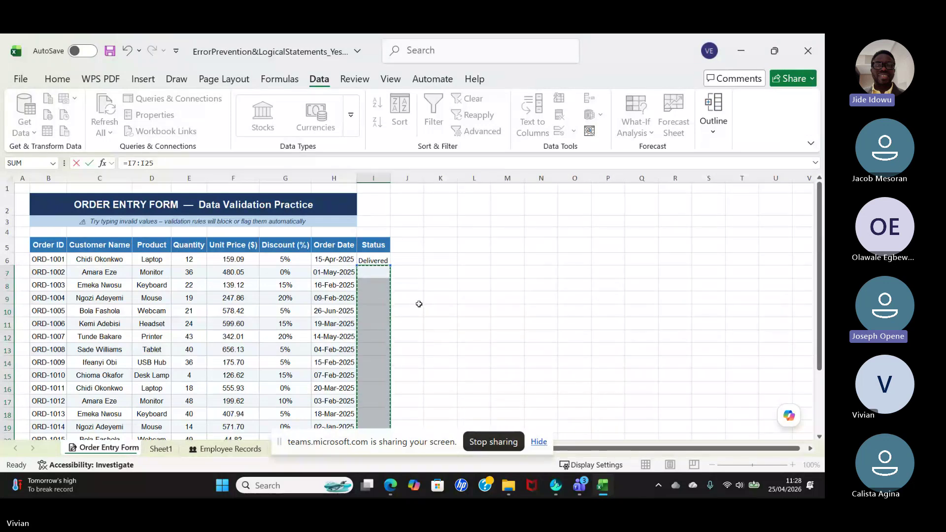
click(440, 283)
key(Up)
key(Up)
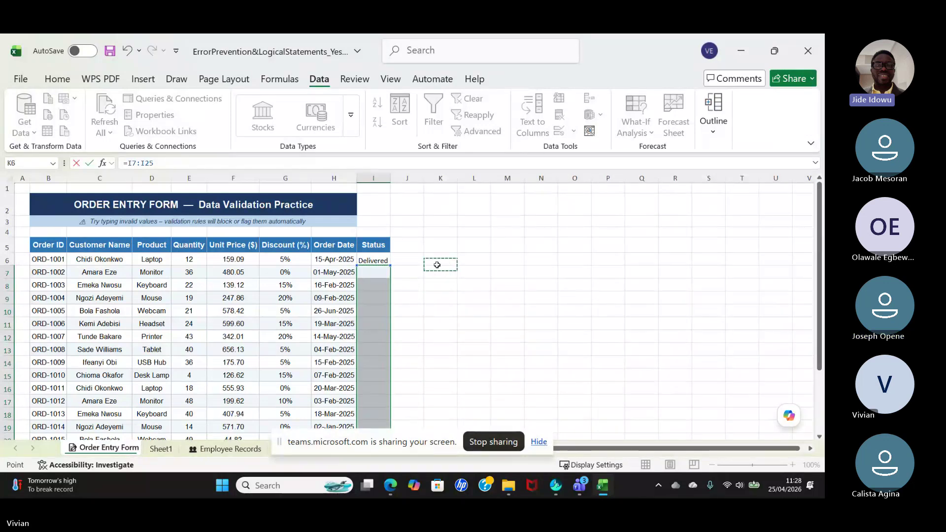
key(Down)
key(Down)
key(Down)
key(Down)
key(Down)
key(Down)
key(Down)
key(Down)
key(Down)
key(Down)
key(Down)
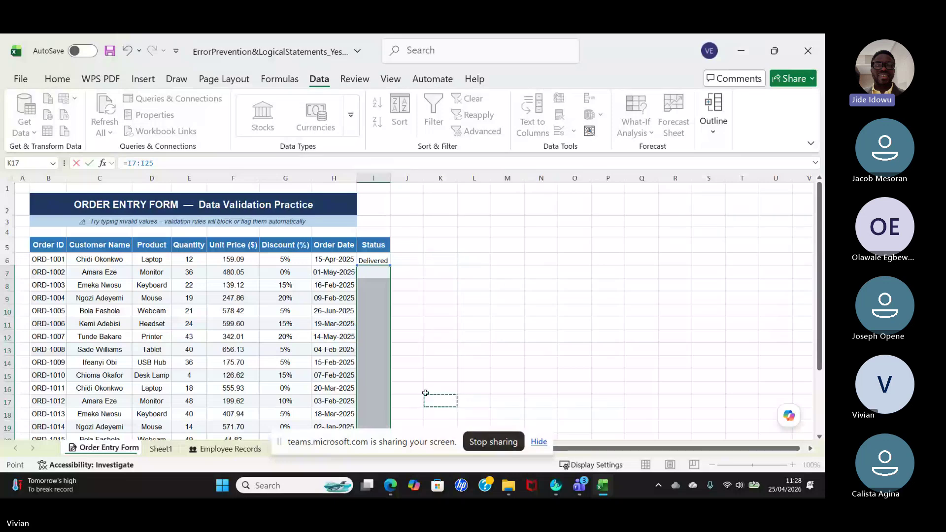
click(426, 299)
key(Escape)
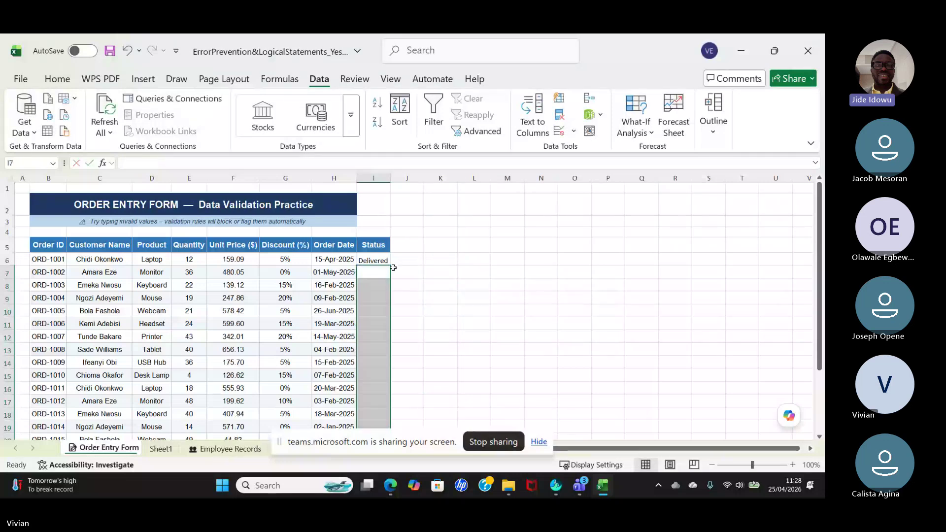
text(`)
key(Escape)
Step: Apply list data validation to the selected Status cells I7:I25, using =Sheet1!$A$2:$A$6 as the source
click(574, 132)
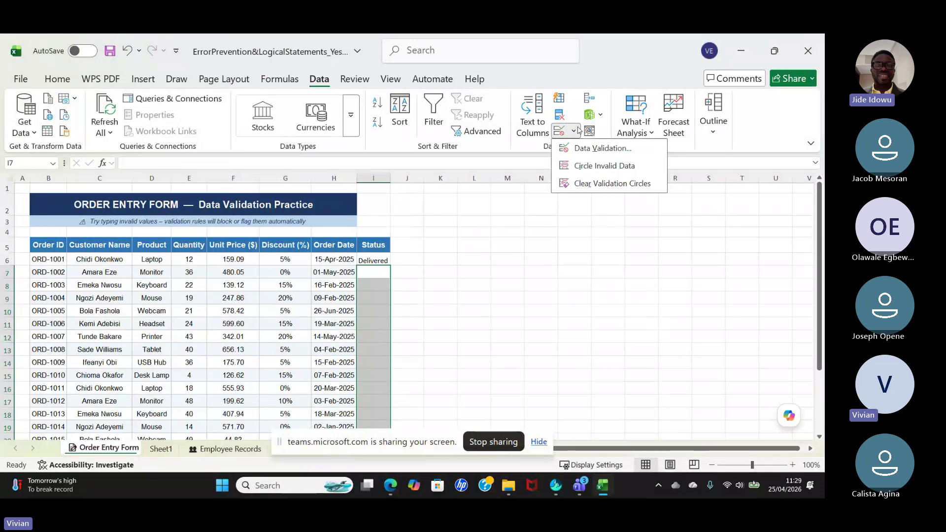
click(576, 149)
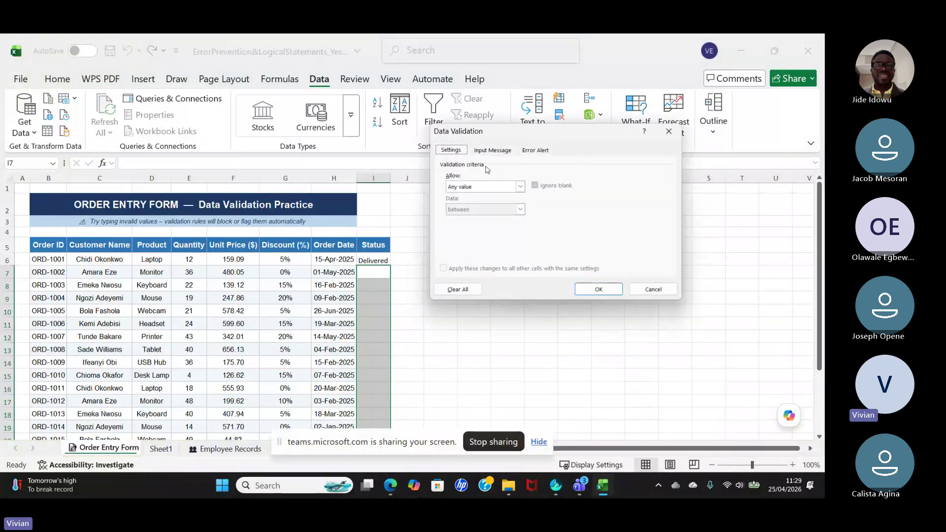
click(520, 188)
click(463, 215)
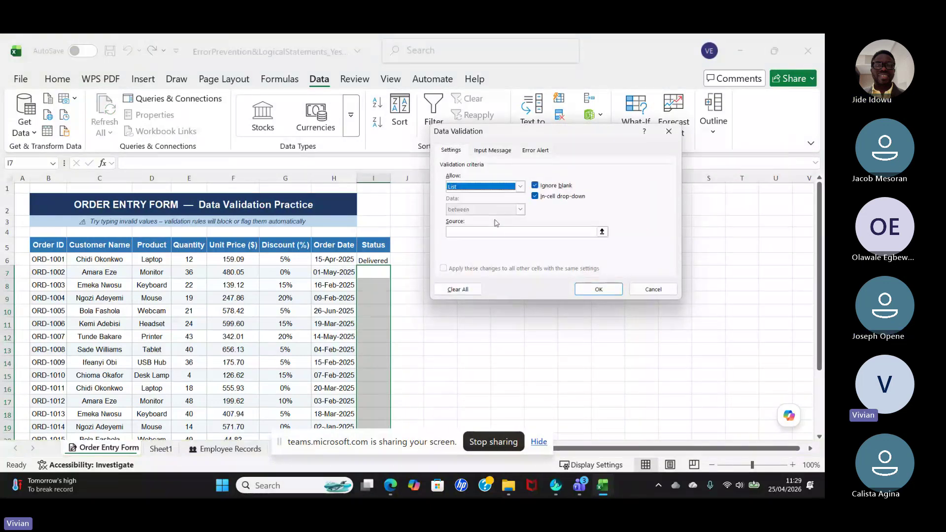
click(601, 232)
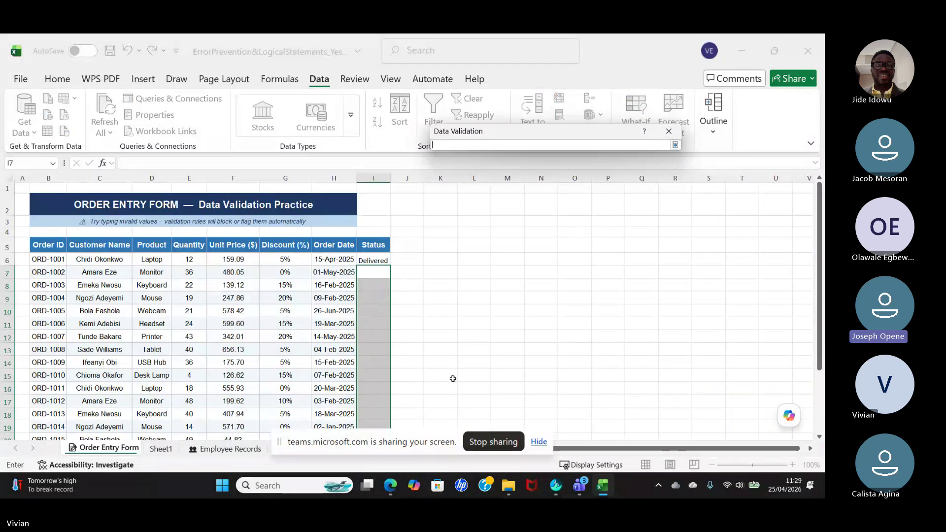
click(675, 145)
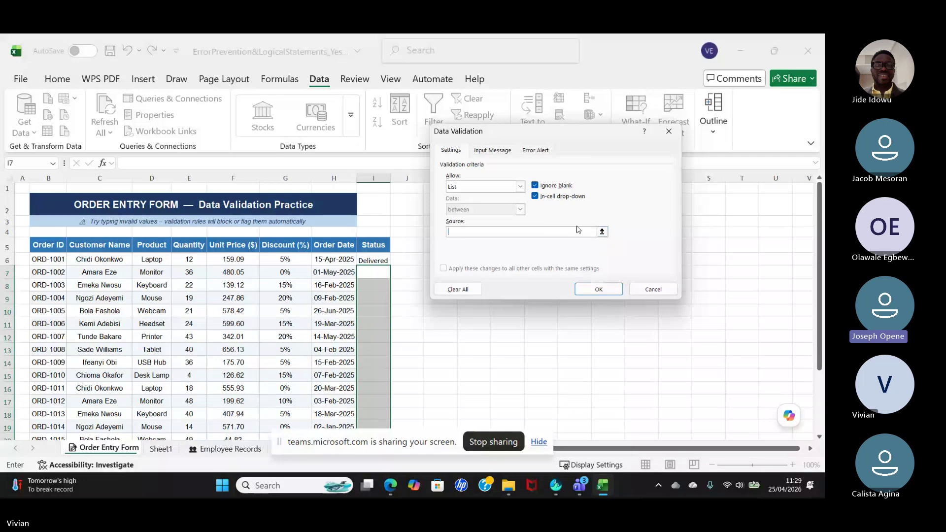
click(602, 232)
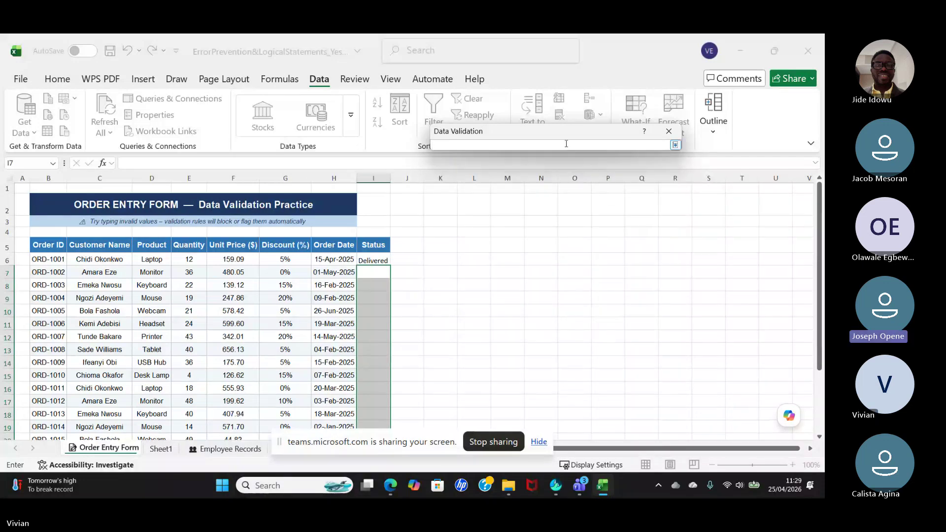
click(156, 449)
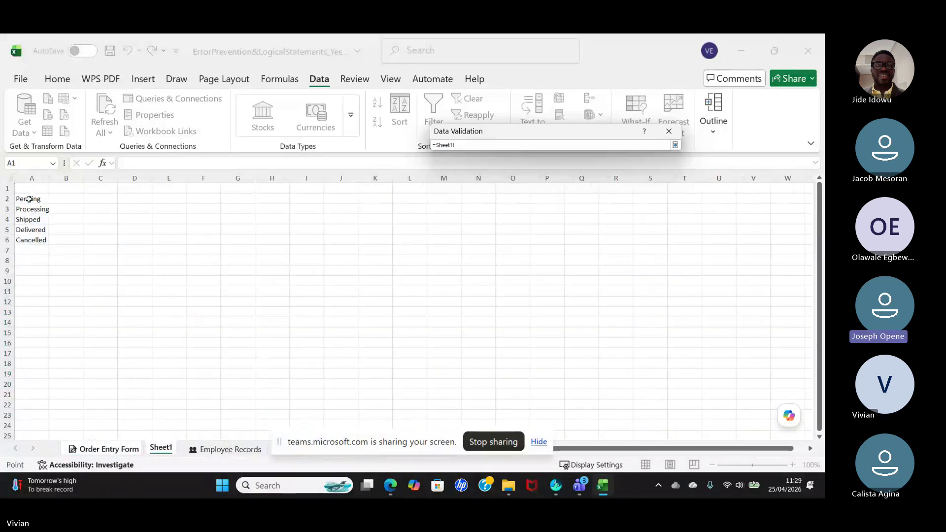
drag(30, 199, 37, 239)
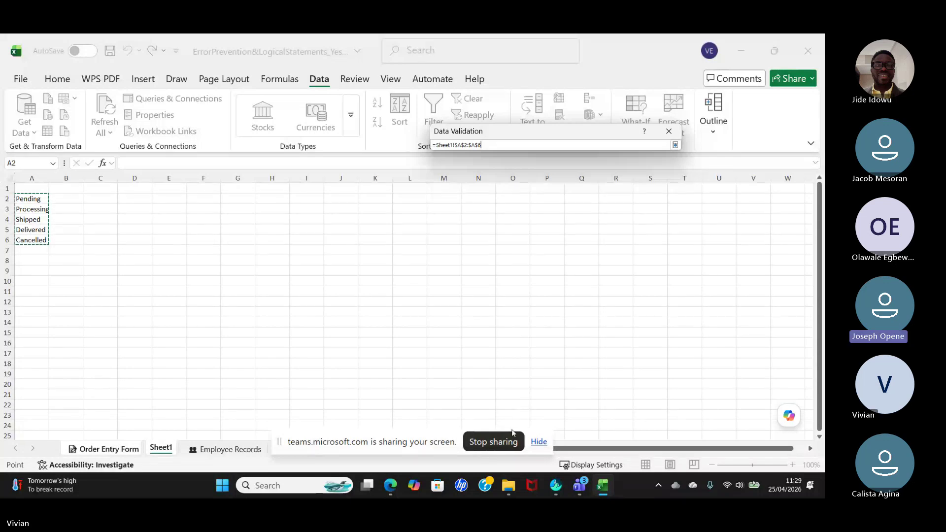
click(676, 145)
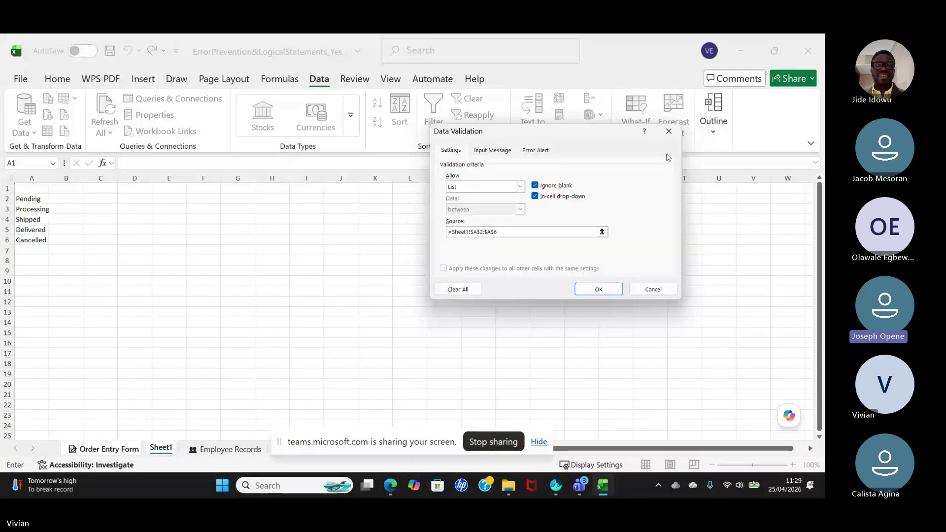
click(603, 295)
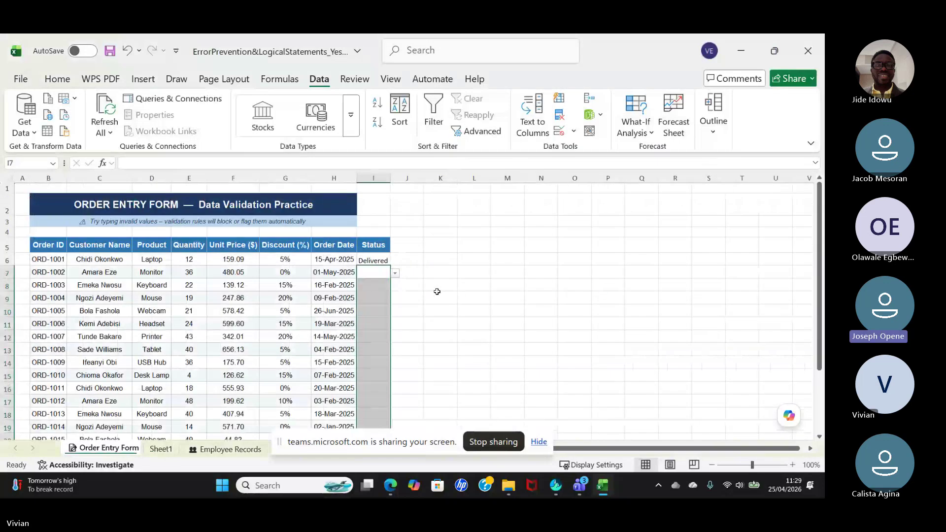
Step: Check several Status cells between I7 and I25 for the validation dropdown and stop sharing the screen
scroll(434, 292, down, 2)
click(379, 220)
click(376, 249)
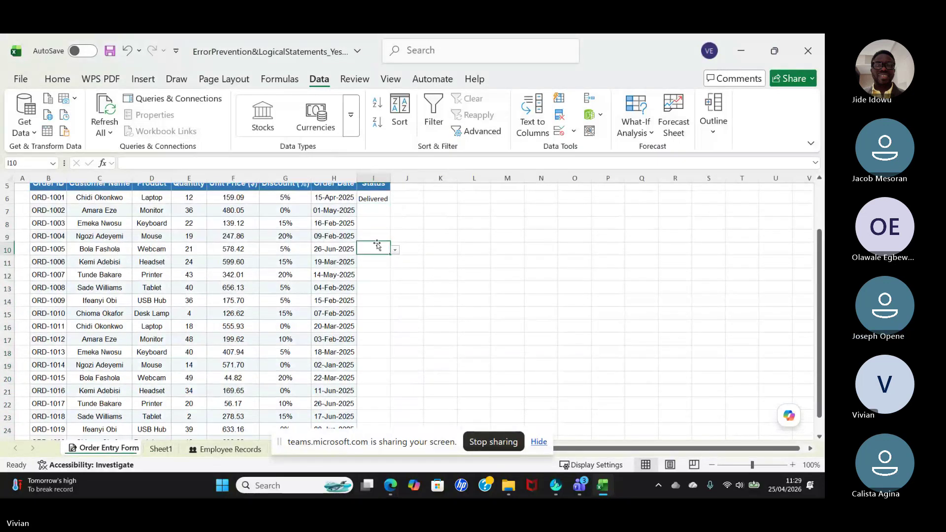
drag(378, 257, 377, 332)
scroll(377, 370, down, 1)
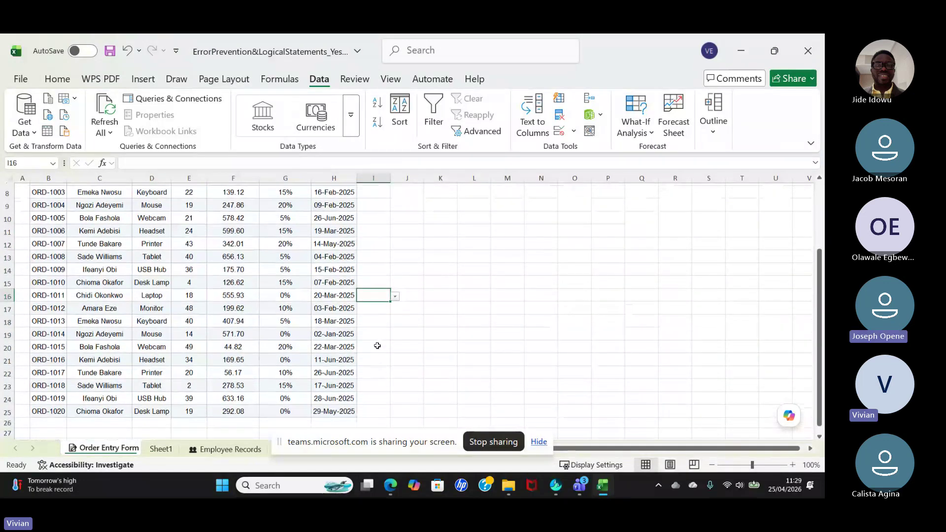
click(376, 335)
scroll(375, 296, up, 2)
click(377, 241)
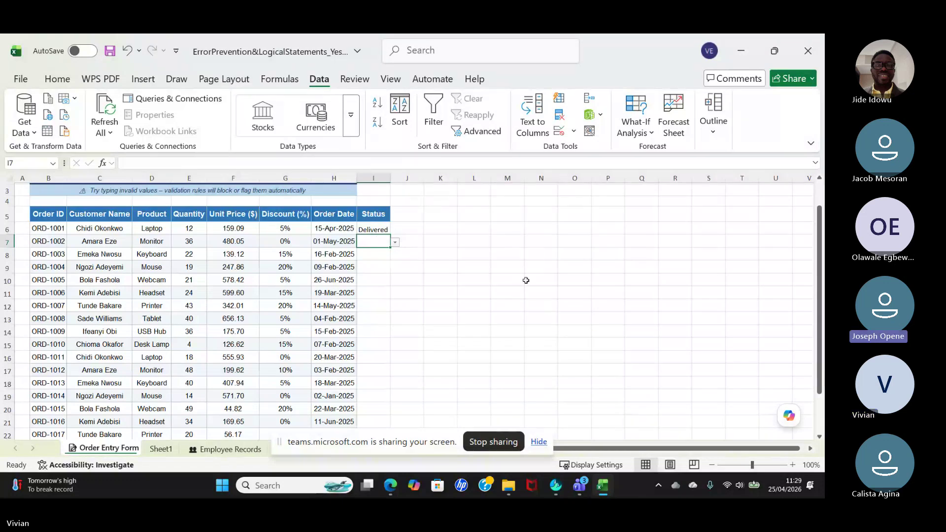
click(490, 443)
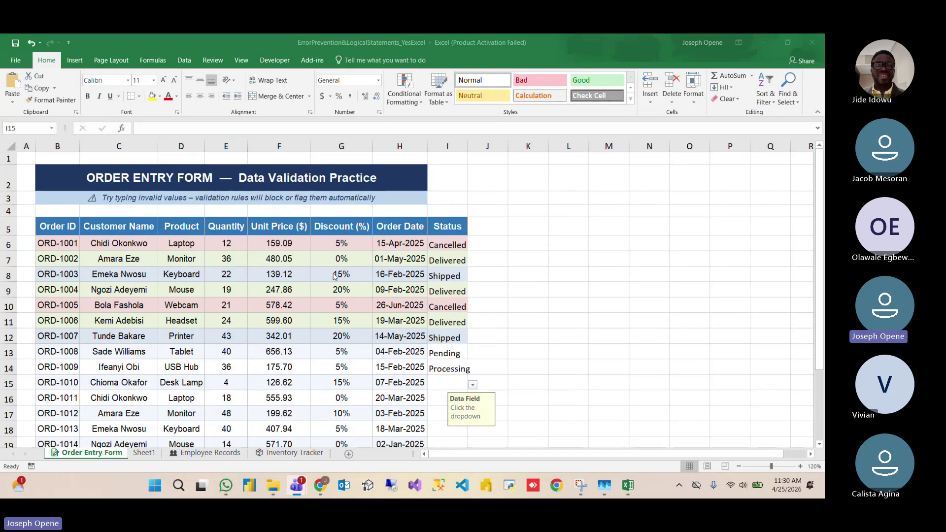
Step: Delete Sheet1, which holds the status source list, from the workbook with the coloured order rows
click(143, 455)
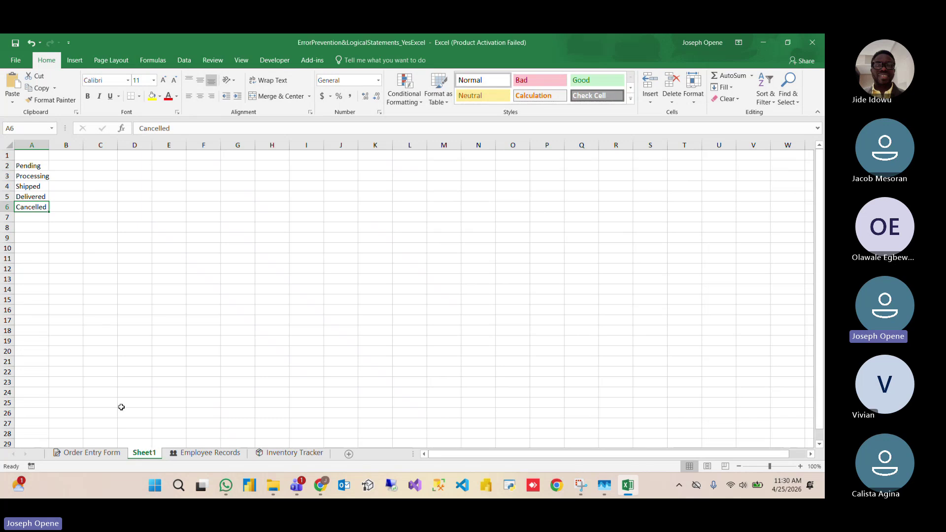
right_click(139, 456)
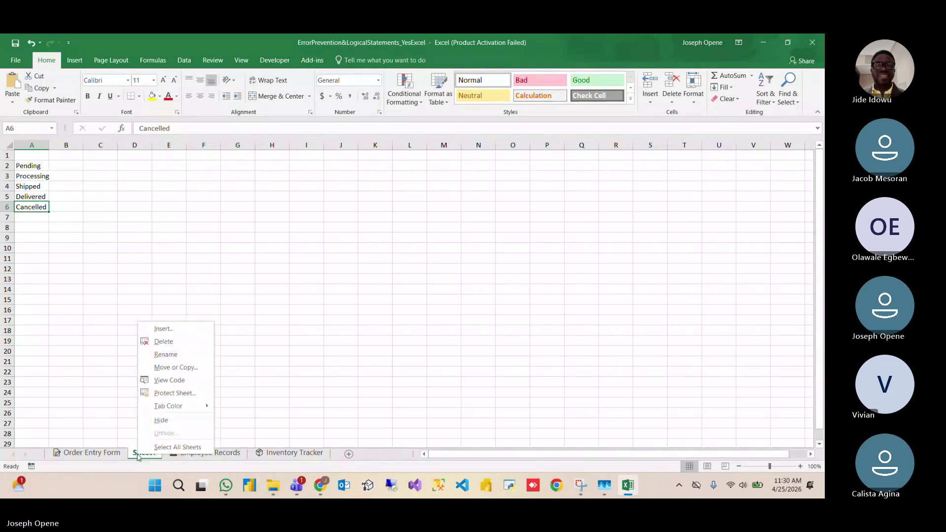
click(163, 341)
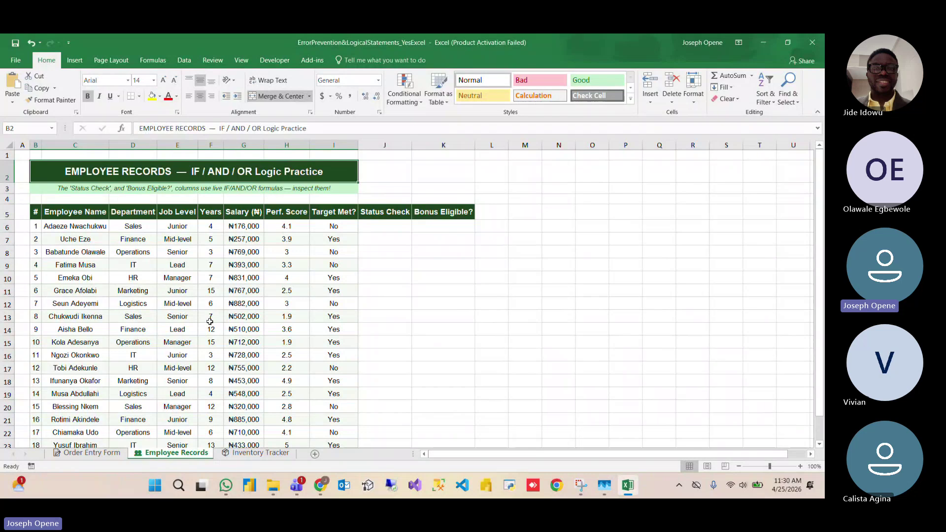
Step: Check Status cell I18 on the Order Entry Form and switch to the Employee Records sheet
click(95, 454)
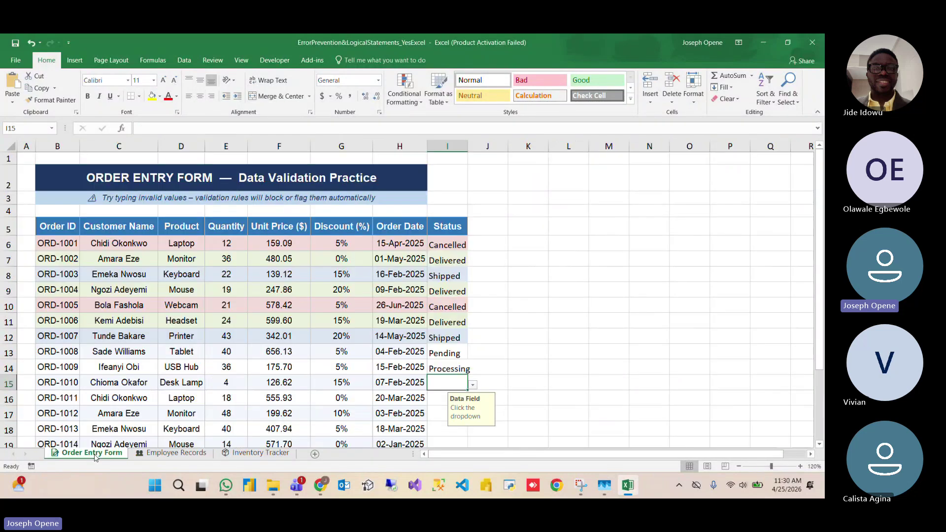
click(438, 432)
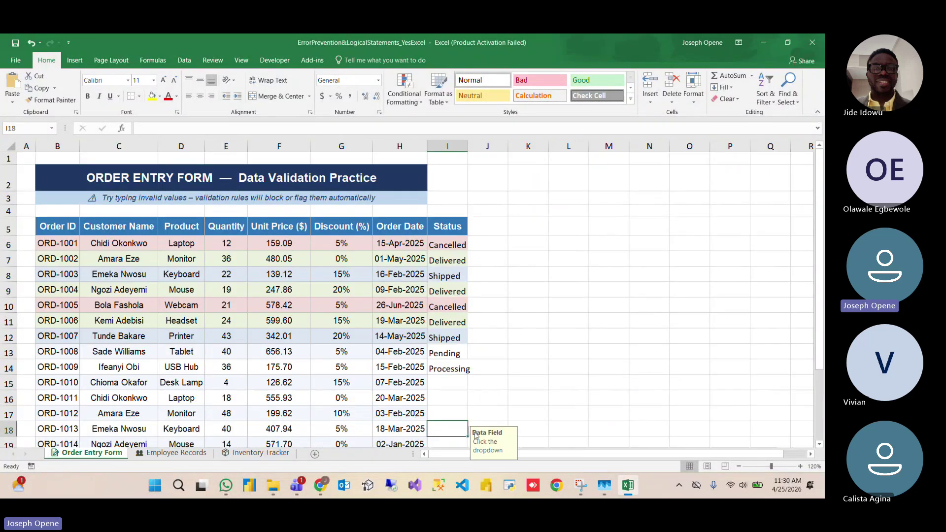
click(159, 456)
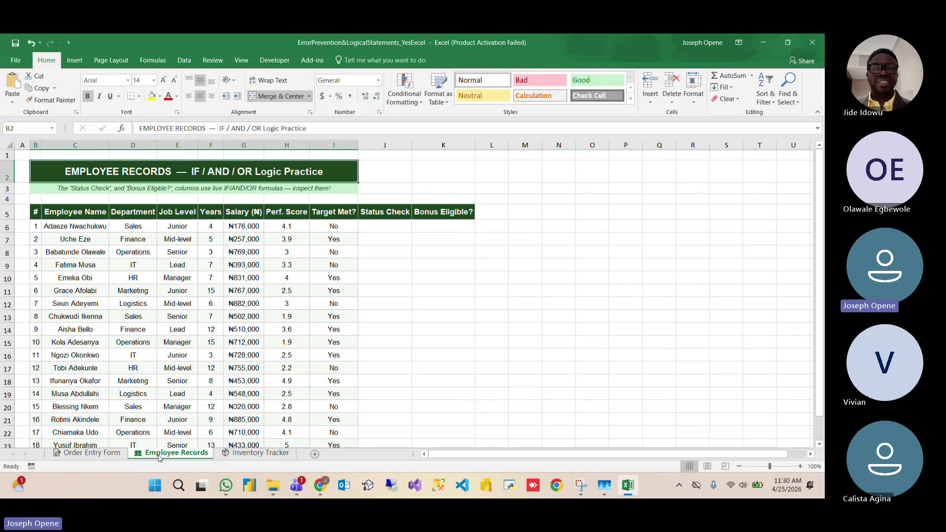
click(548, 239)
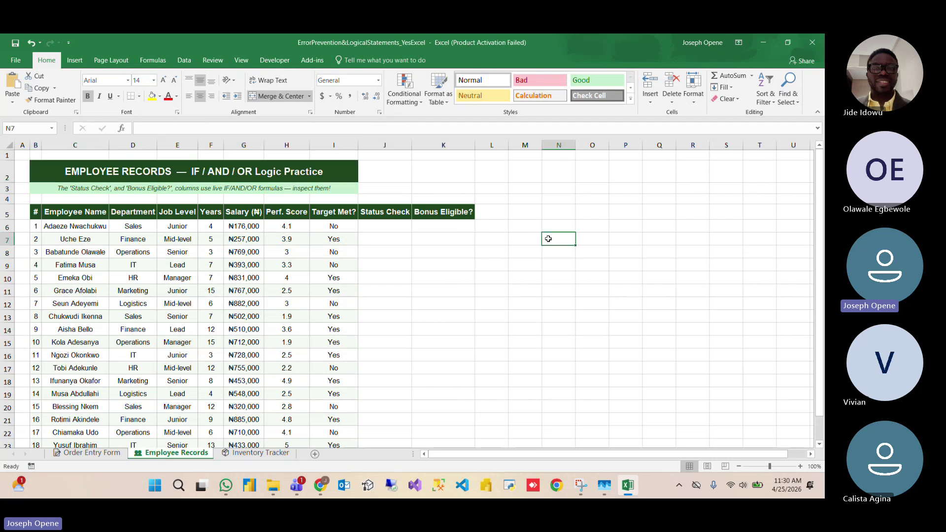
text(=if)
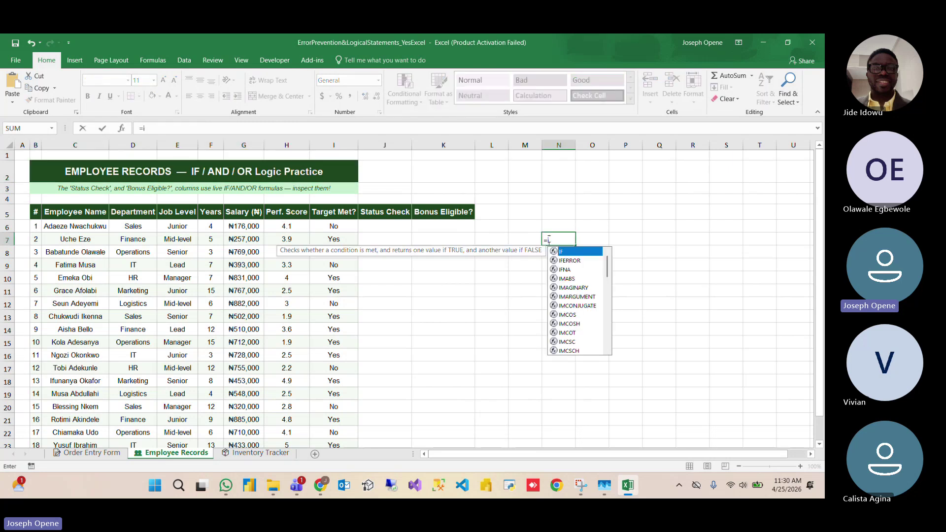
double_click(572, 253)
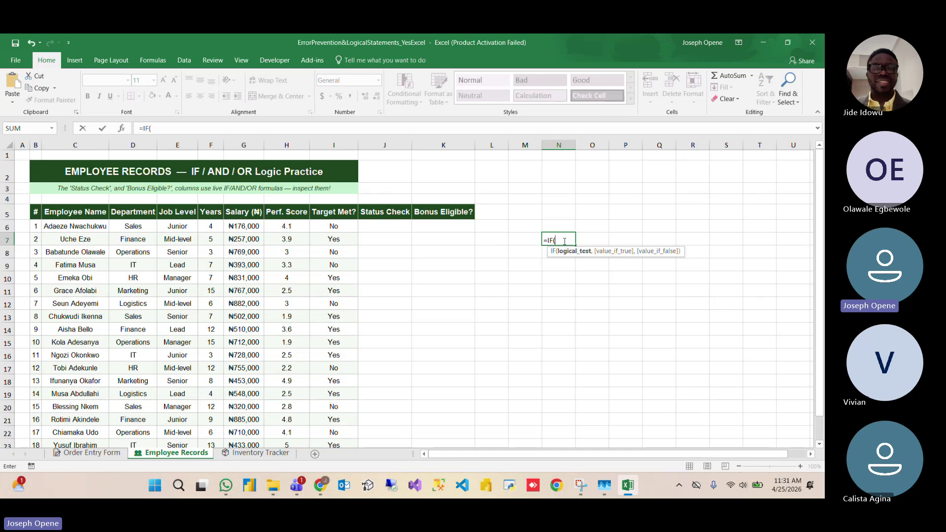
key(BackSpace)
key(BackSpace)
key(BackSpace)
key(BackSpace)
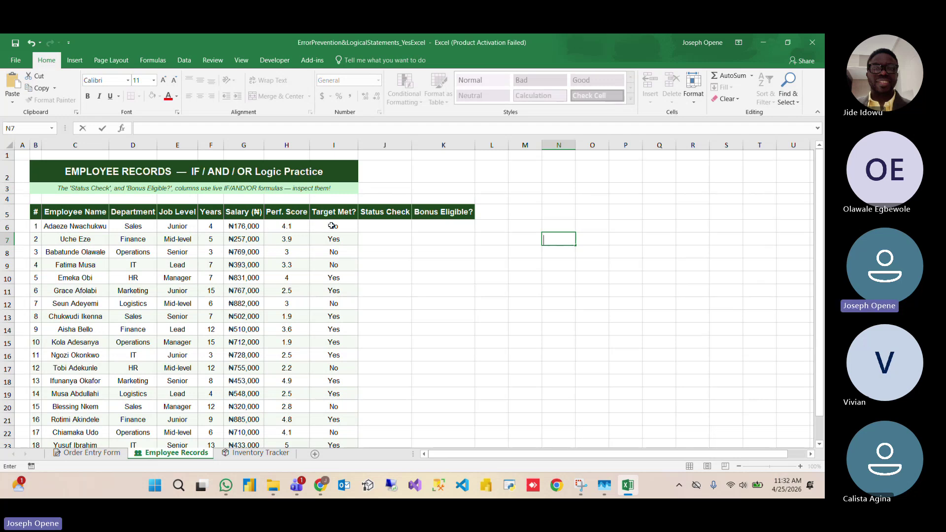
Step: Start the Status Check formula in cell J6 with an AND function nested inside an IF function
click(374, 227)
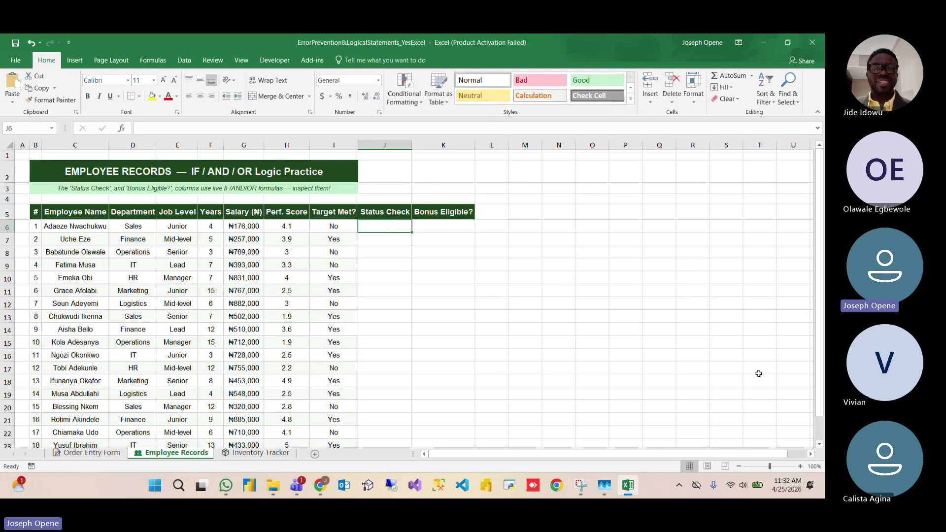
click(818, 444)
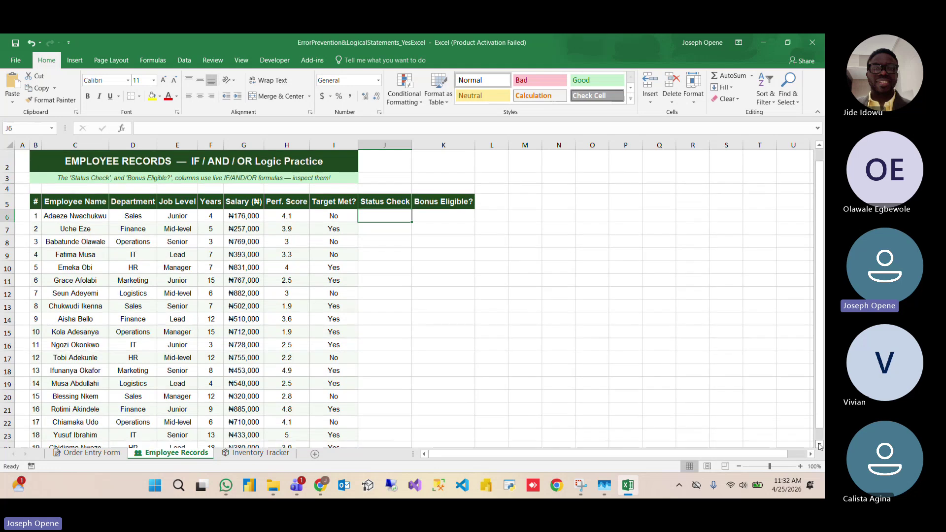
click(818, 444)
click(819, 445)
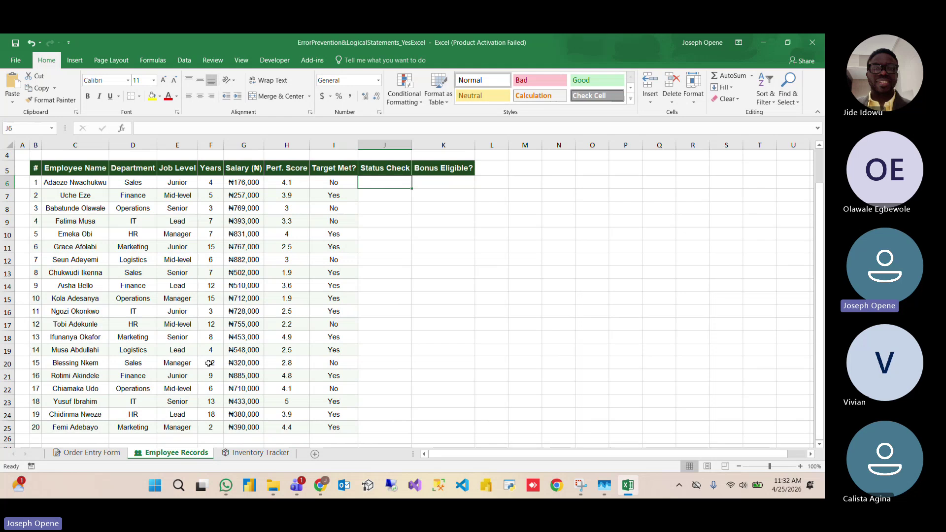
text(=)
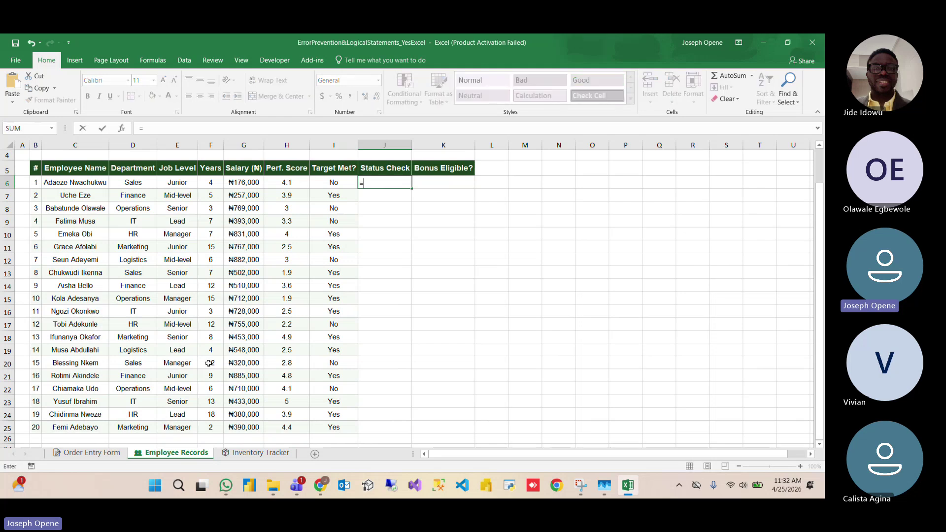
key(BackSpace)
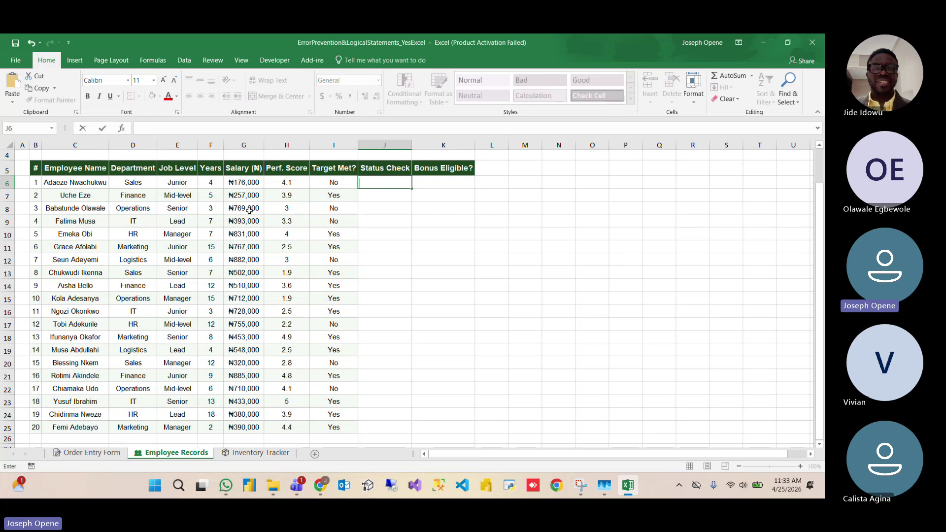
text(=IF)
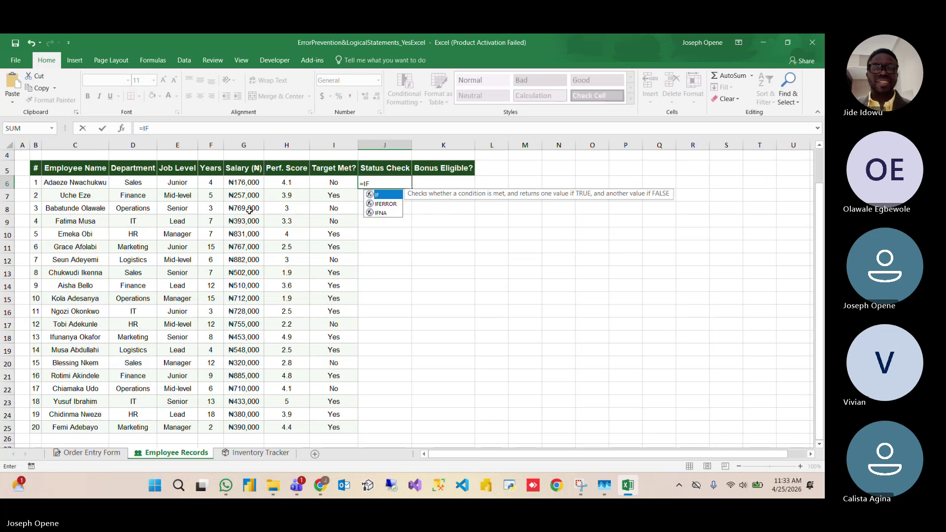
text((AND)
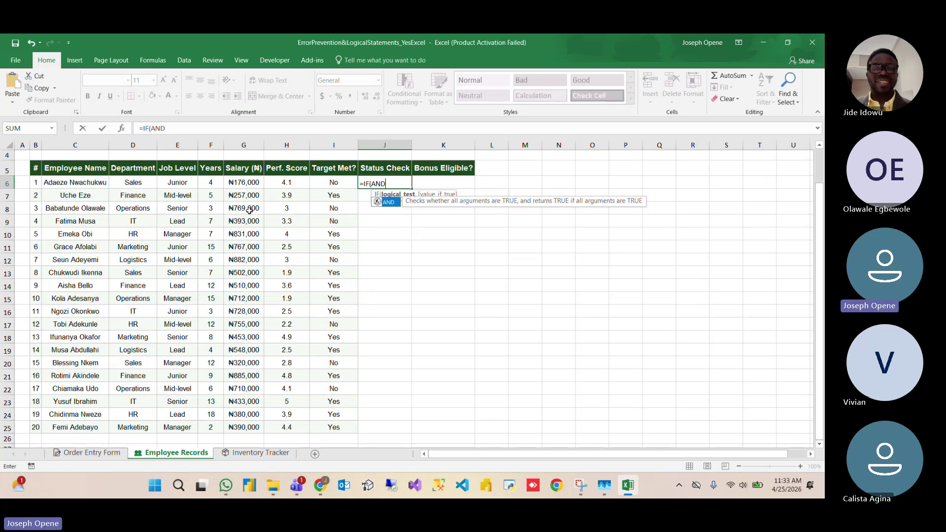
text(()
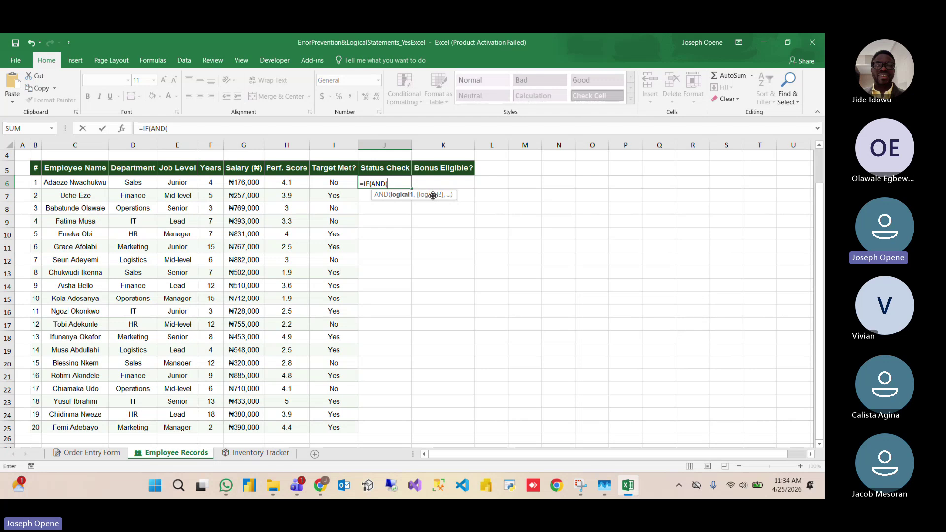
Step: Enter F6>=5 and G6<=499999 as the two AND conditions in the J6 formula and close the AND function
click(210, 182)
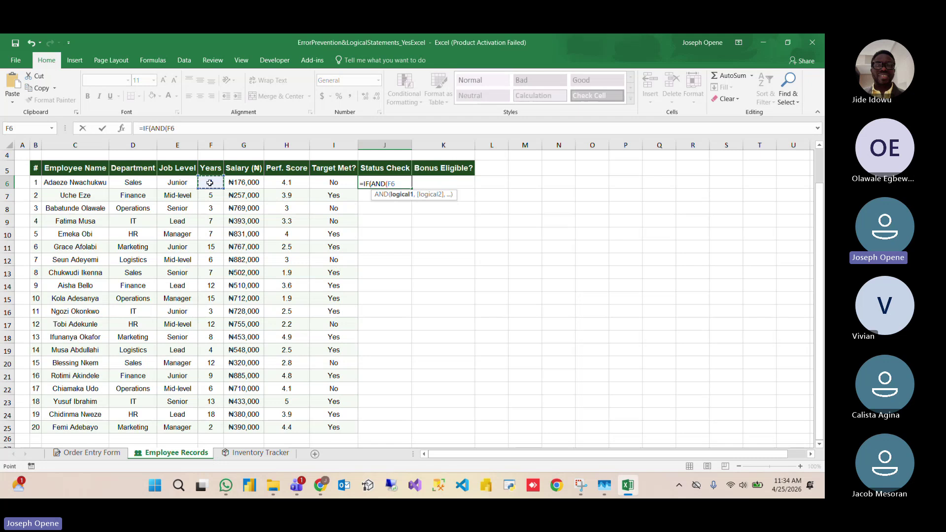
text(>=5)
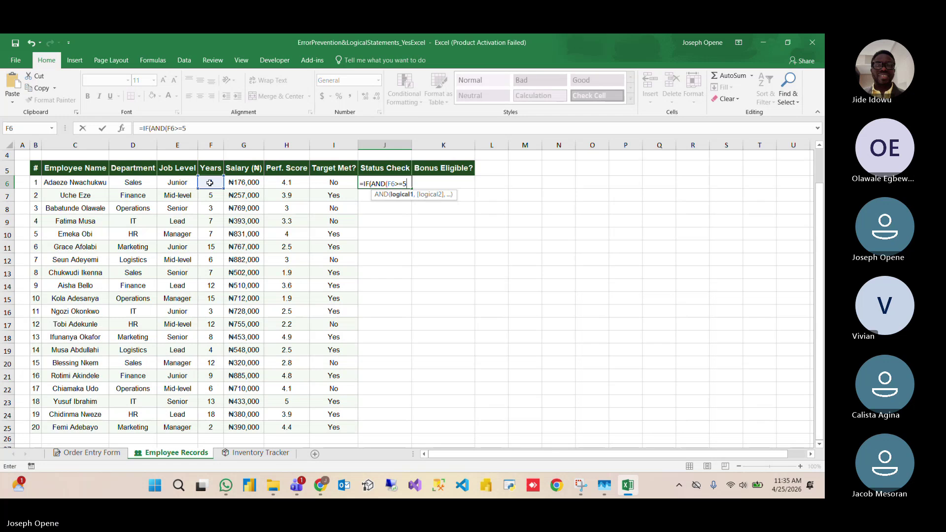
text(,)
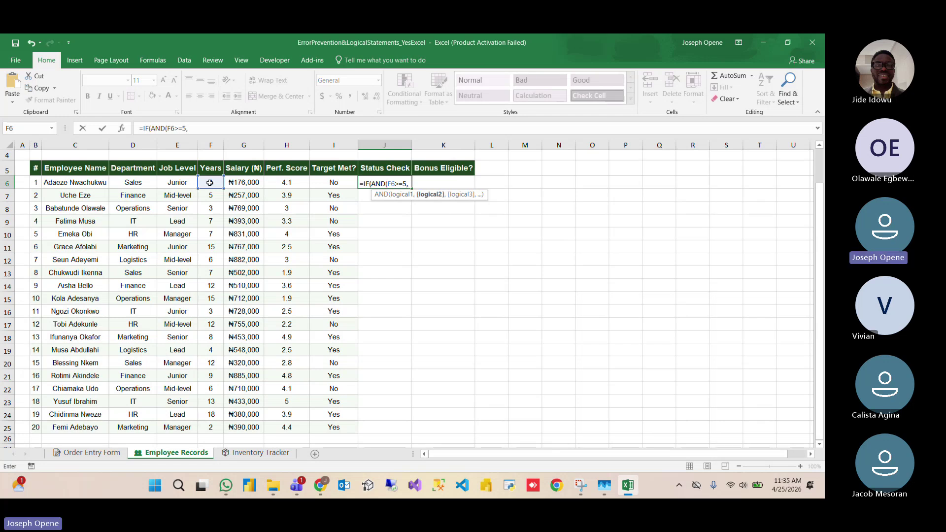
click(236, 183)
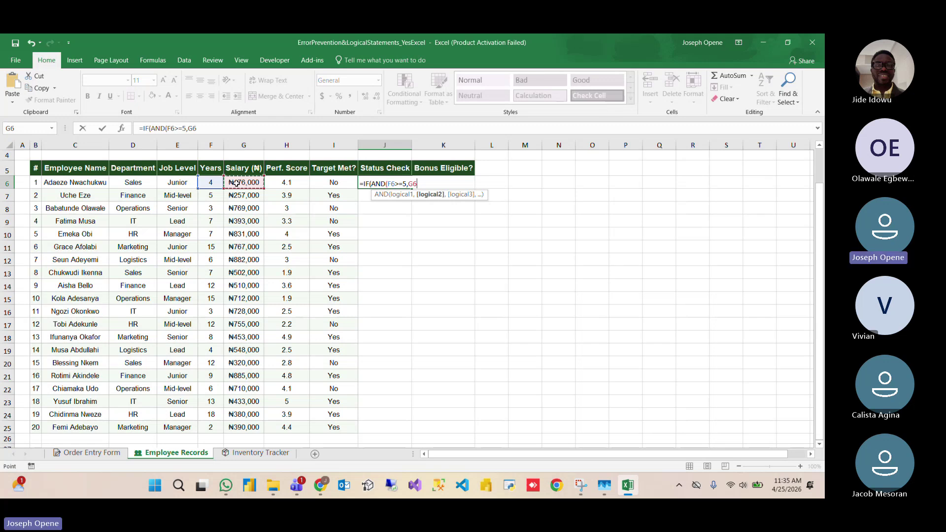
text(<)
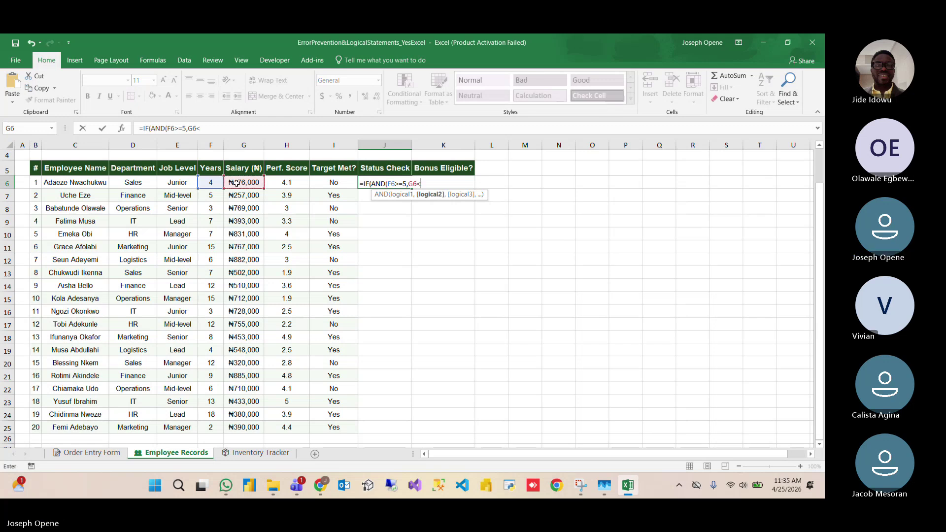
text(=)
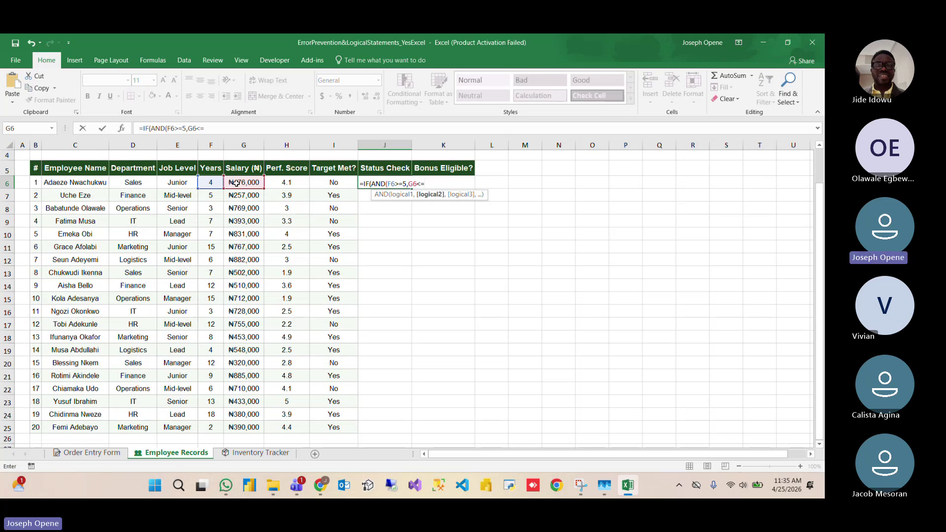
text(499999)
text())
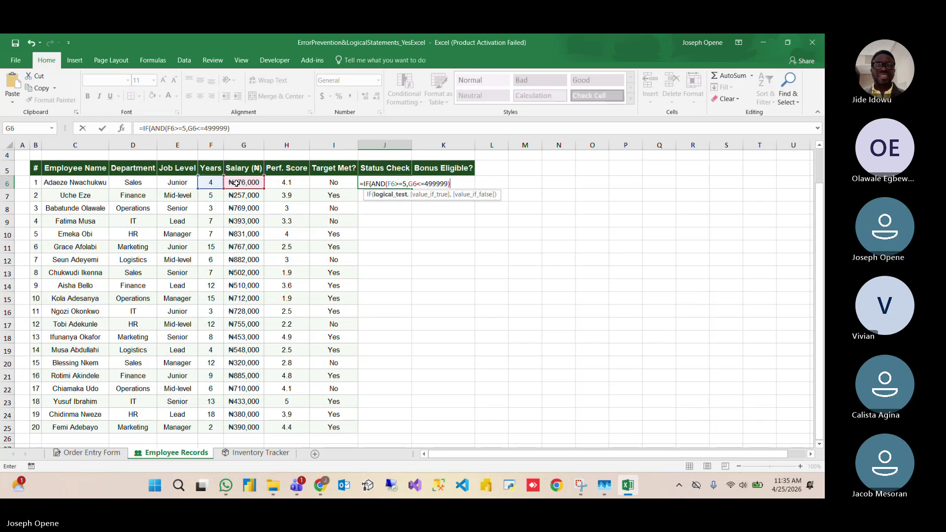
Step: Complete the J6 formula with "Review Salary" as the true result and "Active" as the false result
text(,)
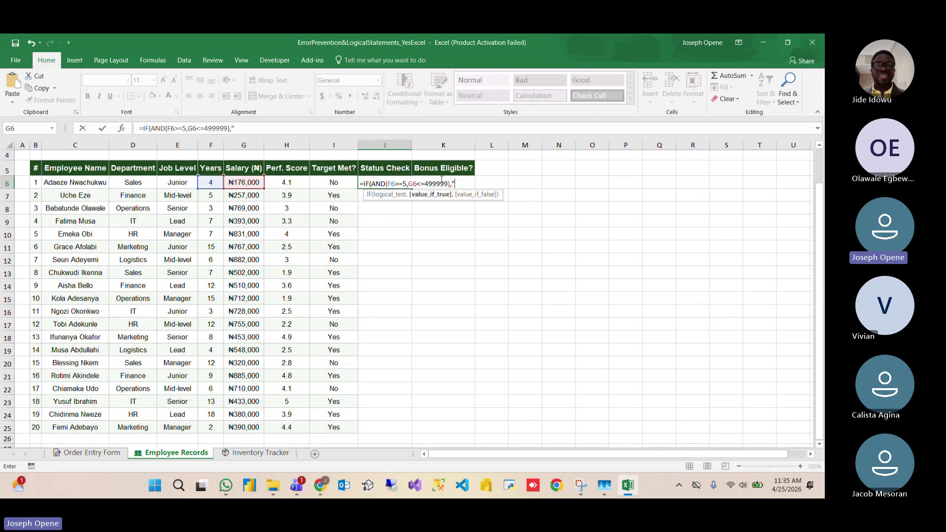
text("Revie)
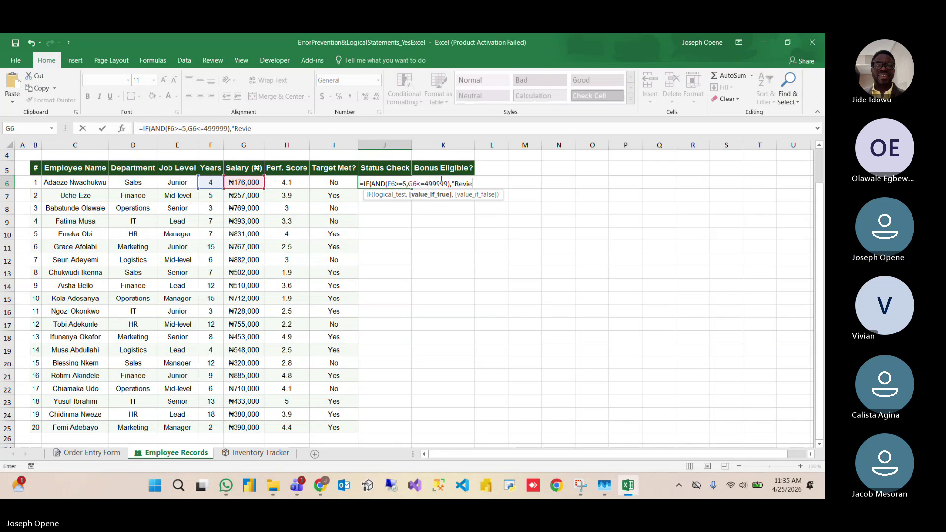
text(w Salary",)
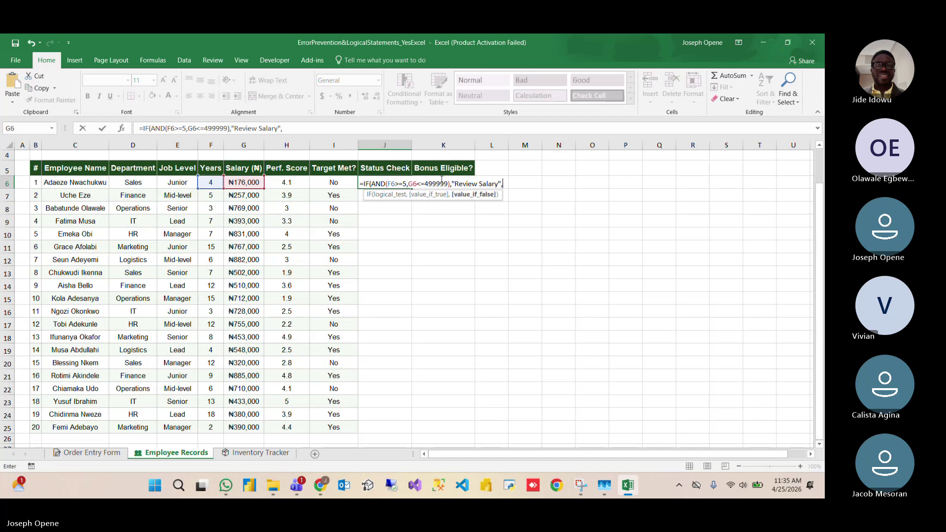
text(")
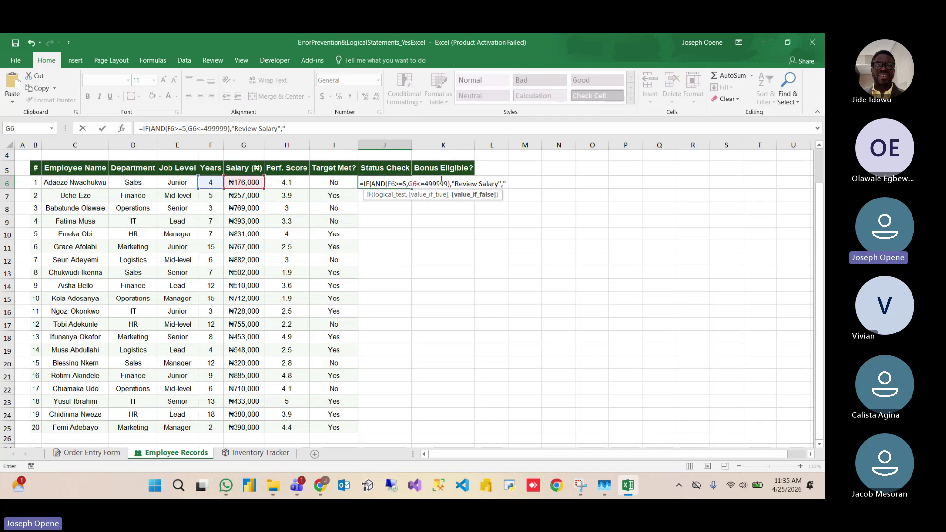
text(Active")
key(Return)
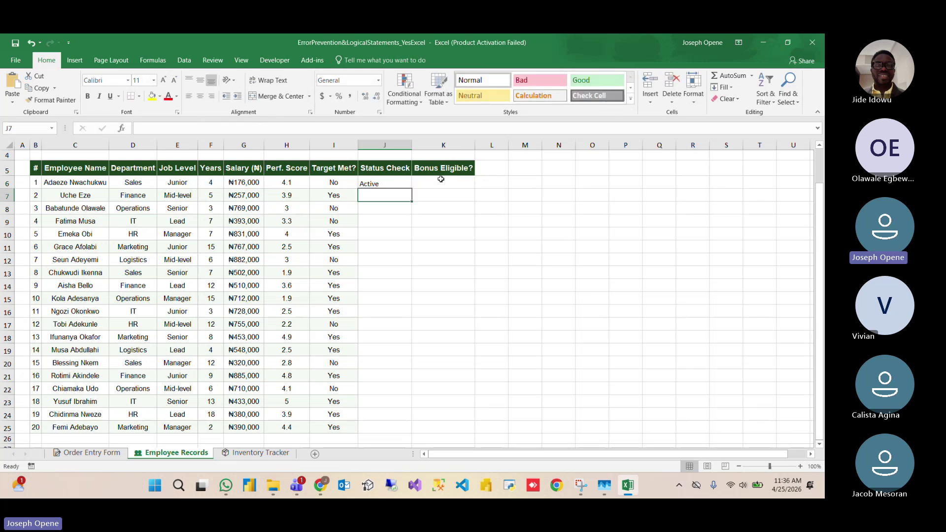
Step: Fill the J6 formula down through J25 and check several Status Check cells between J7 and J23
click(379, 183)
drag(408, 190, 395, 429)
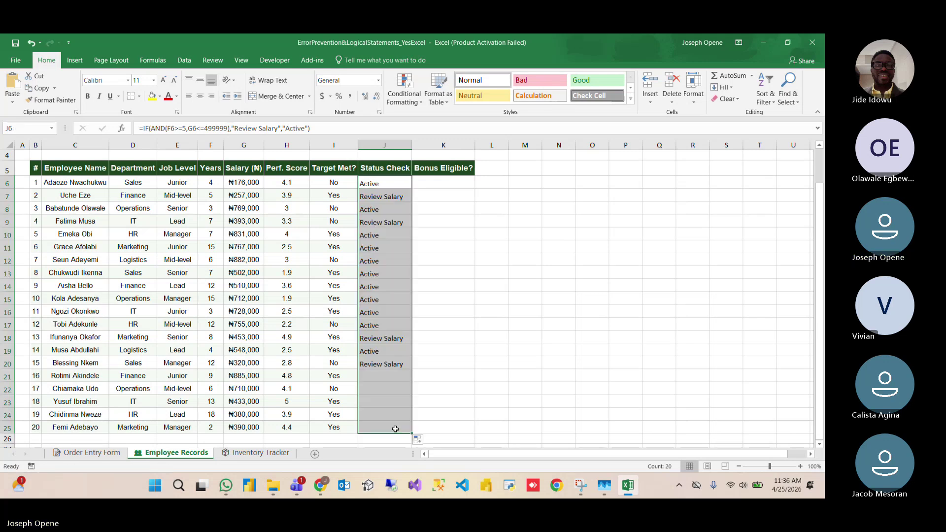
click(387, 194)
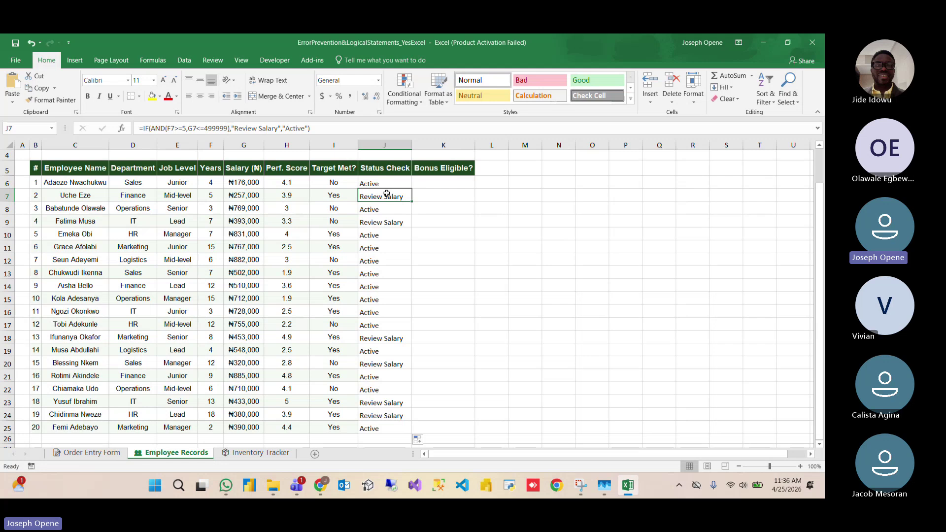
click(387, 220)
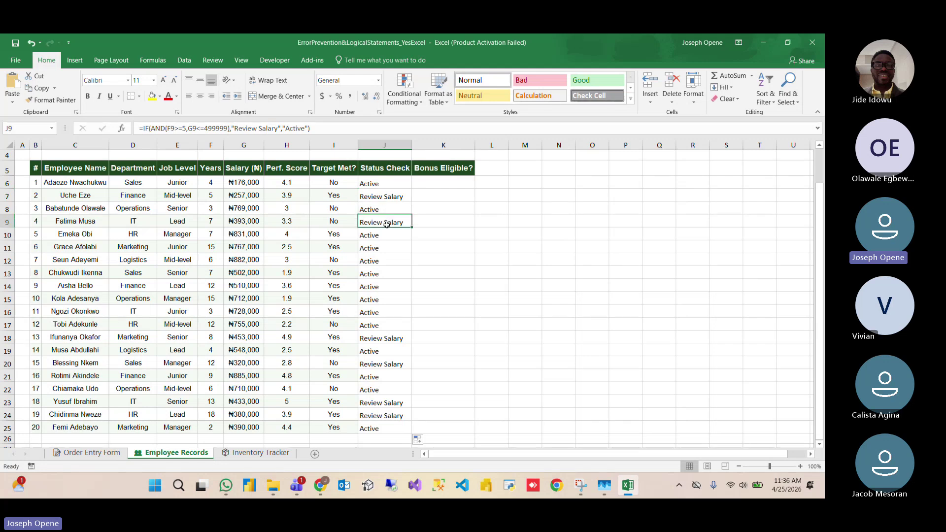
click(373, 342)
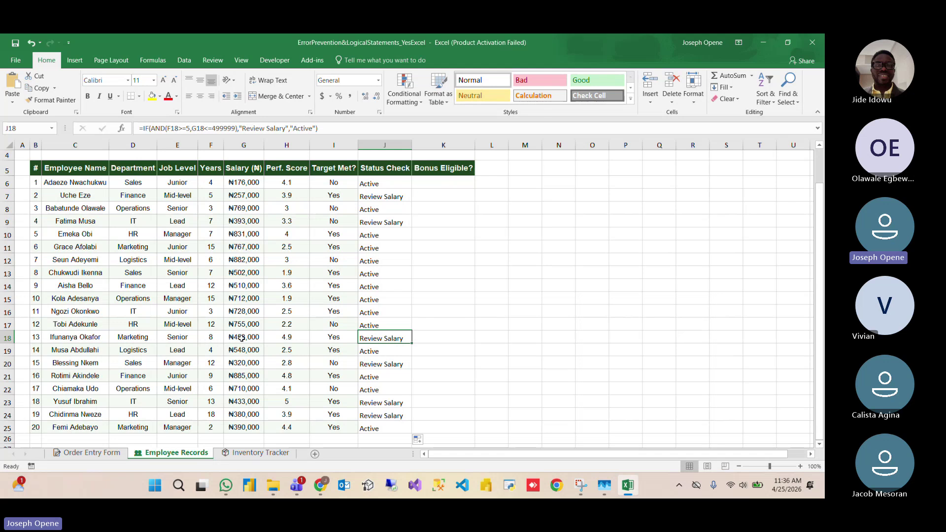
key(Down)
key(Down)
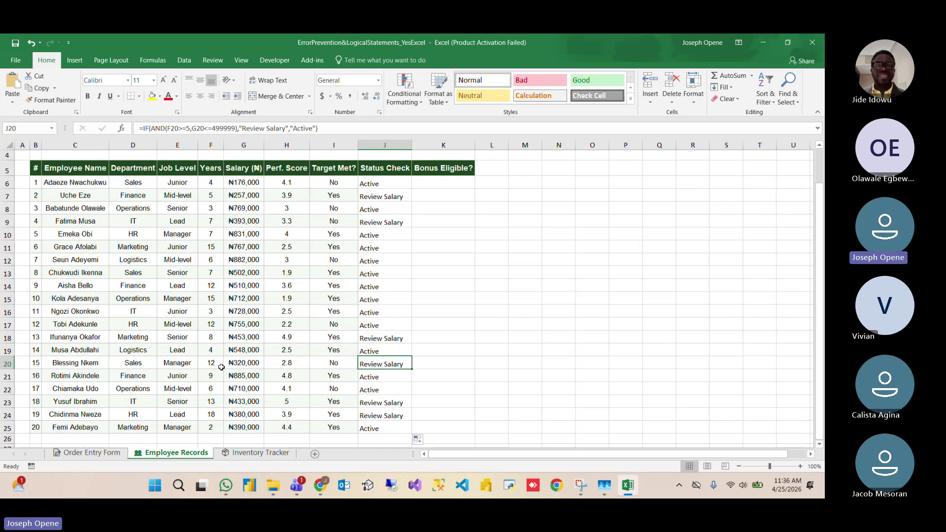
key(Down)
key(Down)
key(Down)
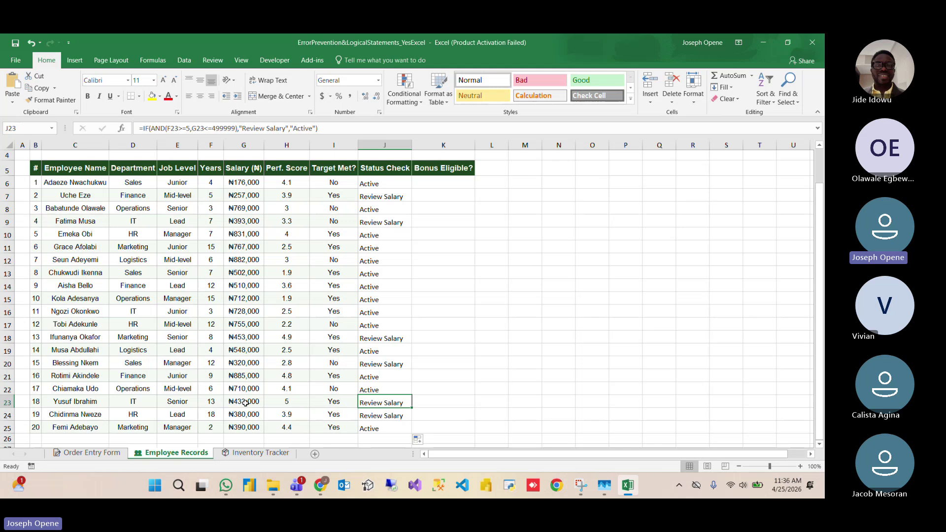
Step: Replace AND with OR in the Status Check formula of cell J23
double_click(386, 403)
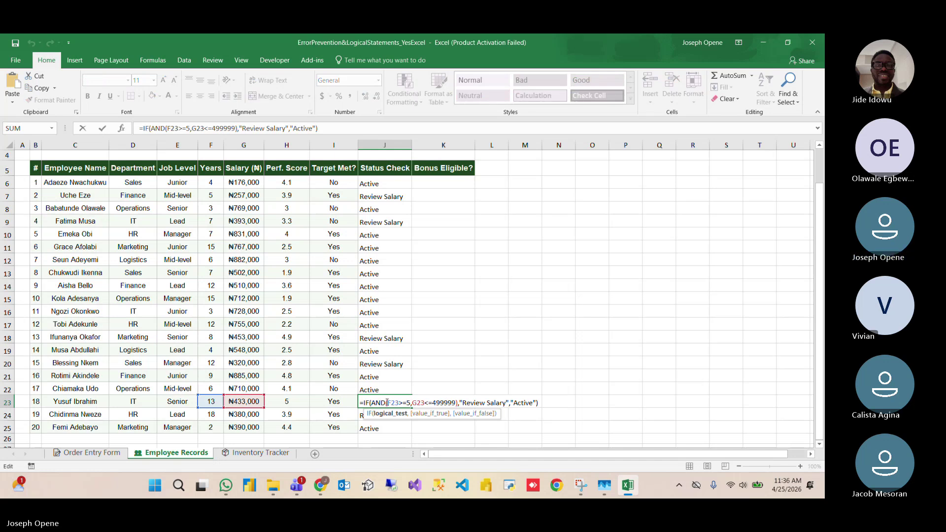
key(BackSpace)
key(BackSpace)
key(BackSpace)
text(o)
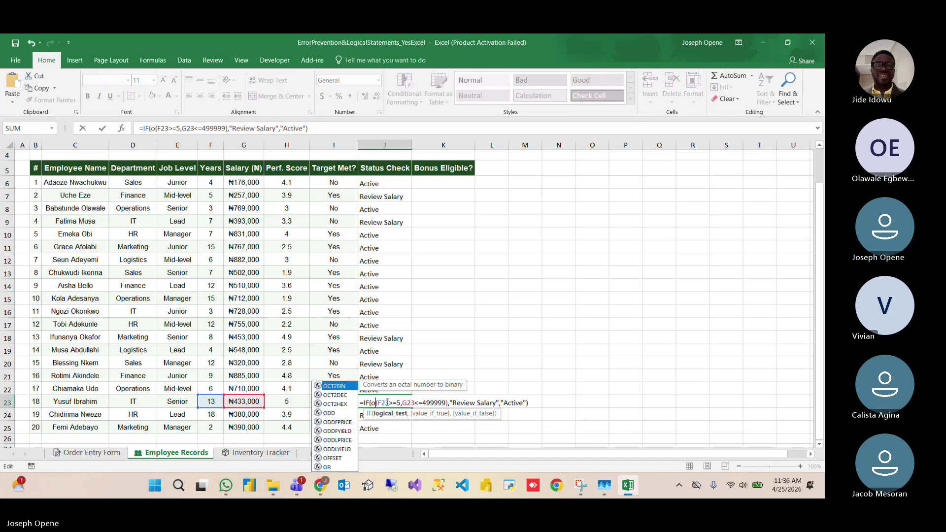
text(r)
key(Return)
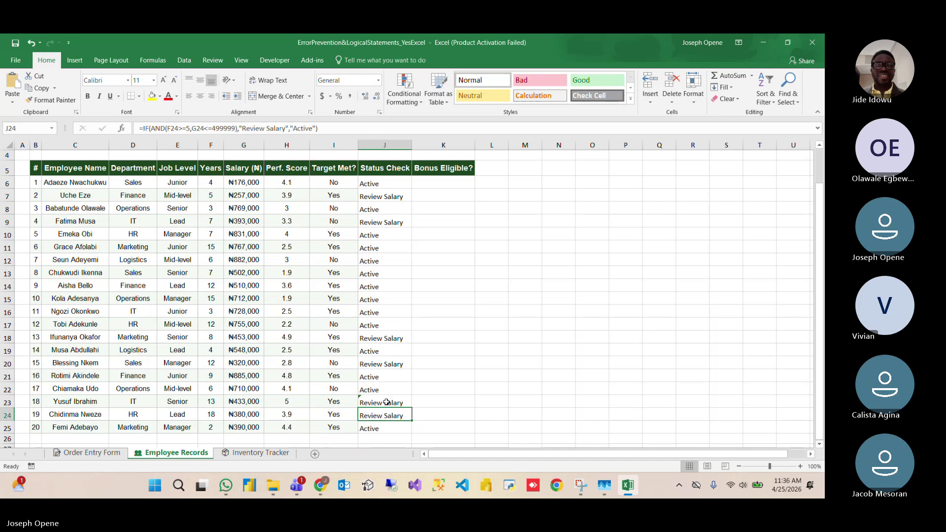
Step: Shorten the true result in the J23 OR formula to "Revie"
click(387, 402)
double_click(386, 402)
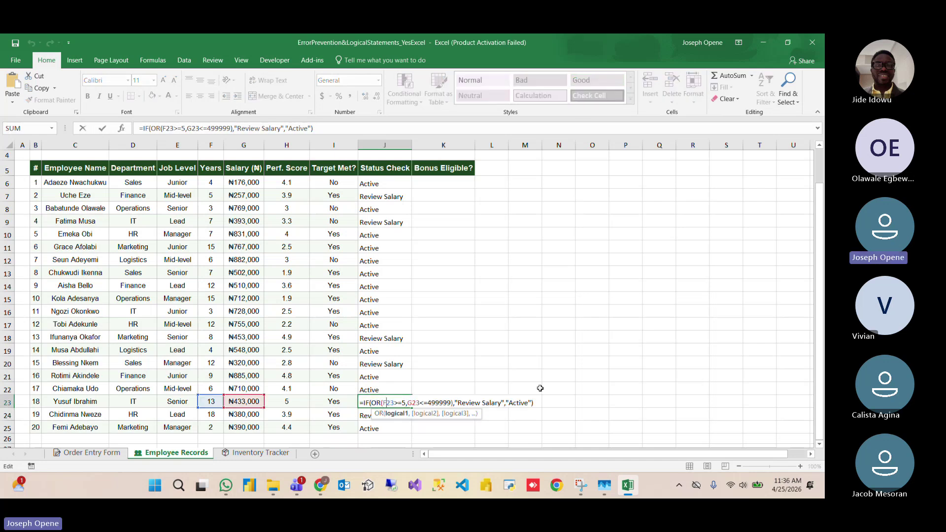
click(501, 402)
key(BackSpace)
key(BackSpace)
key(BackSpace)
key(BackSpace)
key(BackSpace)
key(BackSpace)
key(BackSpace)
key(BackSpace)
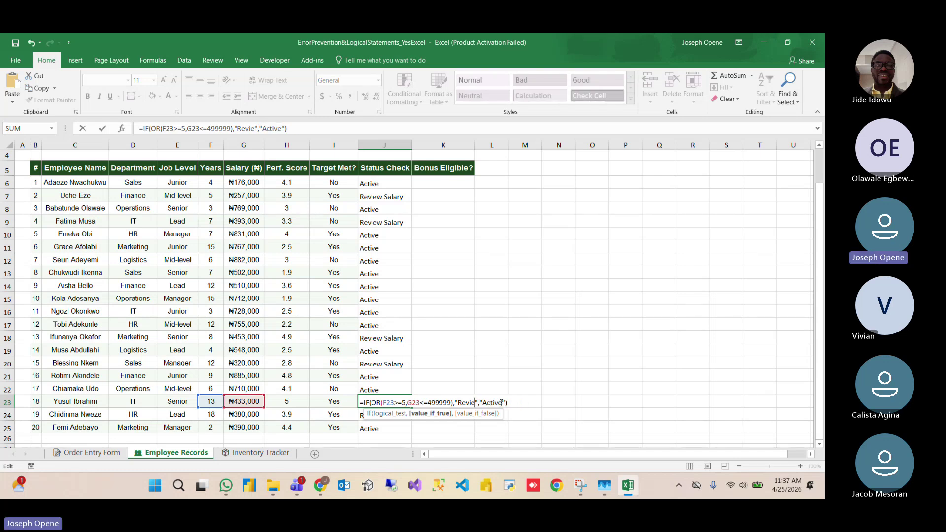
key(Return)
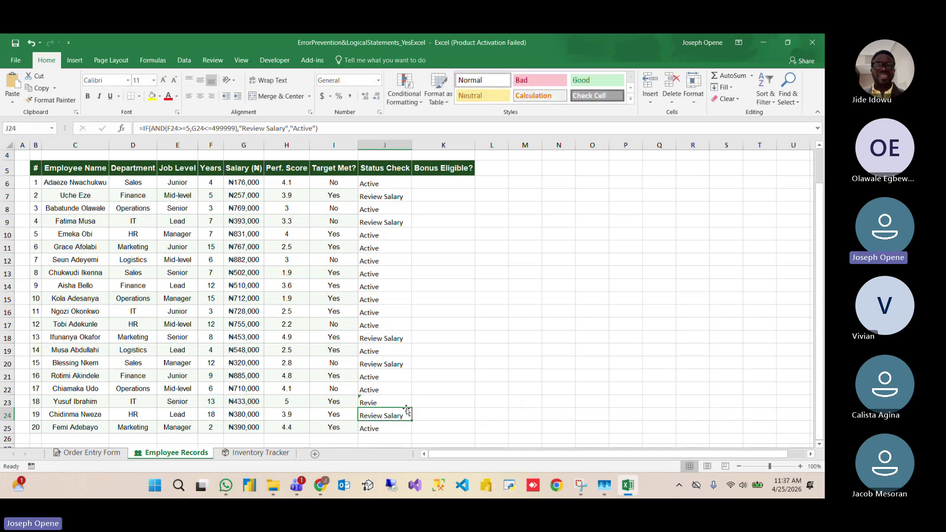
Step: Restore the AND formula in J23 by filling the J22 formula down over it, and check J23
click(387, 400)
click(383, 389)
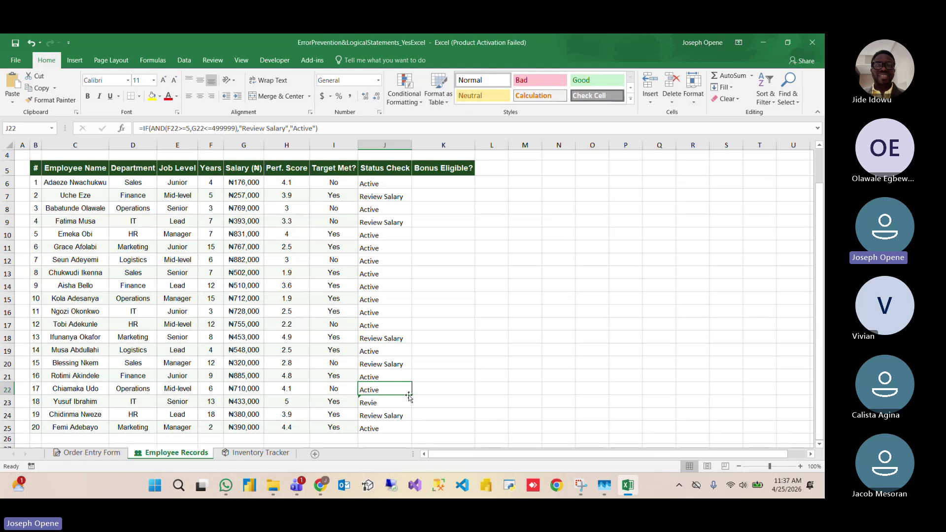
drag(413, 395, 410, 423)
click(390, 402)
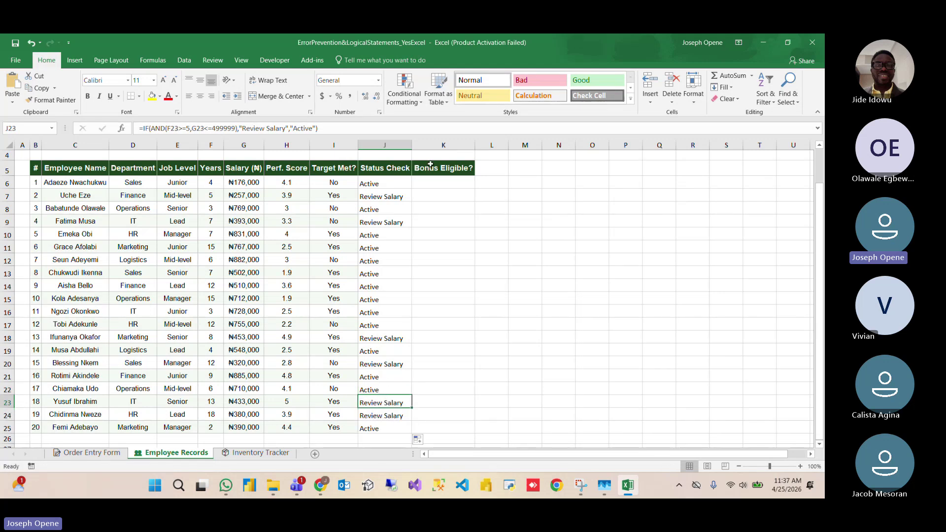
Step: Create a formula-based conditional formatting rule for the Bonus Eligible? cells K6:K25 with the condition =$K6="Yes"
click(434, 184)
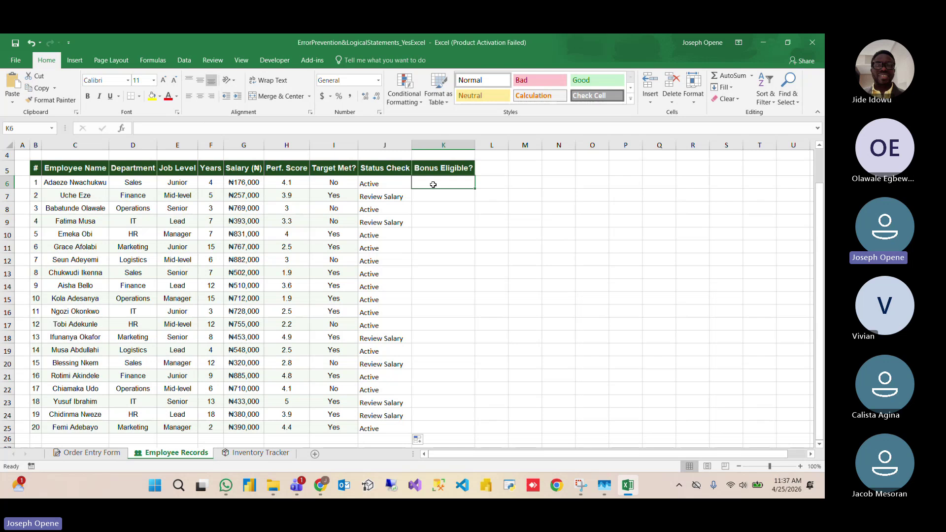
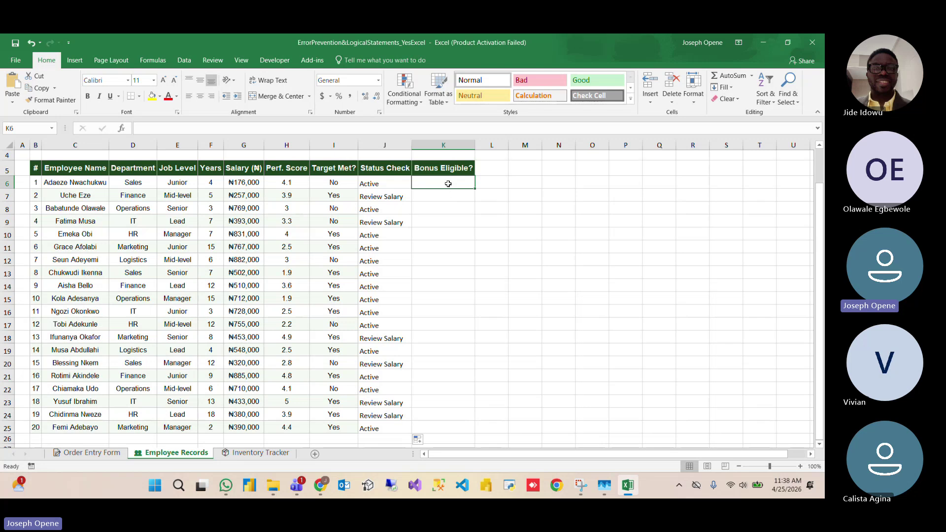
drag(447, 181, 449, 422)
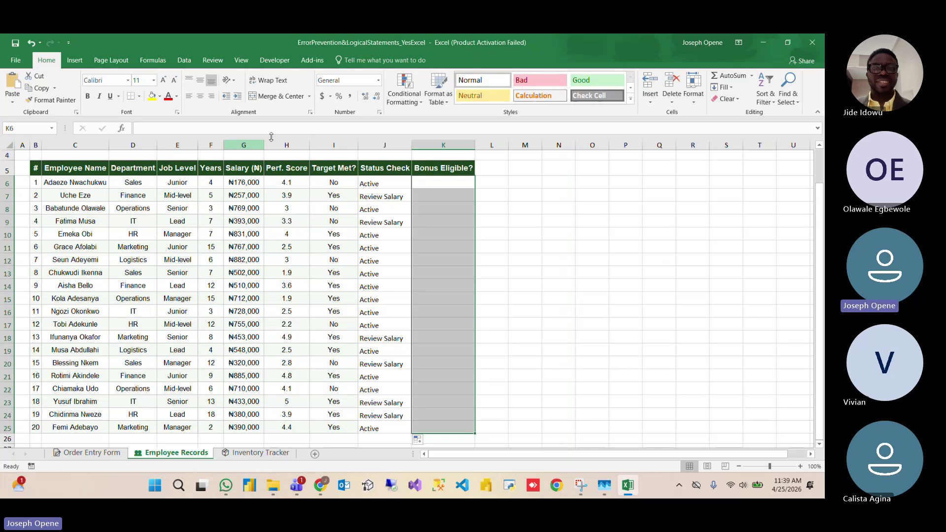
click(403, 102)
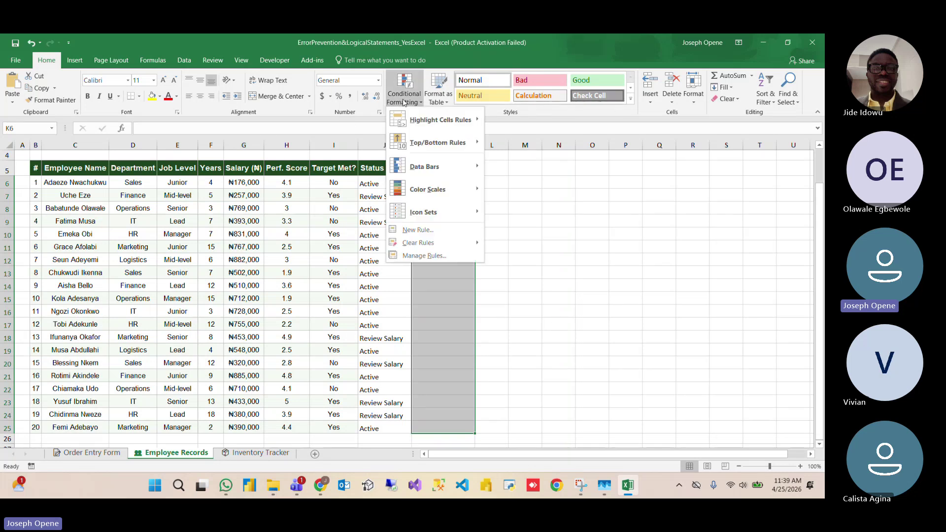
click(440, 230)
click(466, 224)
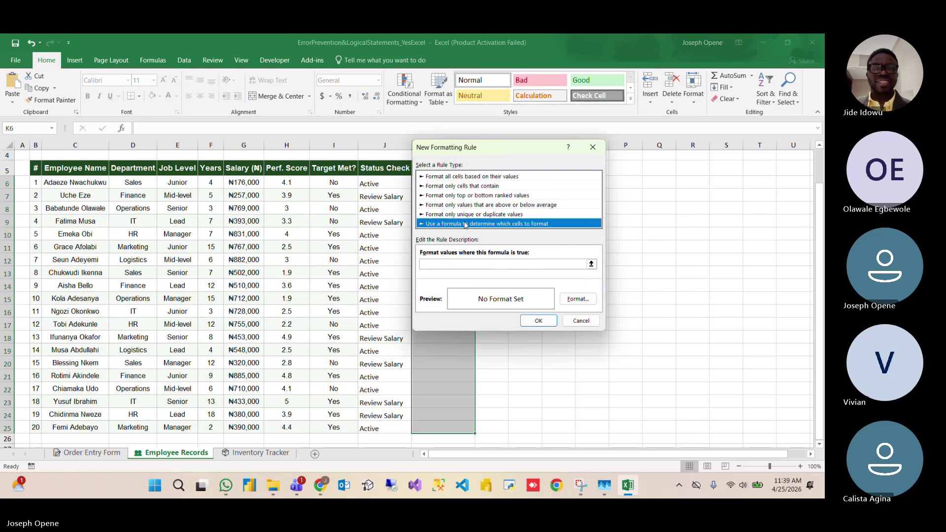
drag(499, 151, 607, 148)
click(550, 263)
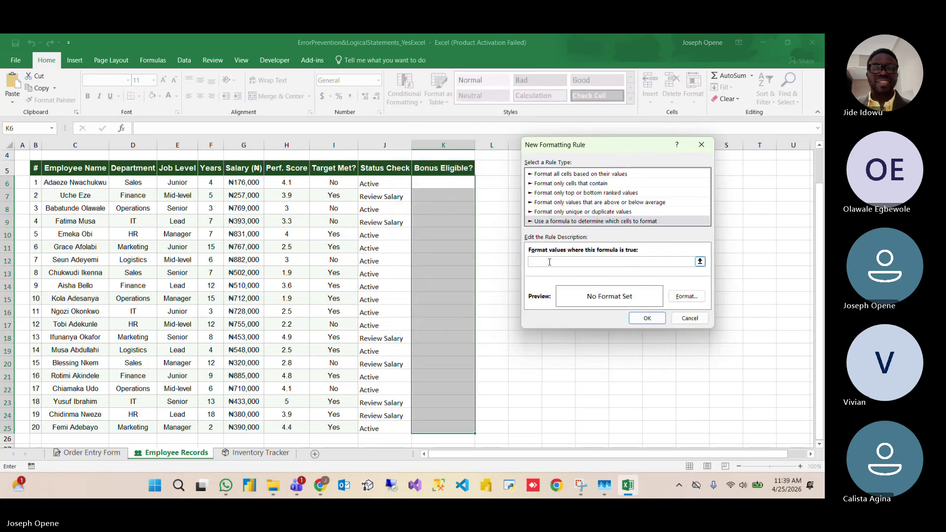
text(=)
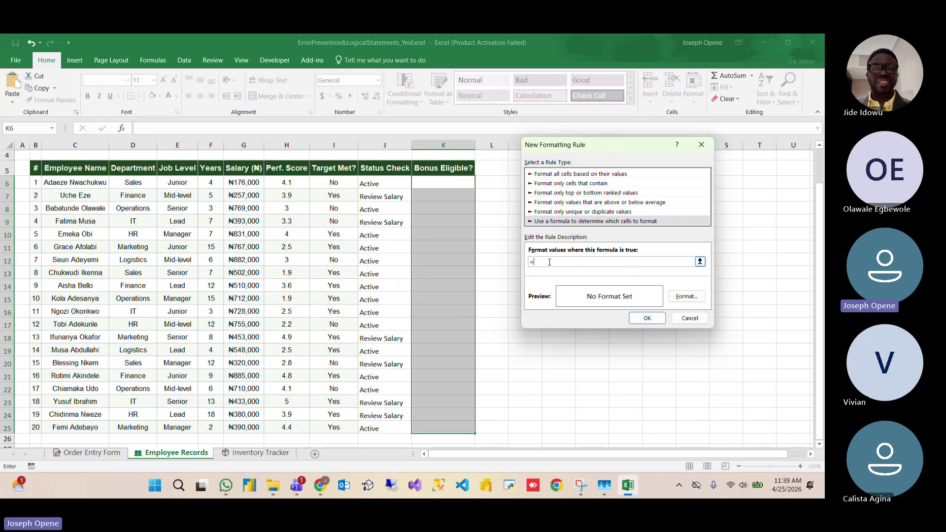
text($K6+)
key(BackSpace)
text(=)
text(Yes)
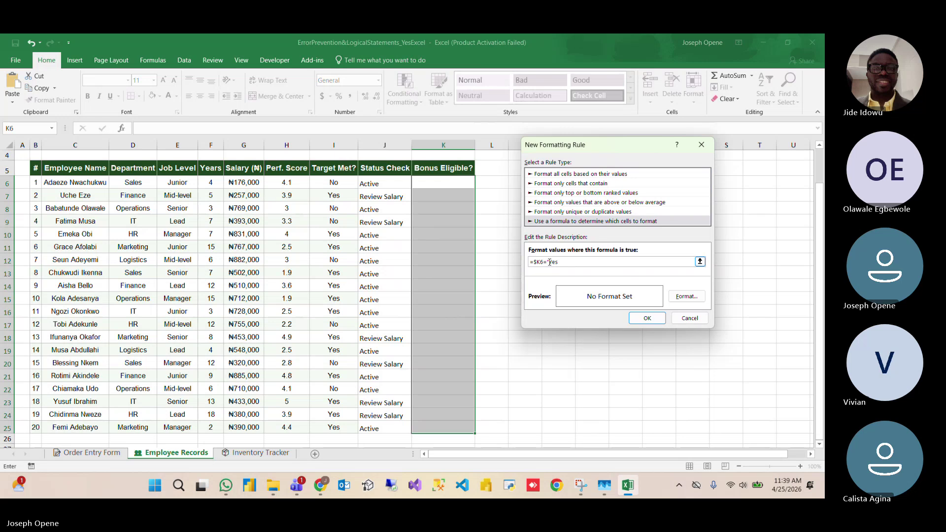
Step: Give the "Yes" rule a light green fill and apply it to the selected cells
click(689, 297)
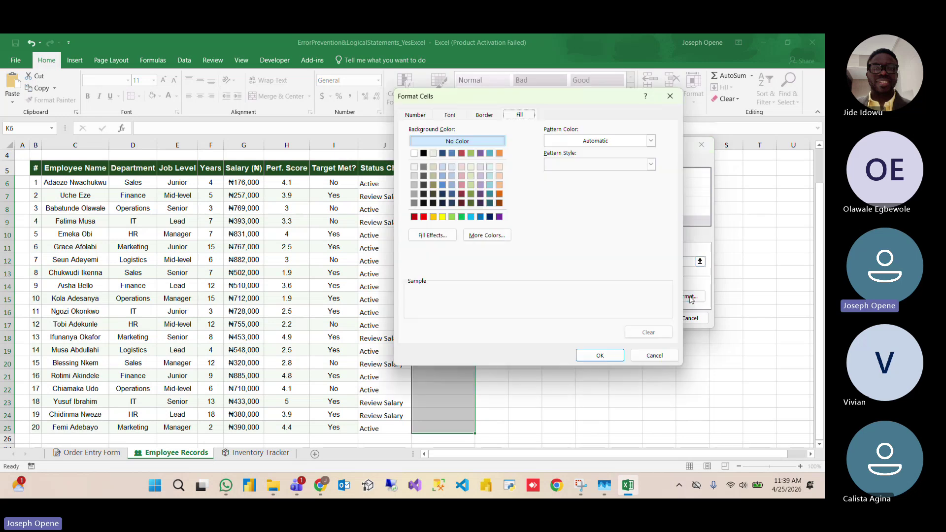
click(471, 167)
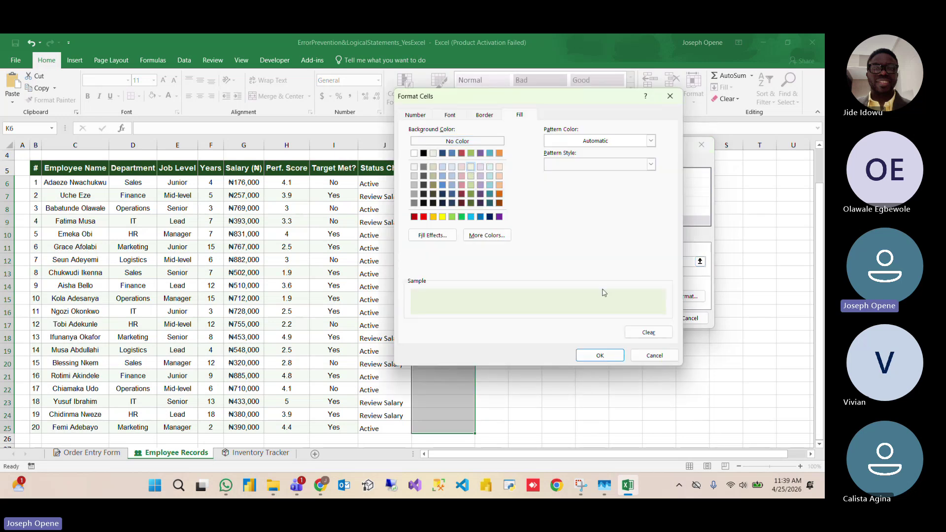
click(599, 355)
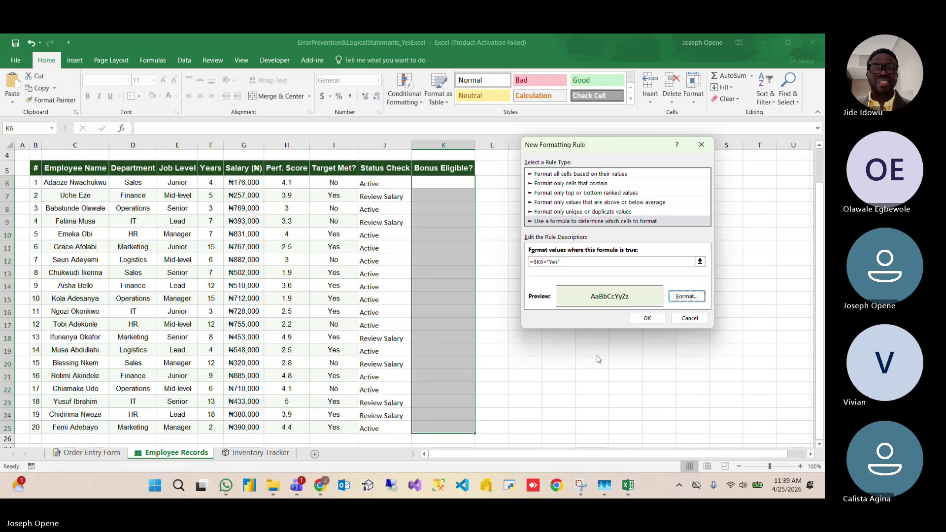
click(643, 318)
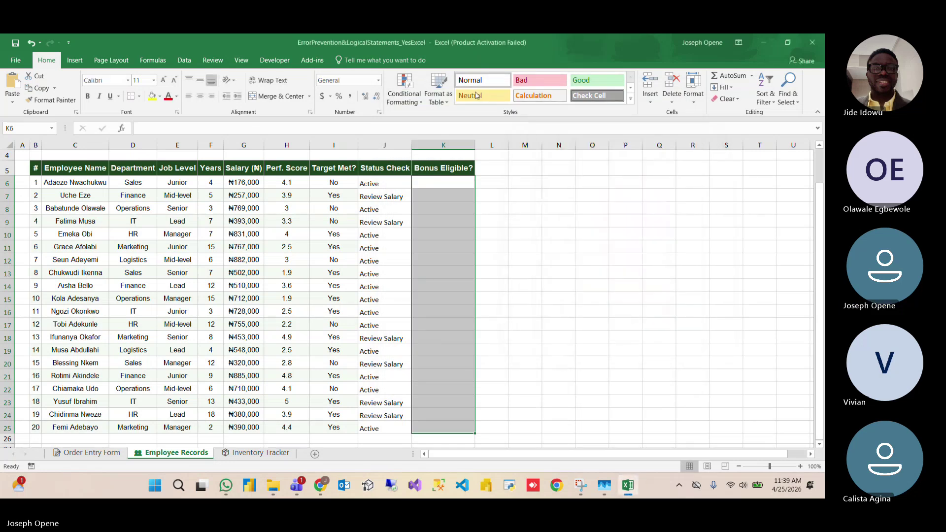
Step: Create a second formula-based conditional formatting rule for K6:K25 with the condition =$K6="No"
click(411, 101)
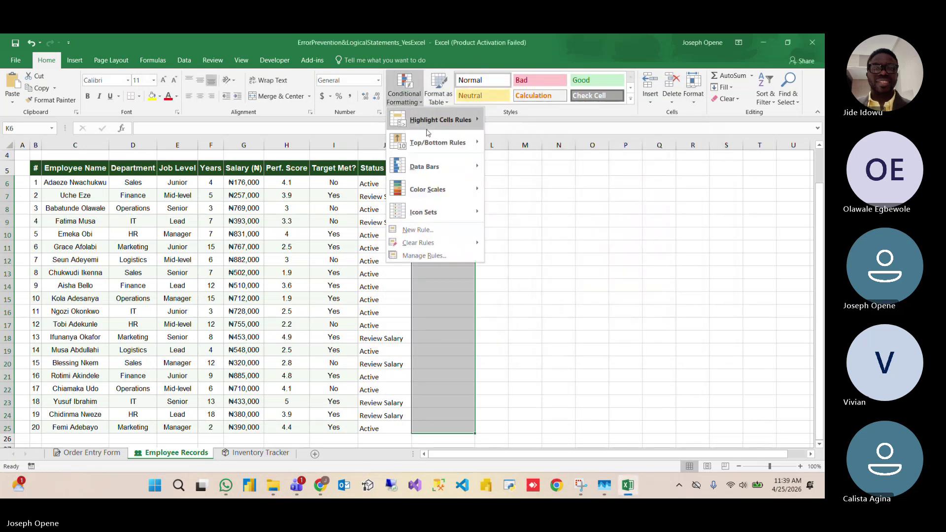
click(418, 229)
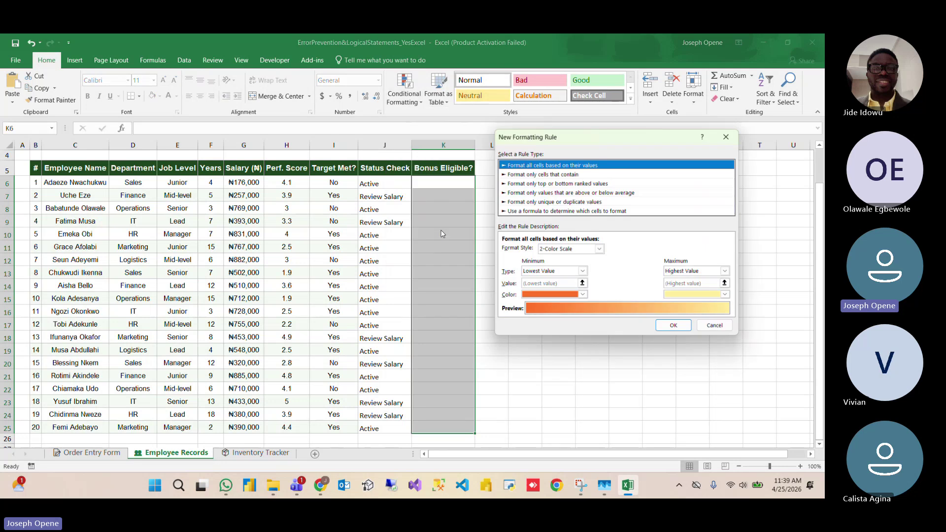
click(546, 211)
click(564, 251)
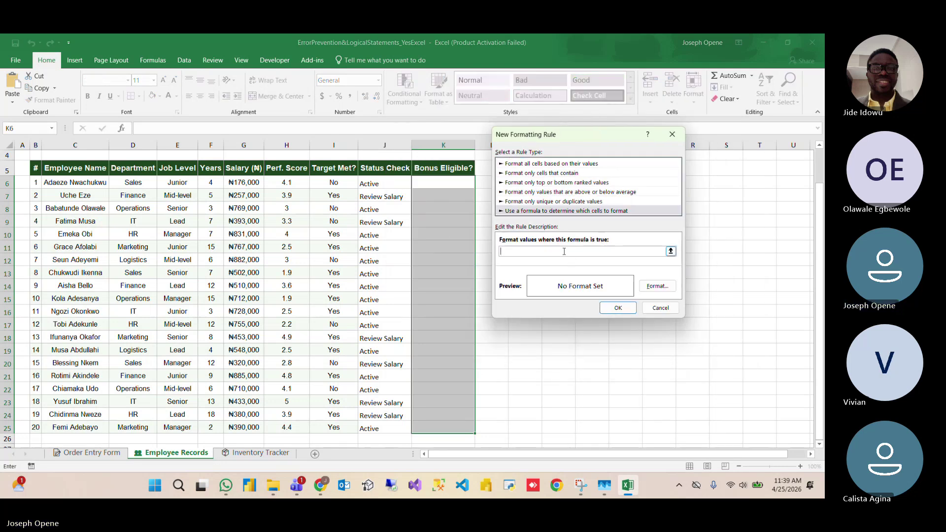
text(=)
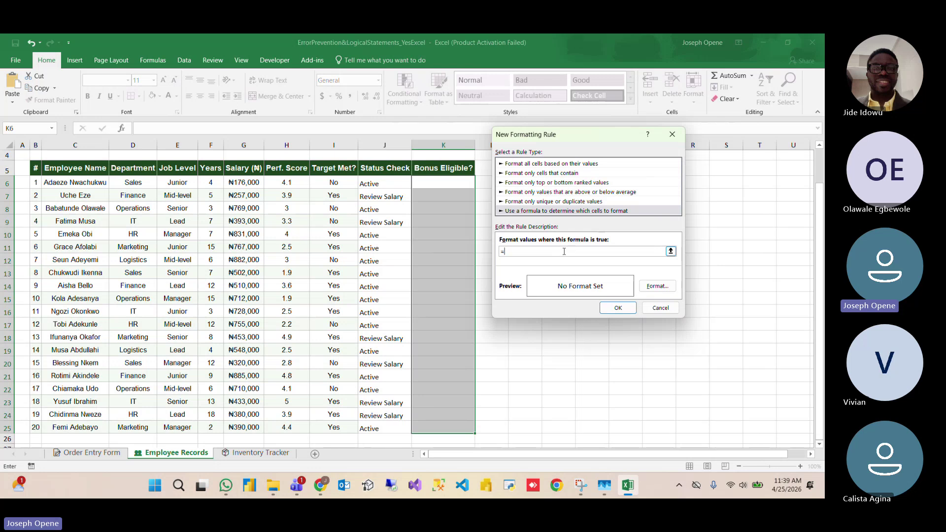
text(K)
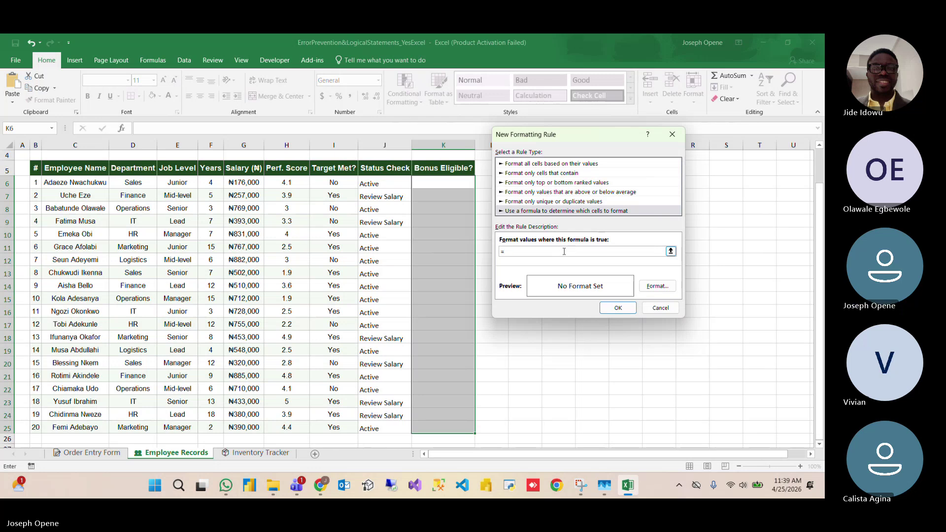
text($K6)
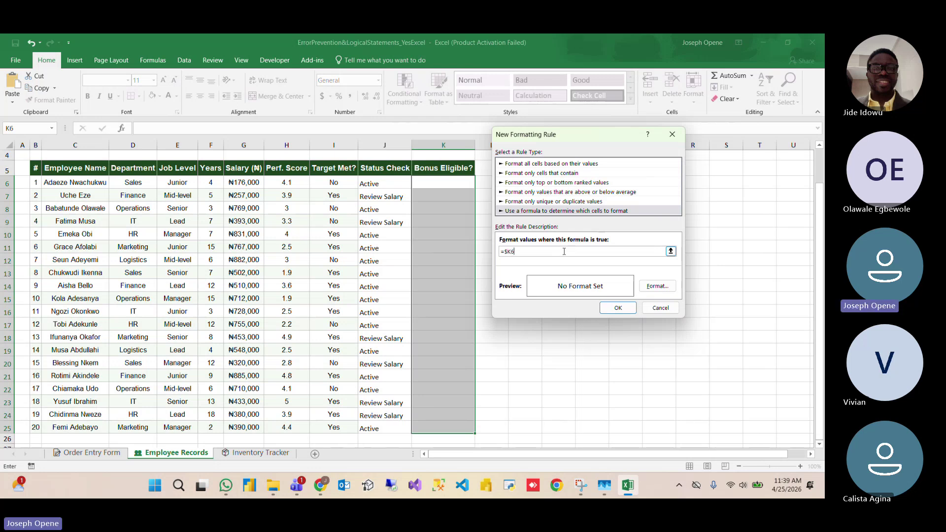
text(="No)
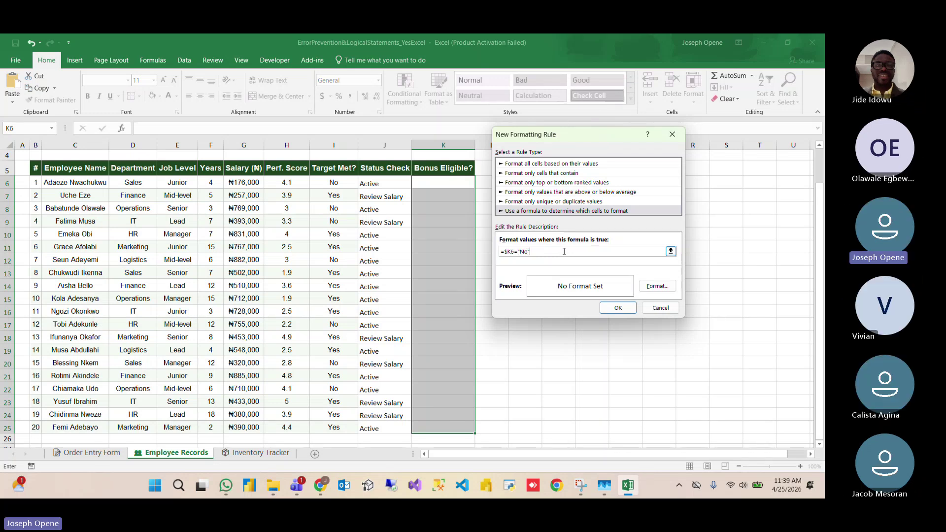
Step: Give the "No" rule a light orange fill and apply it to the selected cells
click(657, 286)
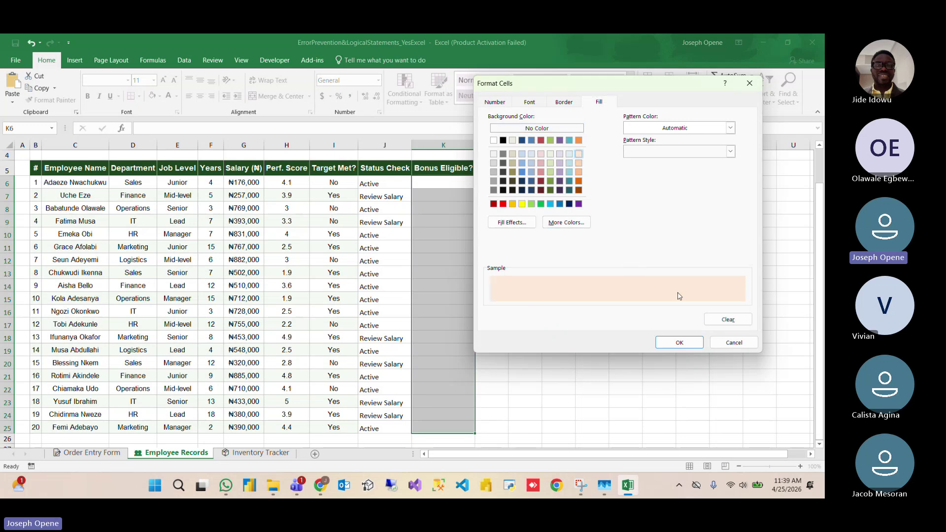
click(678, 344)
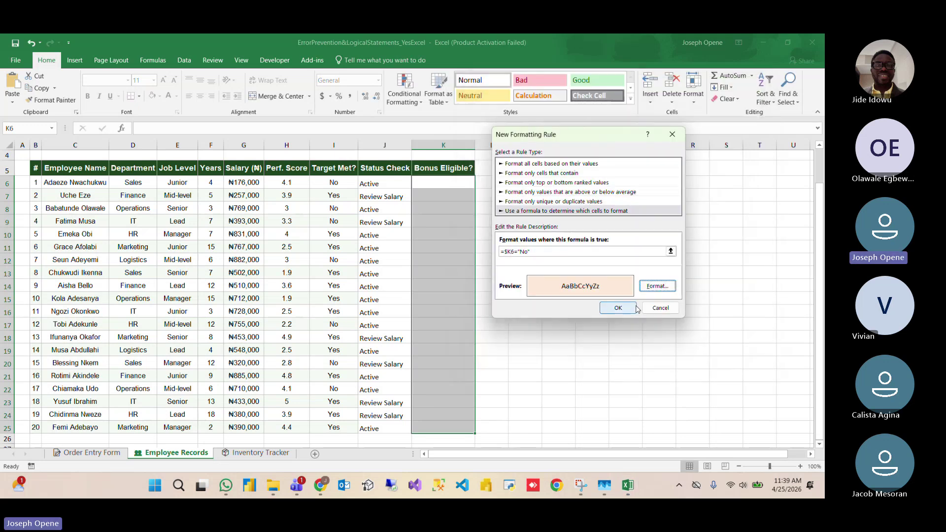
click(618, 308)
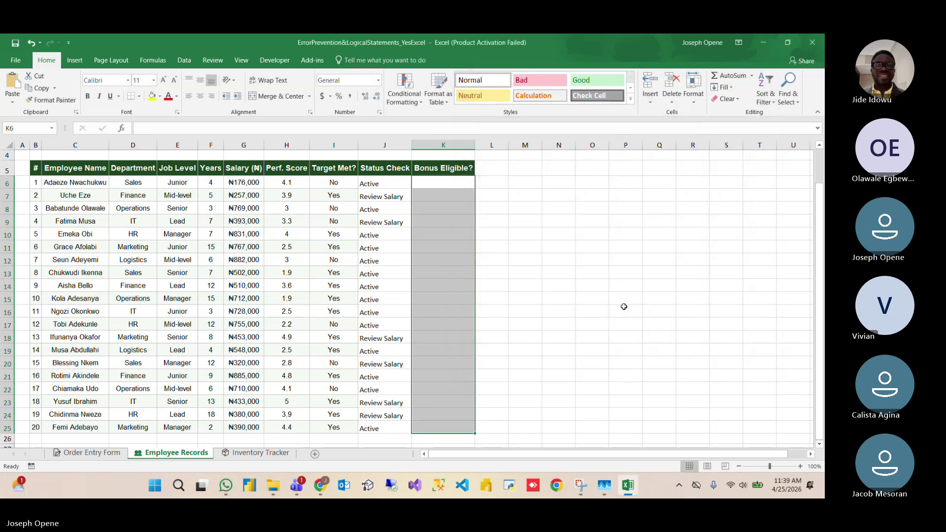
click(460, 195)
click(443, 261)
click(444, 296)
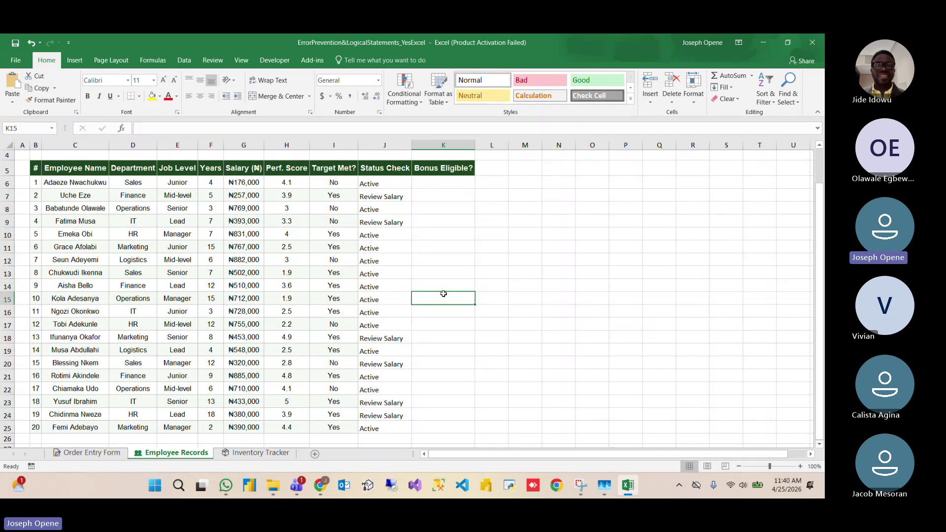
click(445, 340)
click(436, 245)
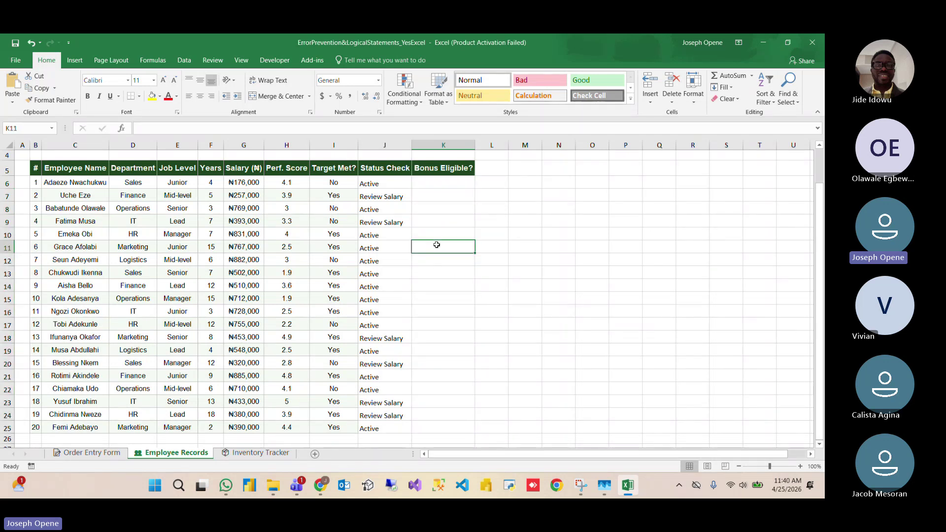
click(432, 195)
Step: Start an IF formula in K6 with an AND test requiring F6>=4 and H6>=3.5
click(430, 183)
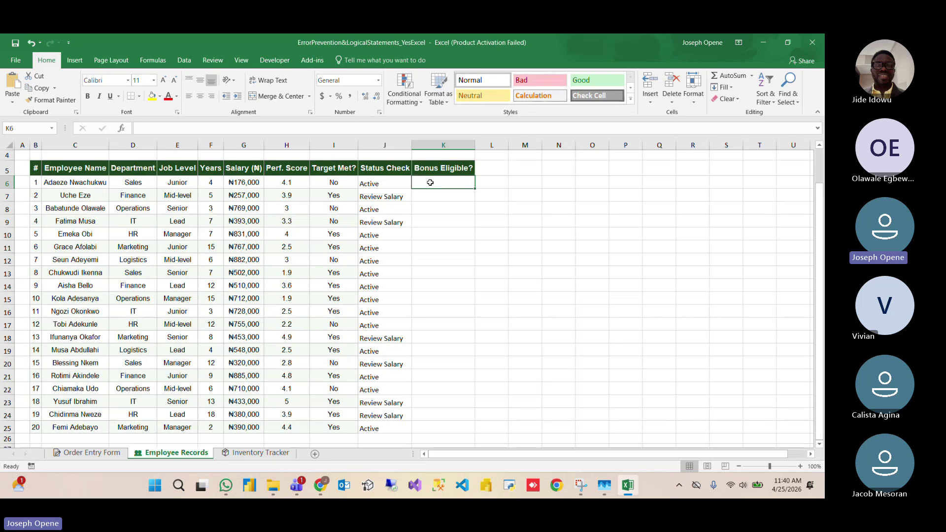
text(=)
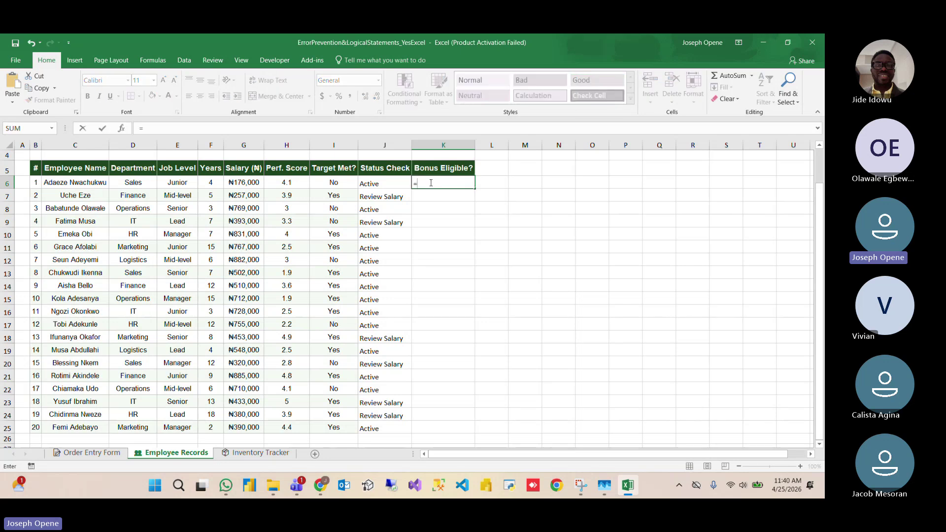
text(IF)
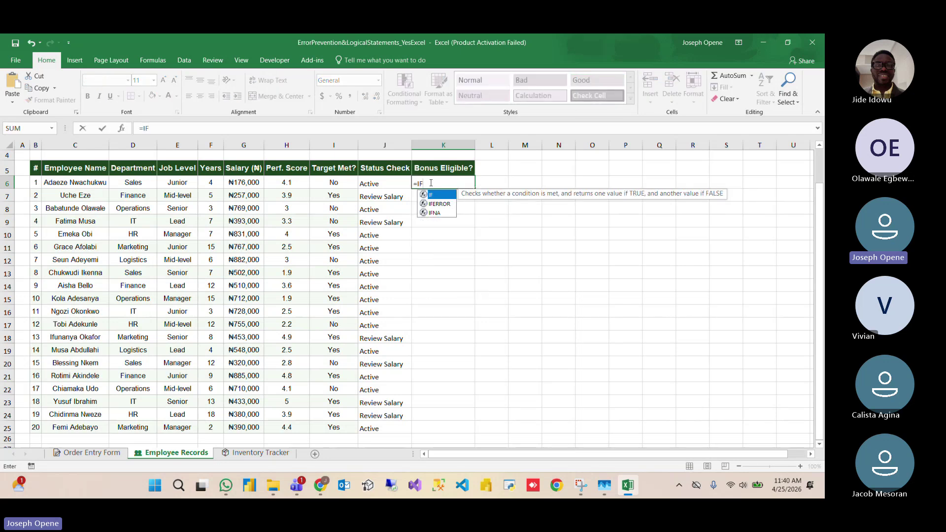
text((A)
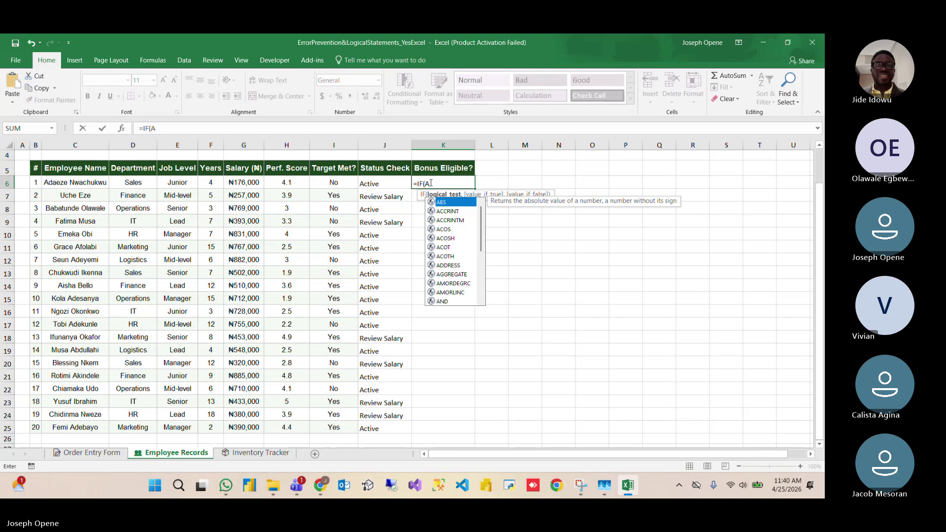
text(ND()
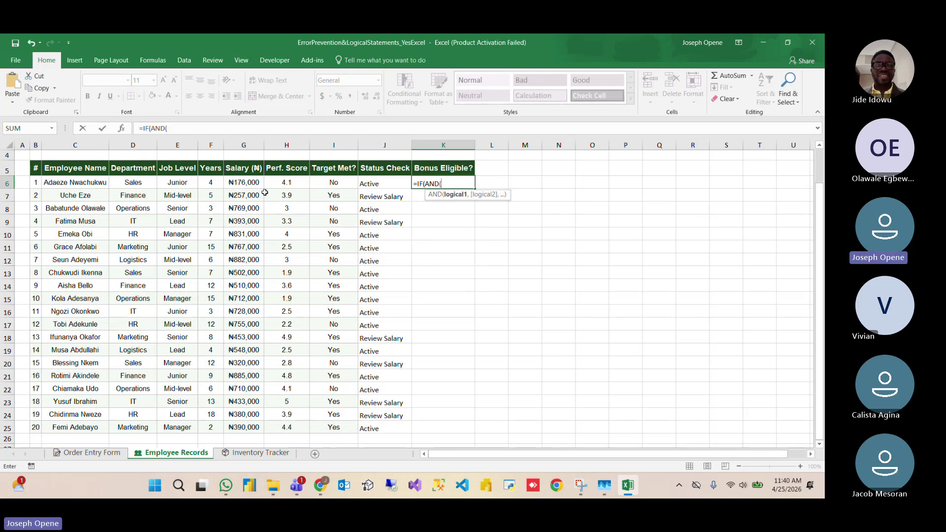
click(208, 181)
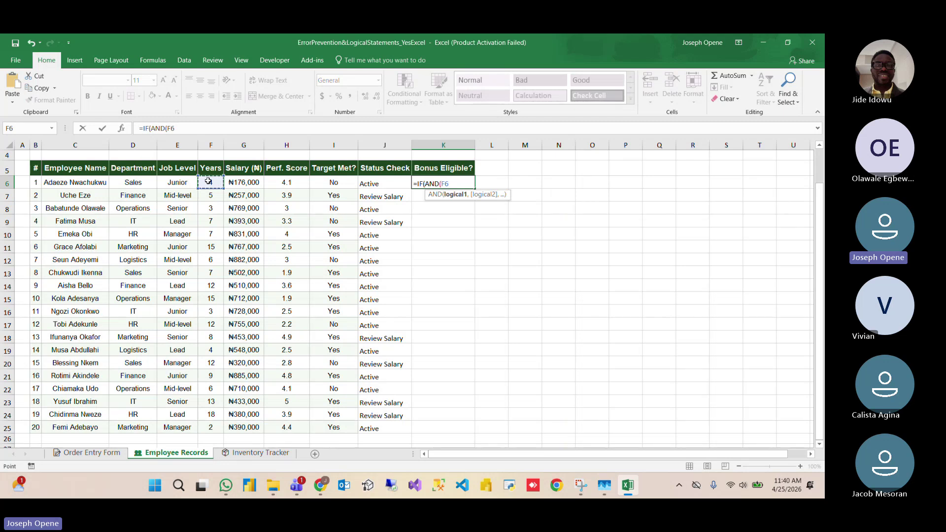
text(>=4,)
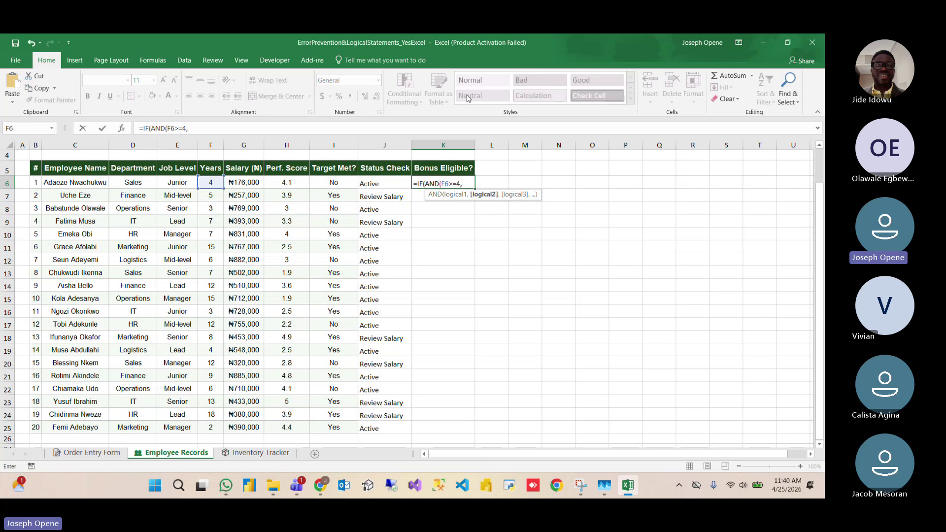
click(289, 181)
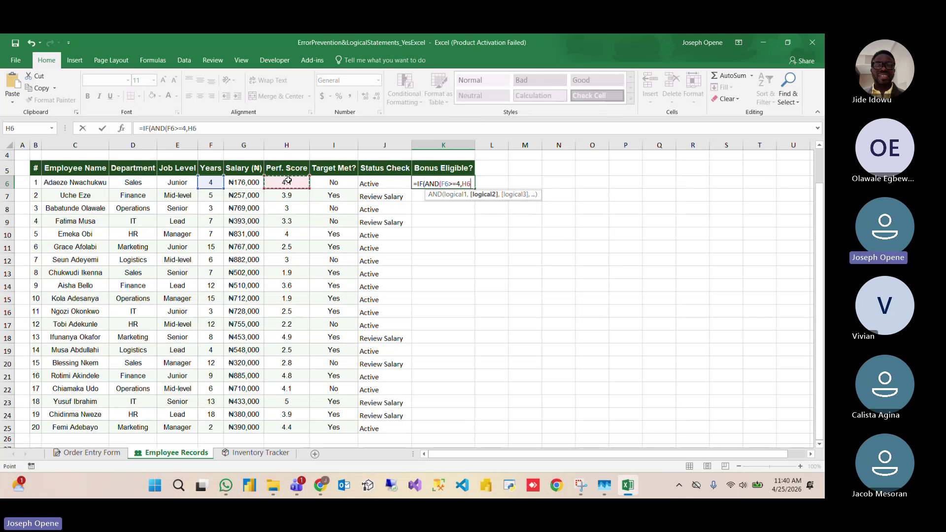
text(>=3.5),)
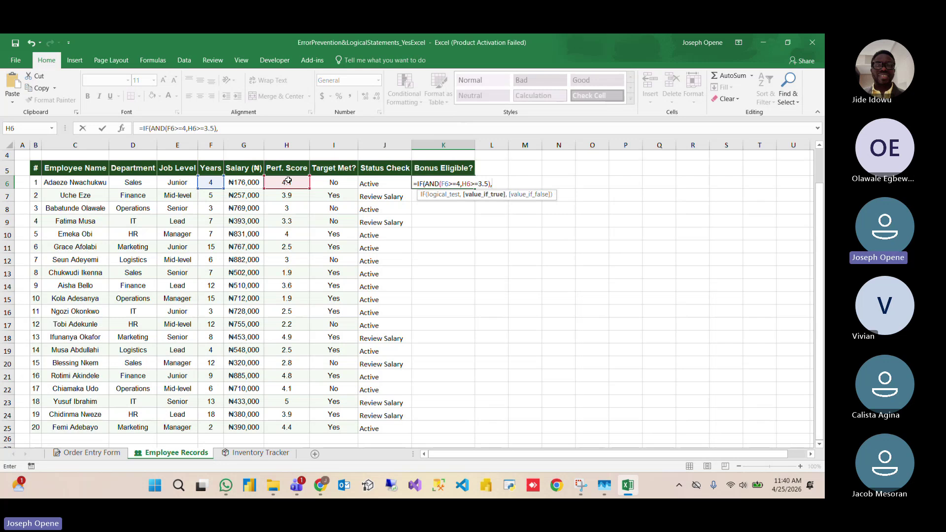
Step: Complete the K6 formula so it returns "Yes" when the test is met and "No" otherwise
text("Yes)
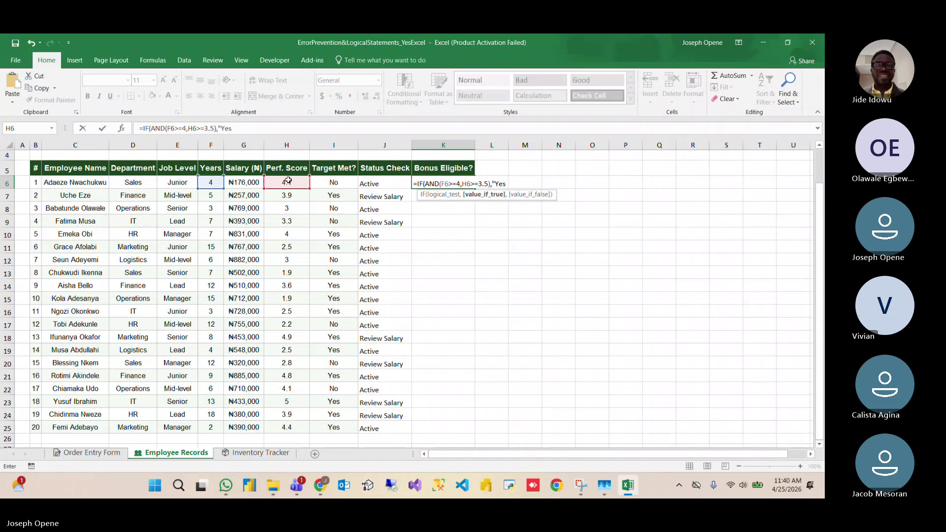
text(",")
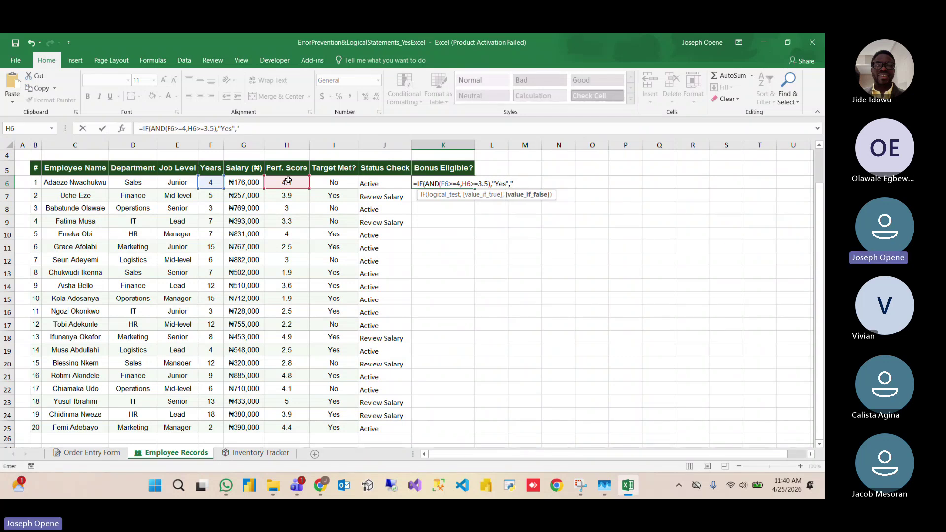
text(No")
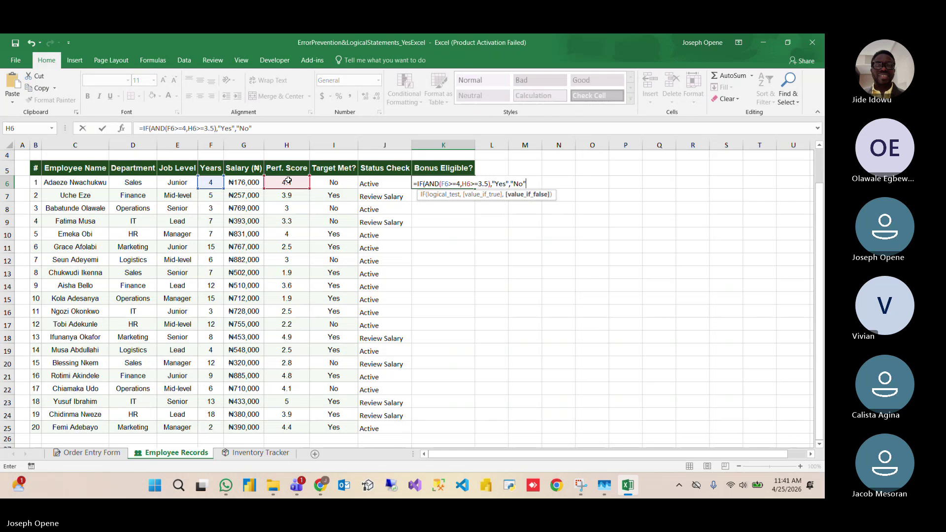
text())
key(Return)
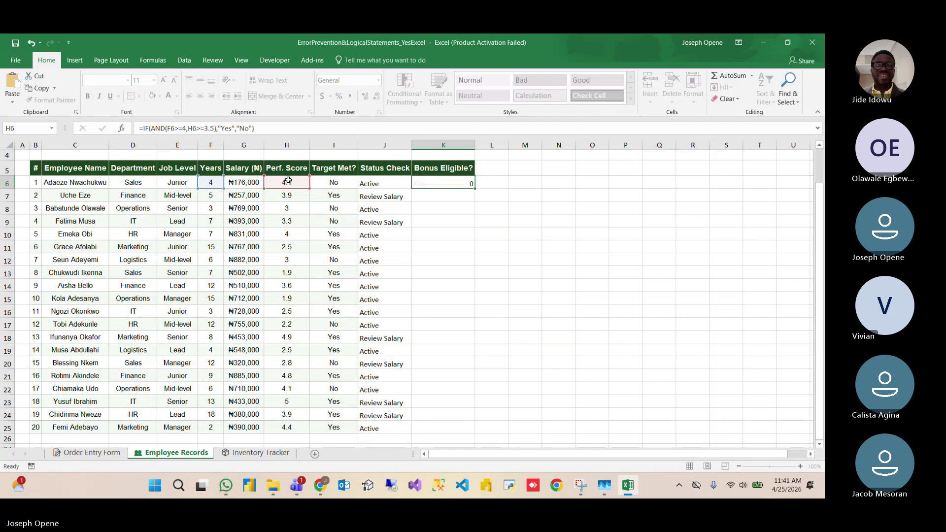
Step: Fill the Bonus Eligible? formula from K6 down through K25 and inspect the copied formula in K7
click(438, 187)
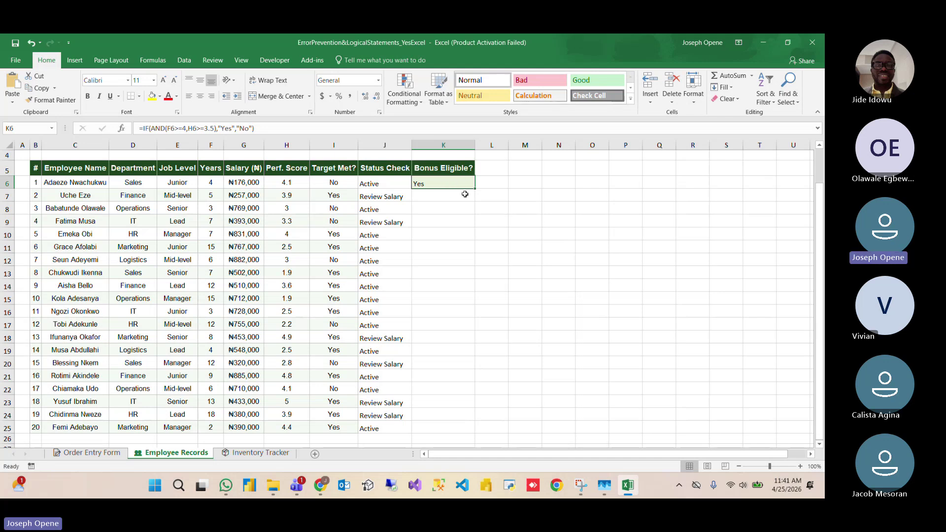
drag(475, 188, 447, 429)
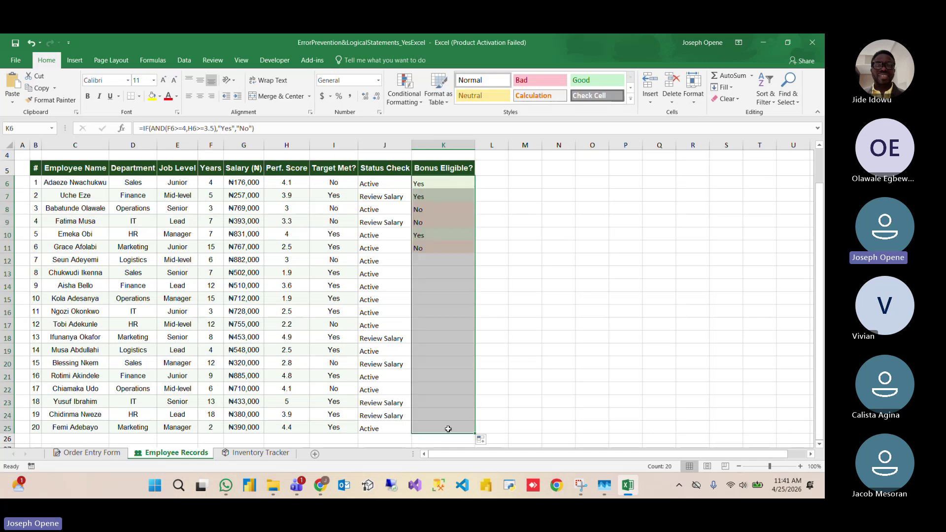
click(501, 371)
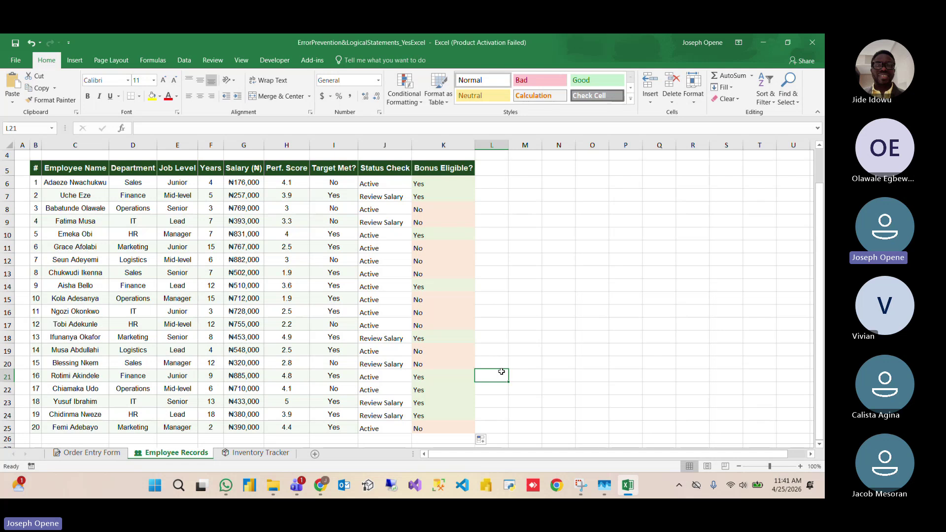
click(431, 190)
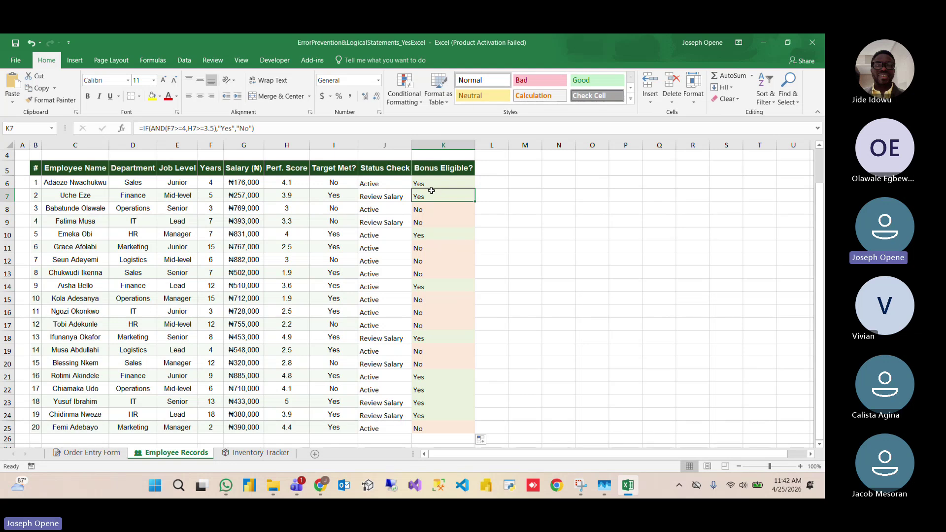
Step: On the Inventory Tracker sheet, start an IF formula in Stock Alert cell I6 that returns "OUT OF STOCK" when E6=0
click(272, 454)
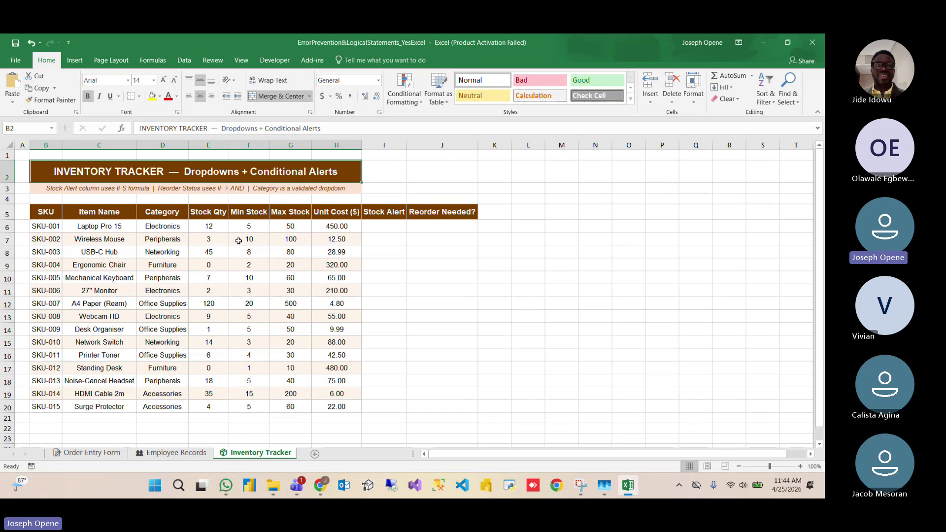
click(386, 223)
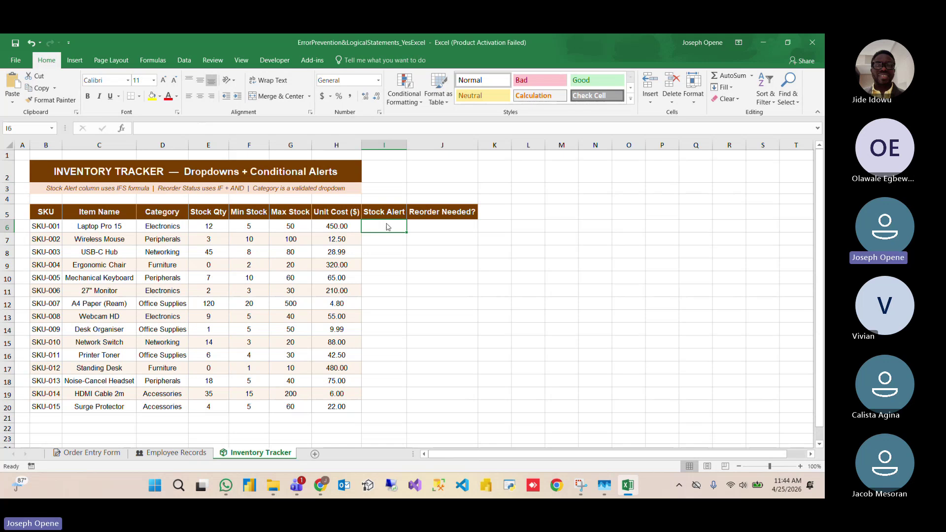
text(=)
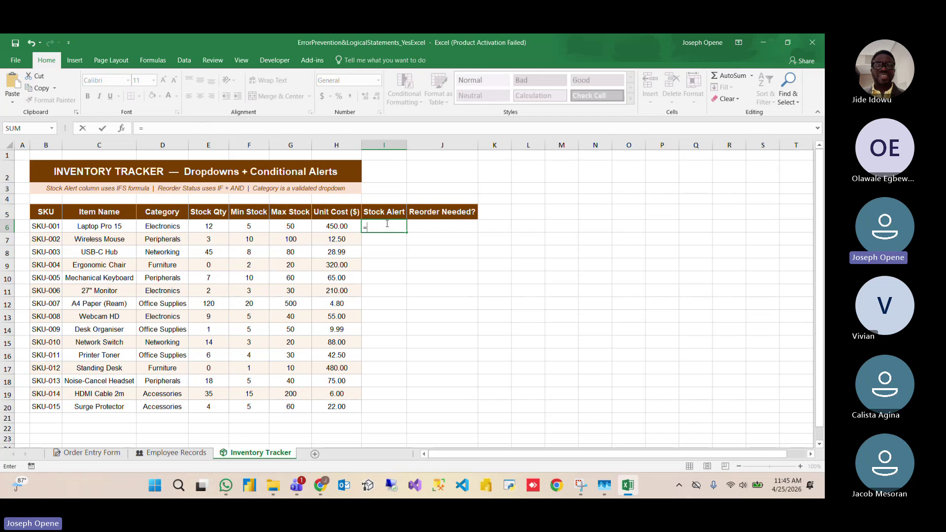
text(IF)
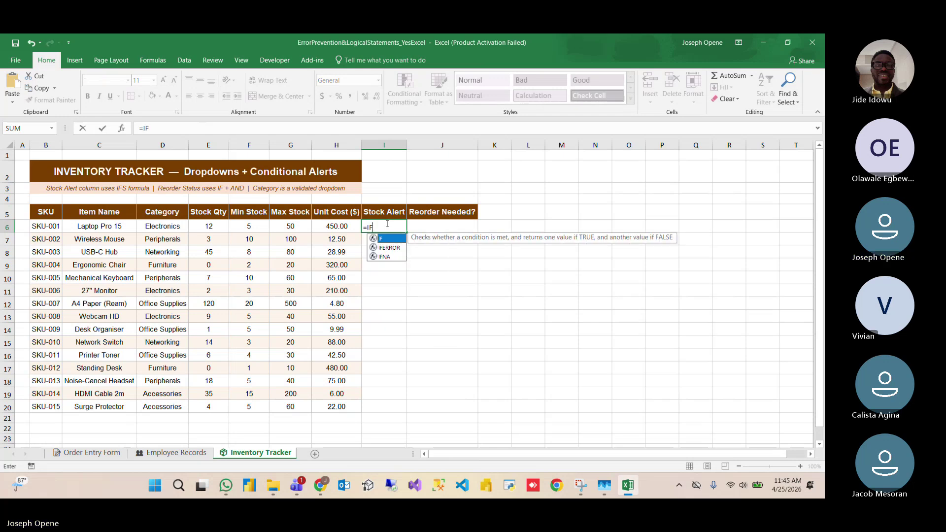
double_click(390, 239)
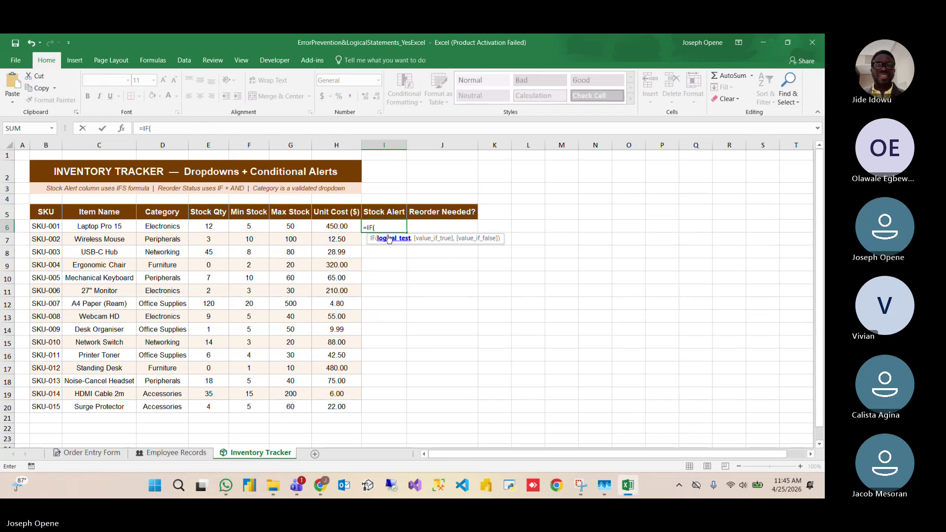
click(212, 225)
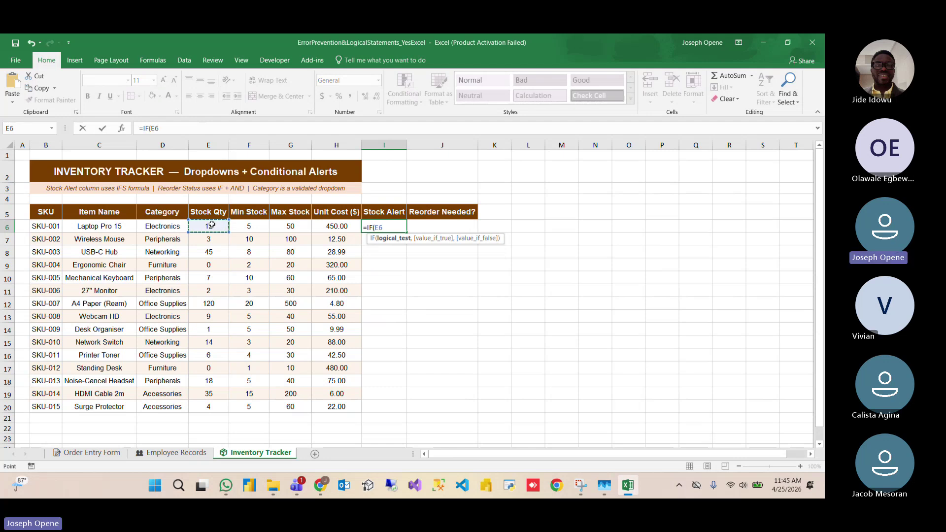
text(=0,)
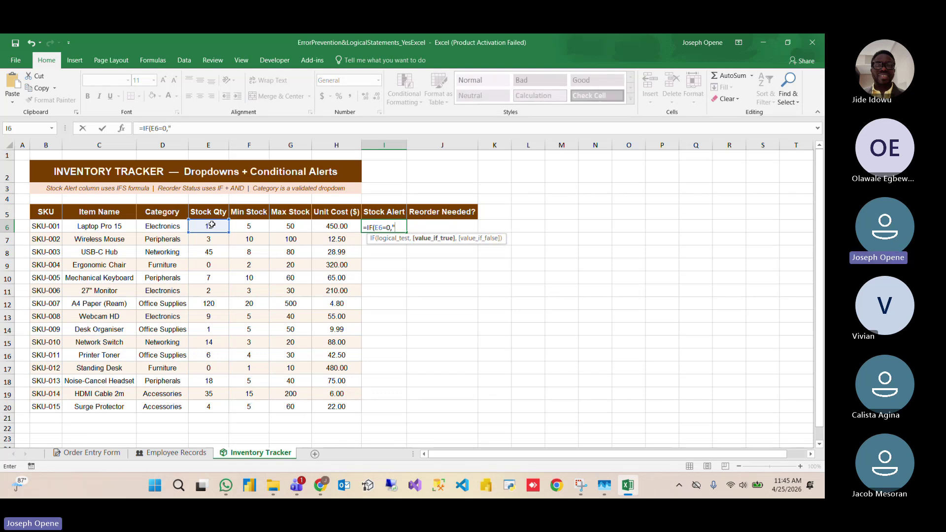
text("OUT )
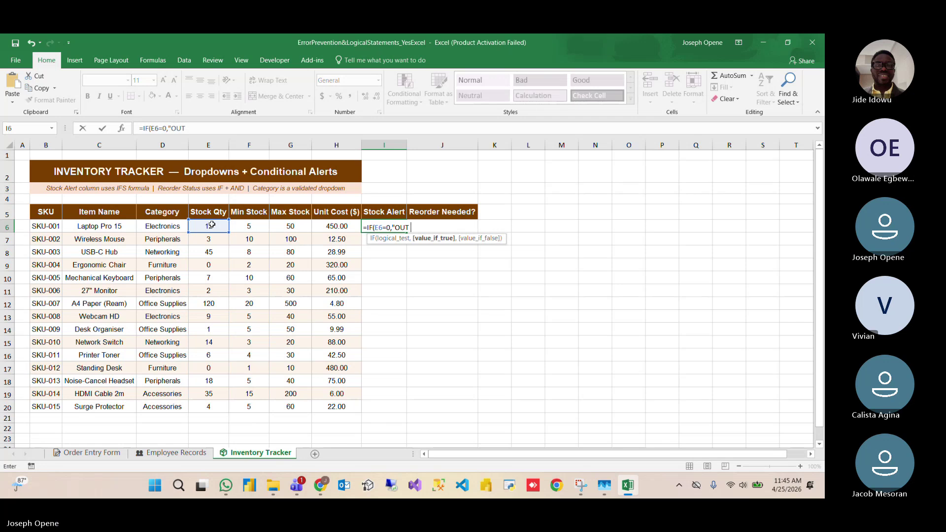
text(OF STO)
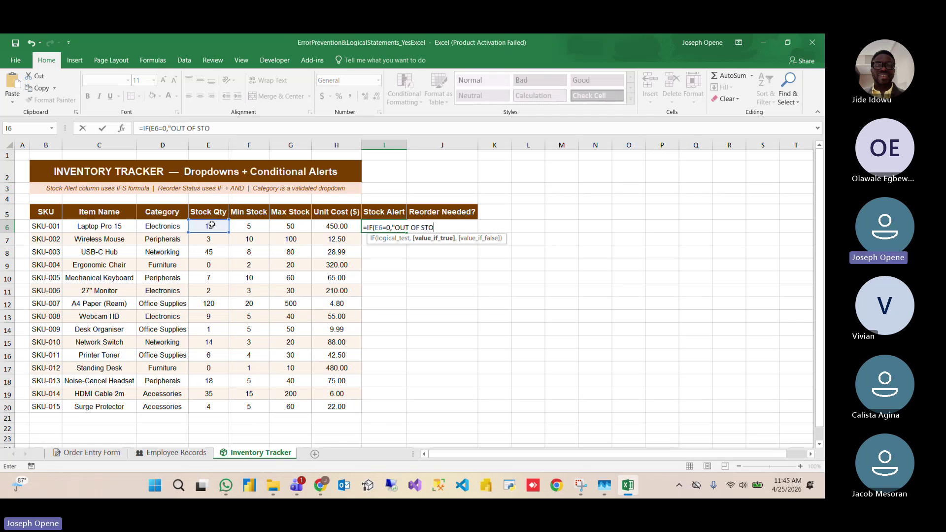
text(CK",)
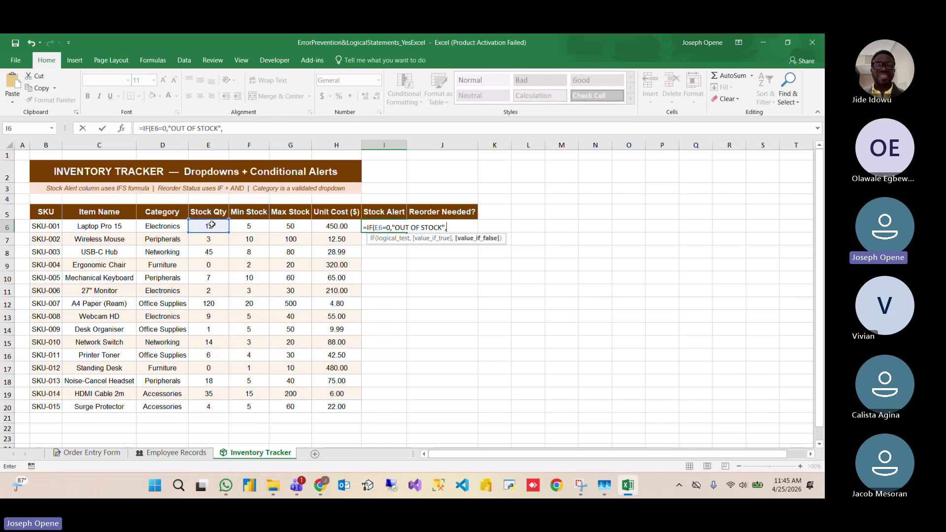
Step: Nest a second IF as the value-if-false argument of the I6 formula, with the test E6<F6
text( I)
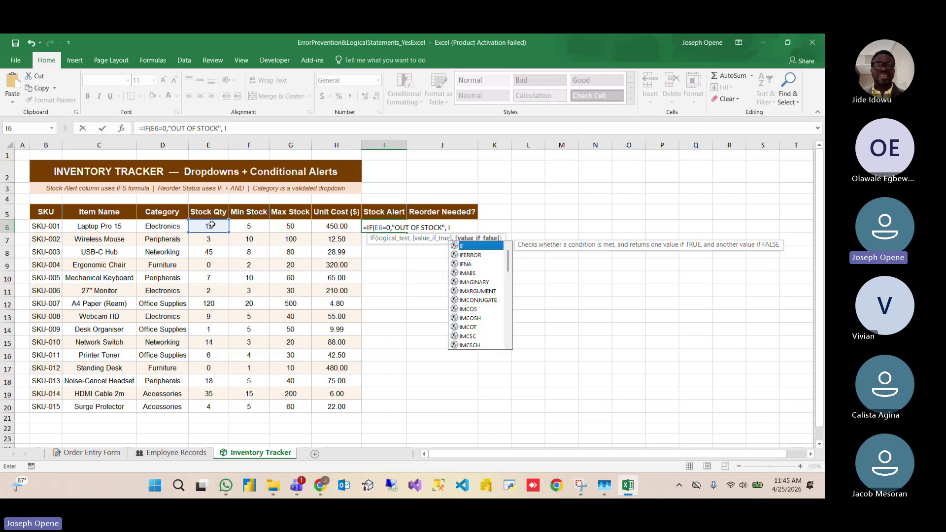
text(F)
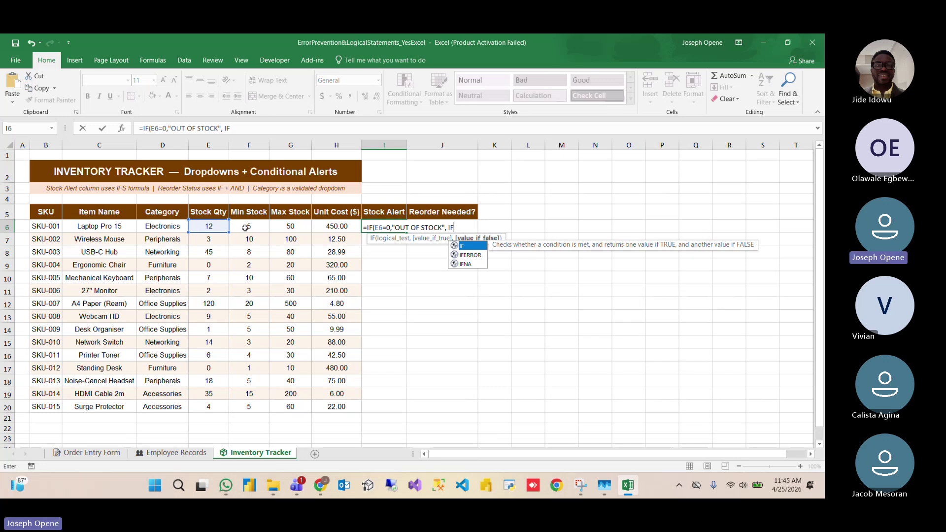
text(()
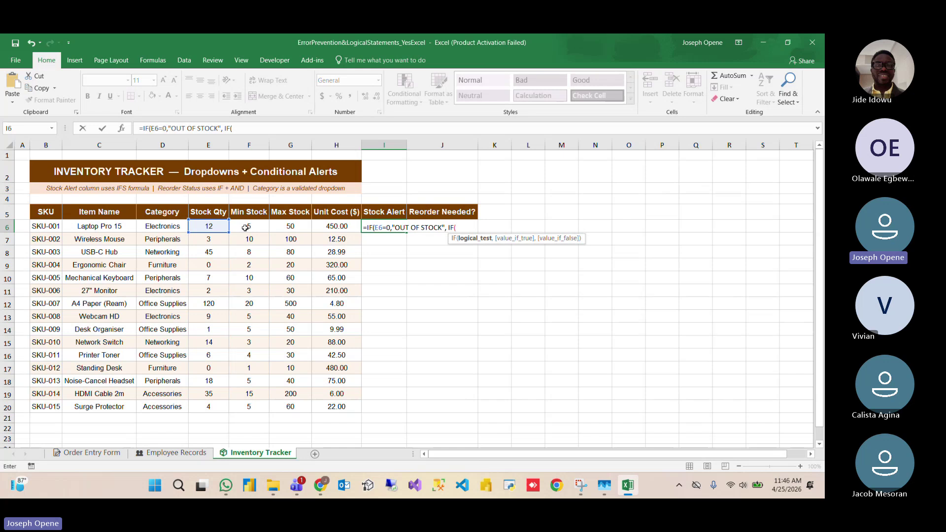
click(209, 225)
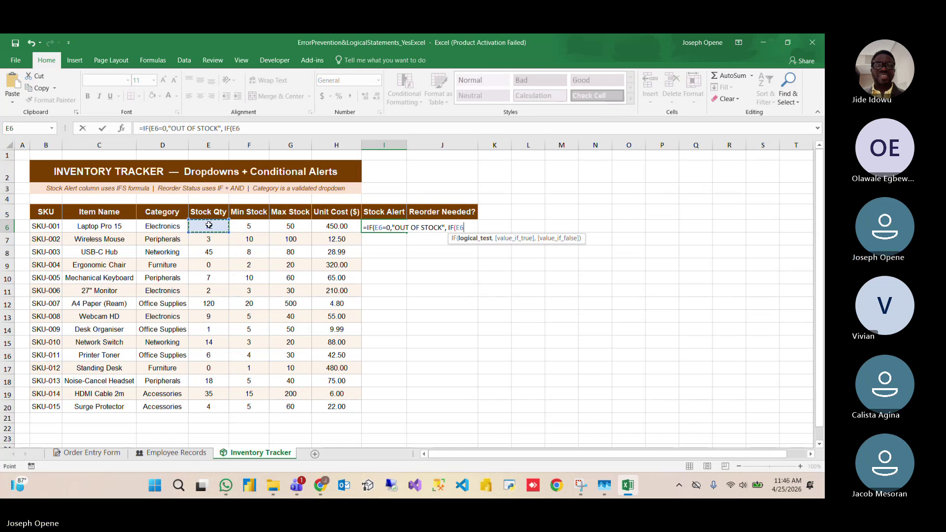
text(<)
click(242, 227)
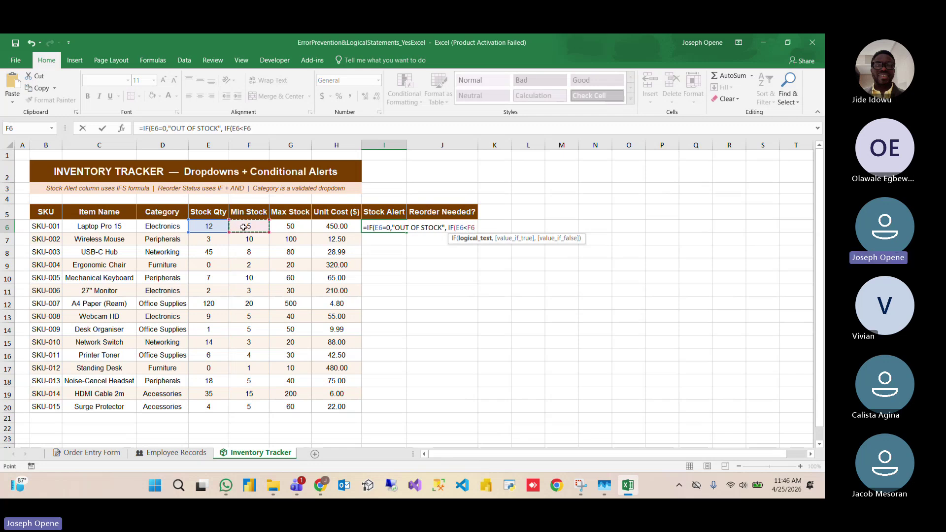
text(,)
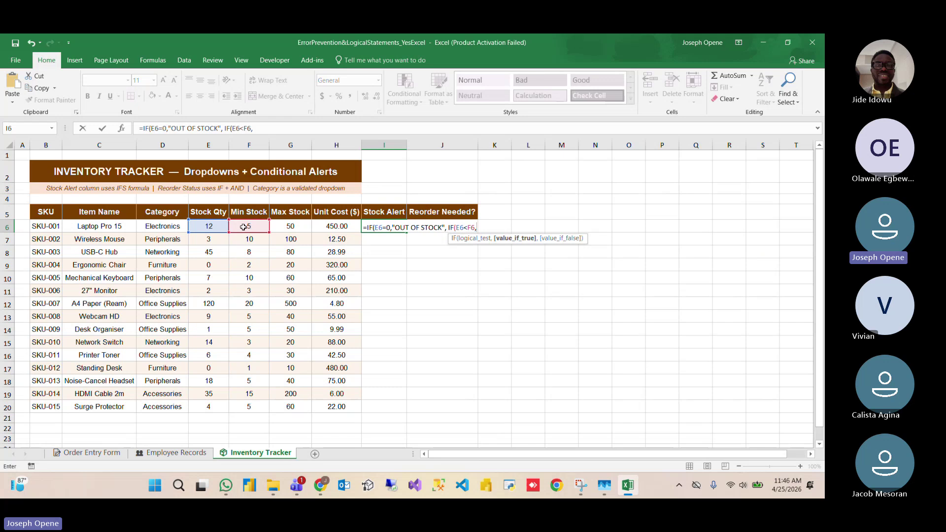
Step: Set the nested IF's value-if-true result in I6 to "LOW STOCKS"
text(")
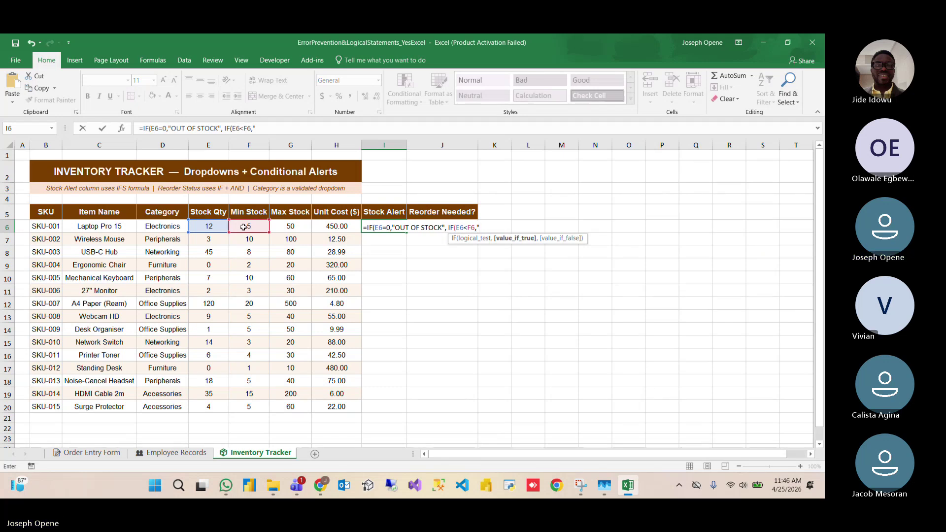
text(LOW ON )
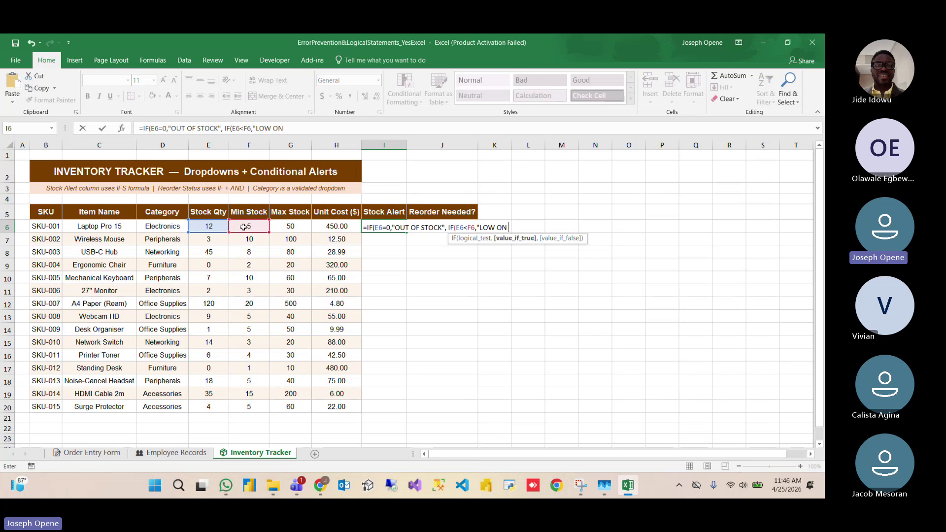
text(S)
key(BackSpace)
key(BackSpace)
key(BackSpace)
key(BackSpace)
text(STOCKS)
text(',)
key(BackSpace)
key(BackSpace)
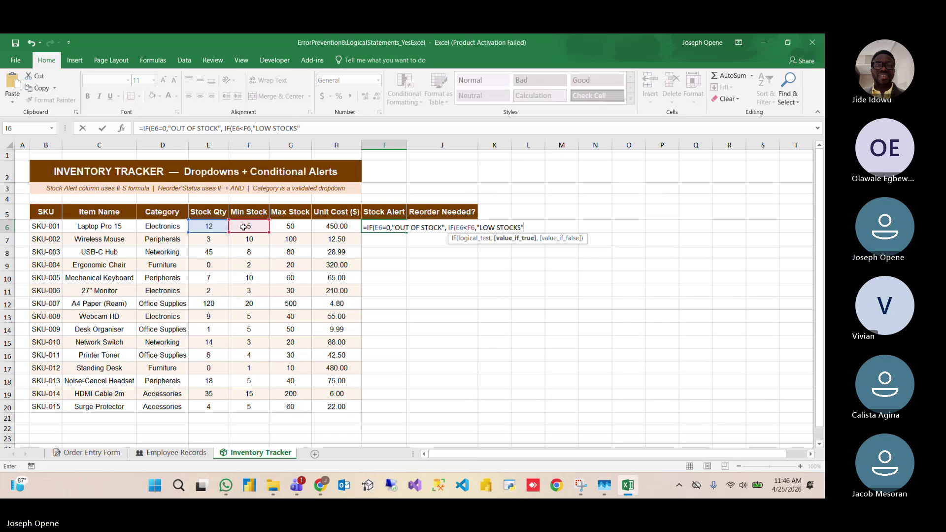
Step: Set the nested IF's value-if-false result to "OK" and enter the formula, accepting the suggested correction
text(","OK")
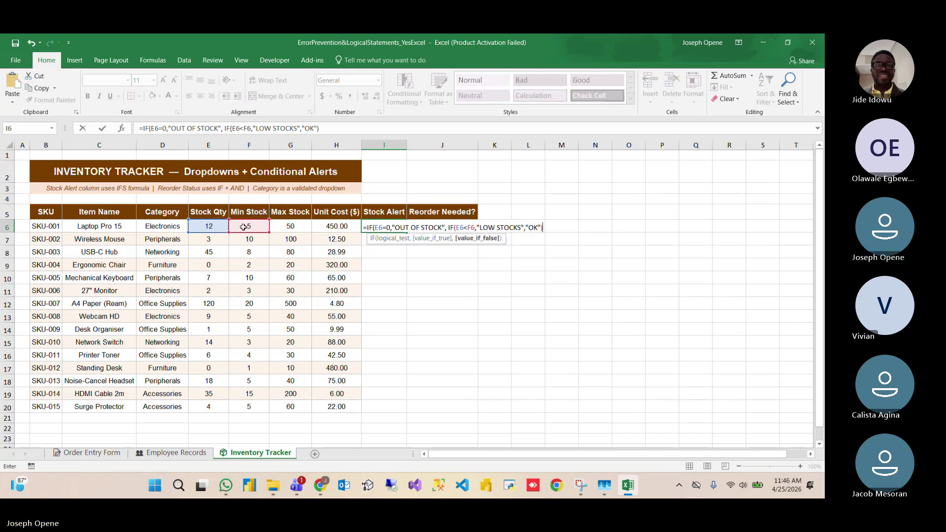
key(Return)
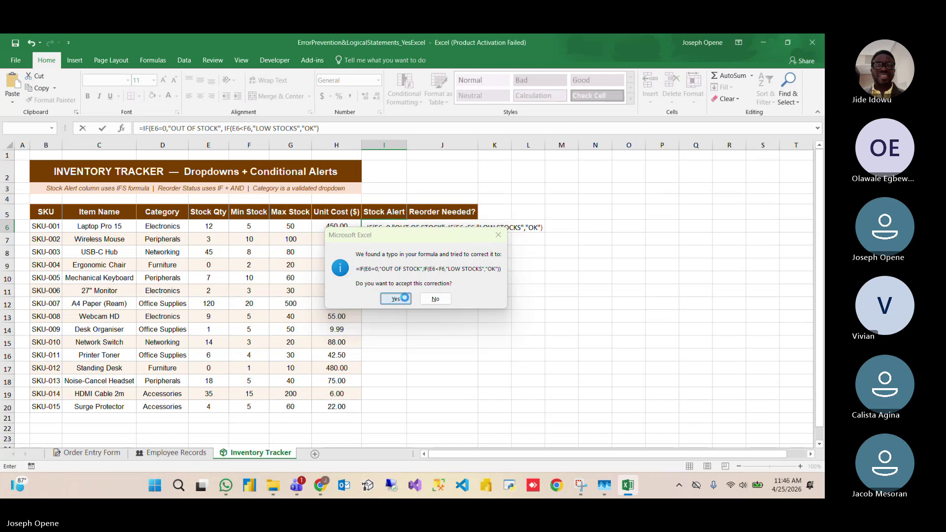
click(393, 299)
Step: Edit the I6 formula to add a space after OK and open the emoji picker there
click(395, 226)
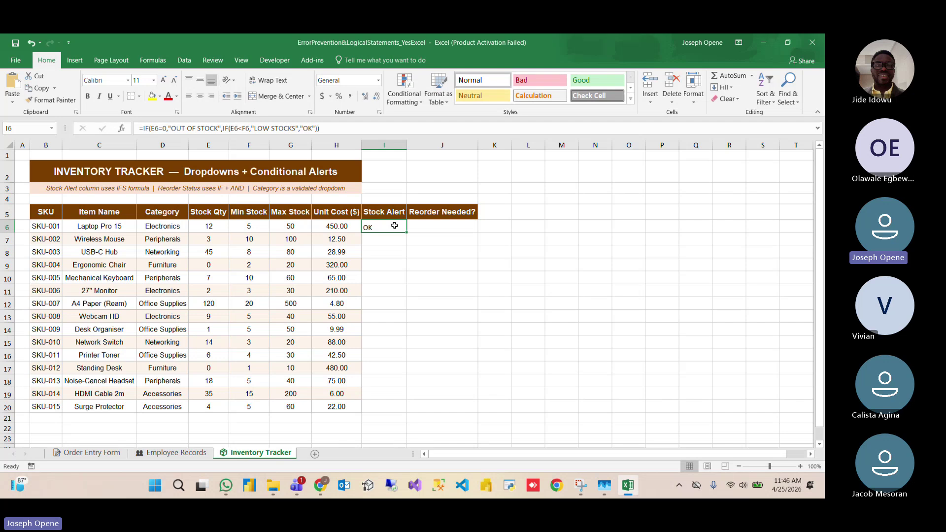
double_click(387, 227)
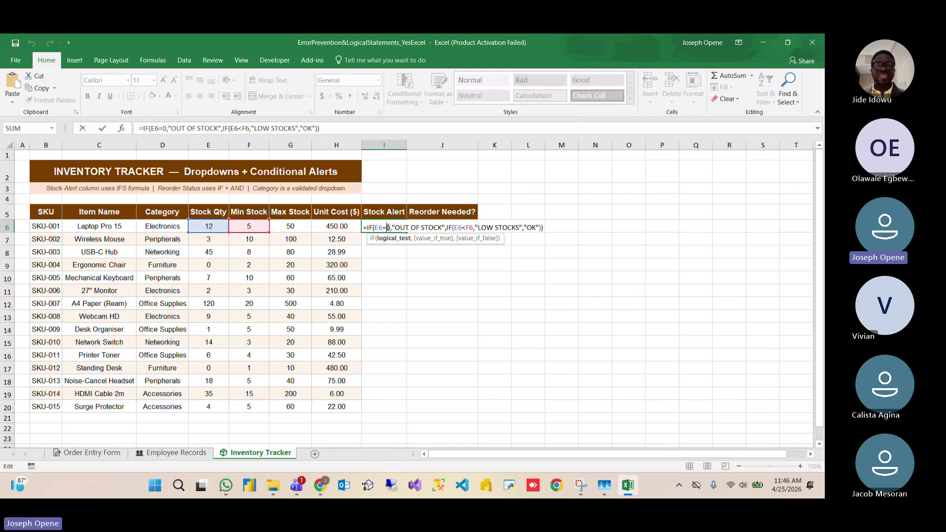
click(536, 227)
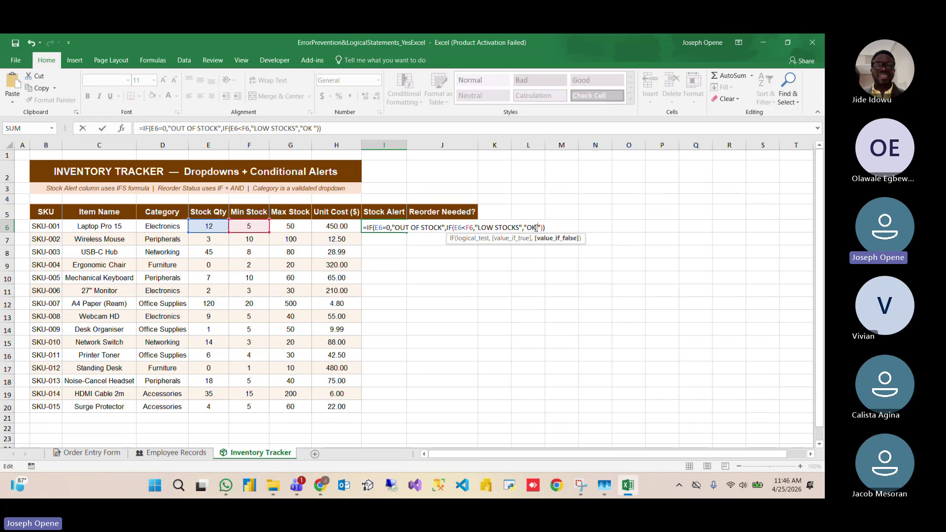
key(super+period)
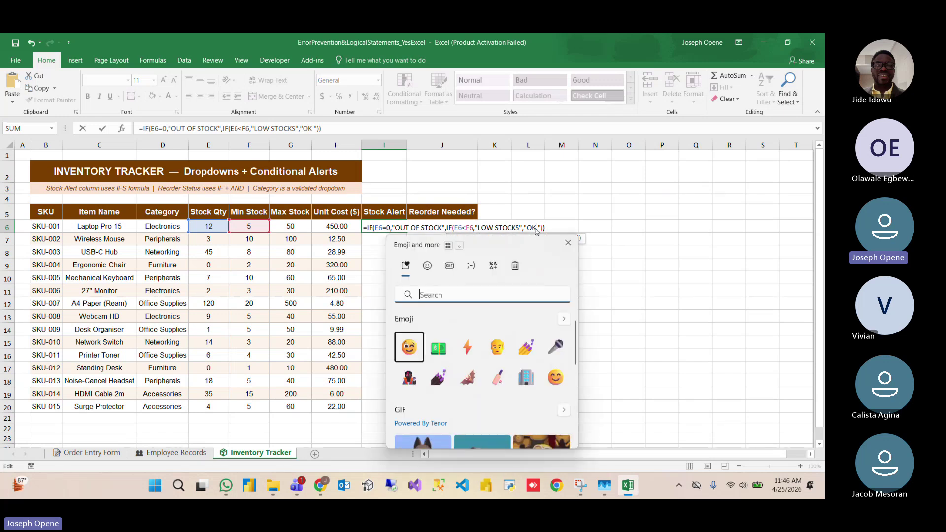
text(PO)
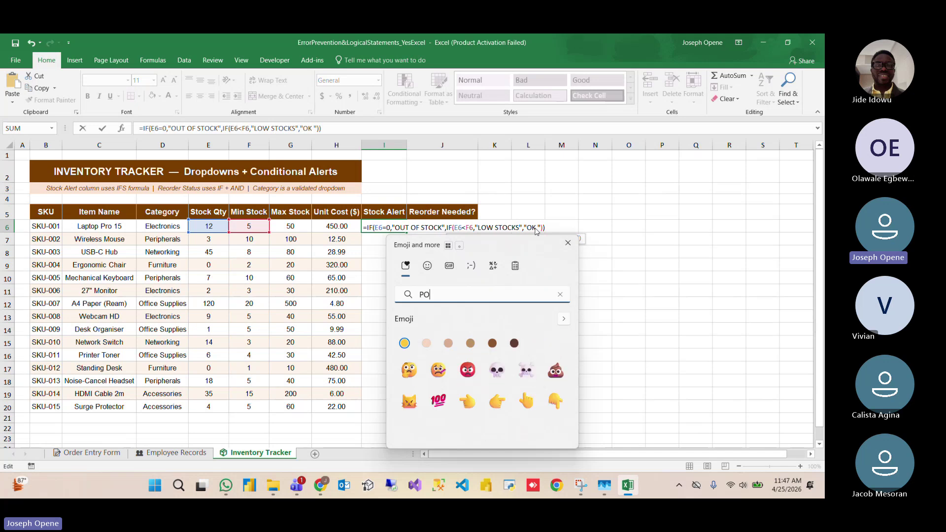
text(INT)
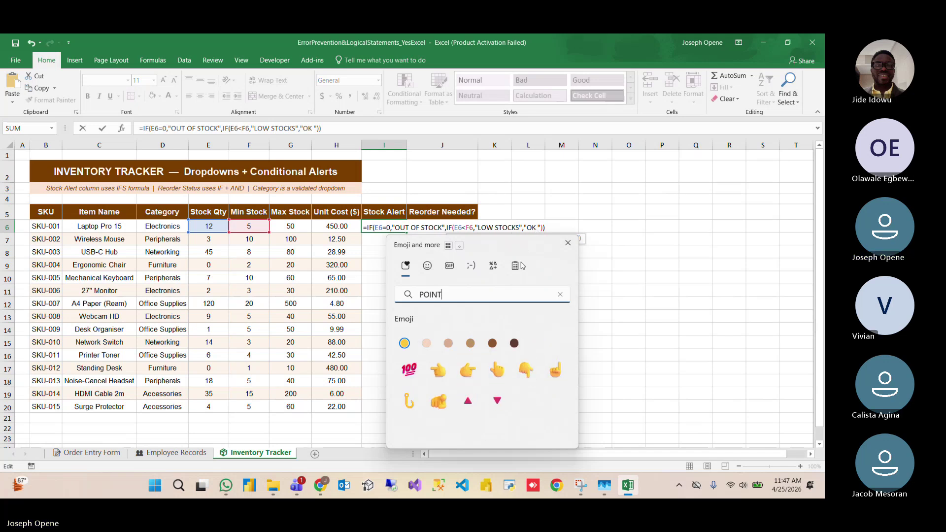
key(BackSpace)
key(BackSpace)
key(BackSpace)
key(BackSpace)
key(BackSpace)
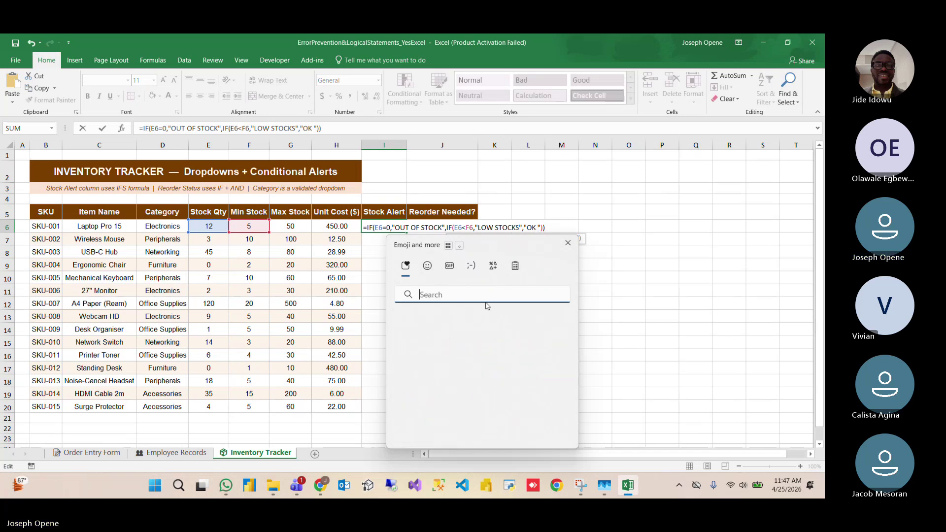
Step: Find the plain check mark emoji with "CHEC", insert it after OK, and commit the I6 formula
text(CHEC)
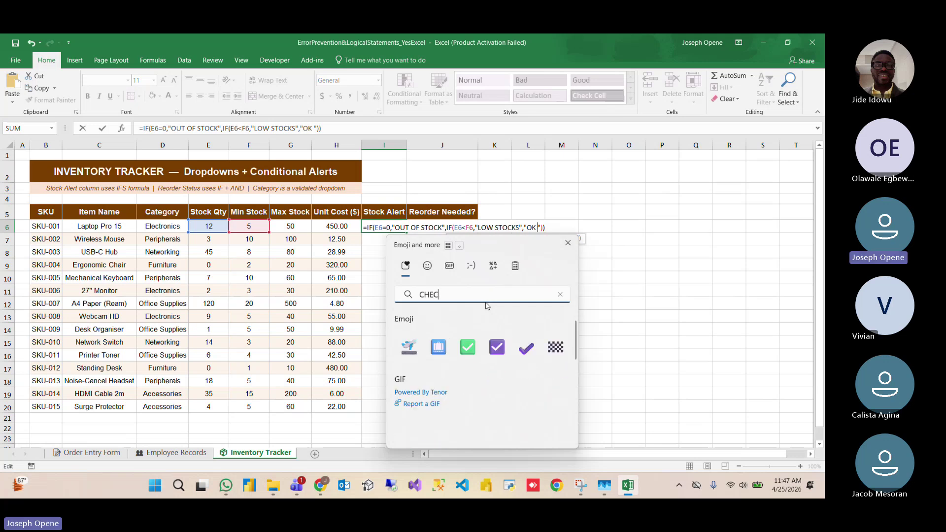
click(527, 348)
click(566, 240)
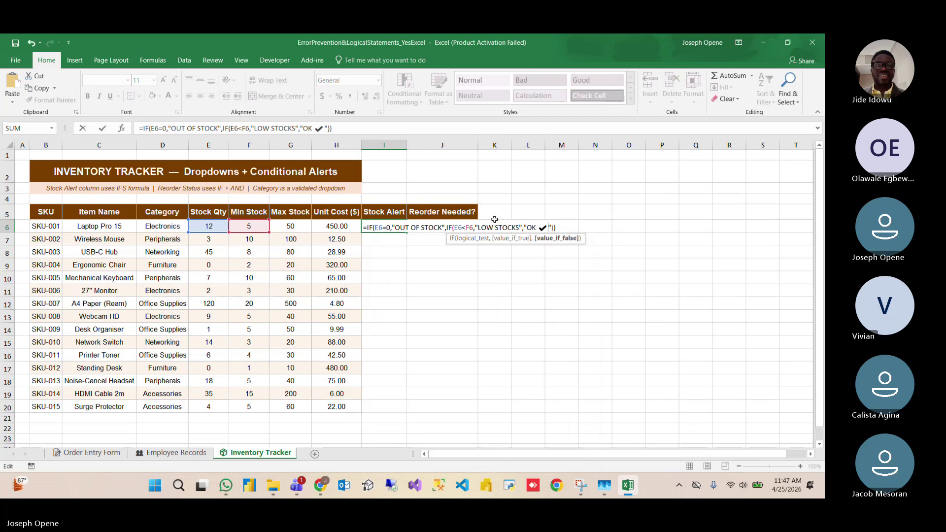
key(ctrl+Return)
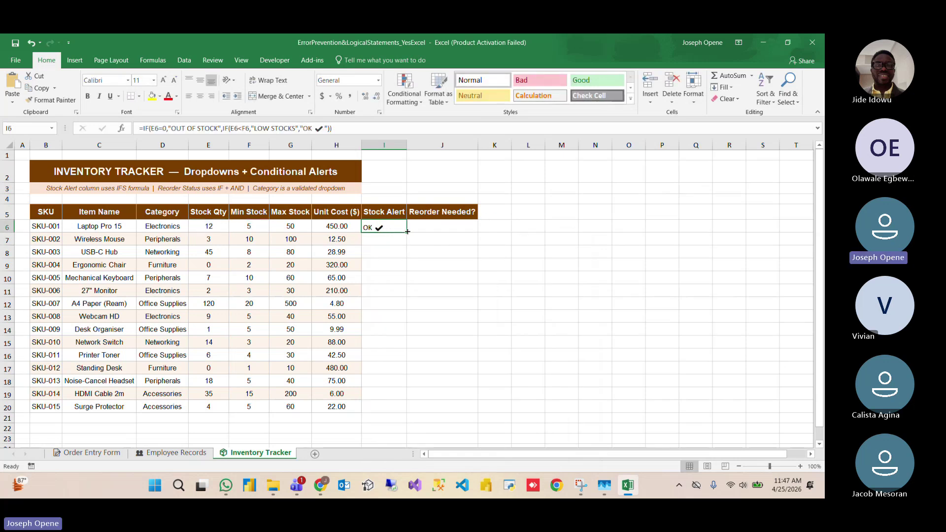
Step: Fill the Stock Alert formula from I6 down through I20 and fit column I's width to its contents
drag(407, 233, 391, 408)
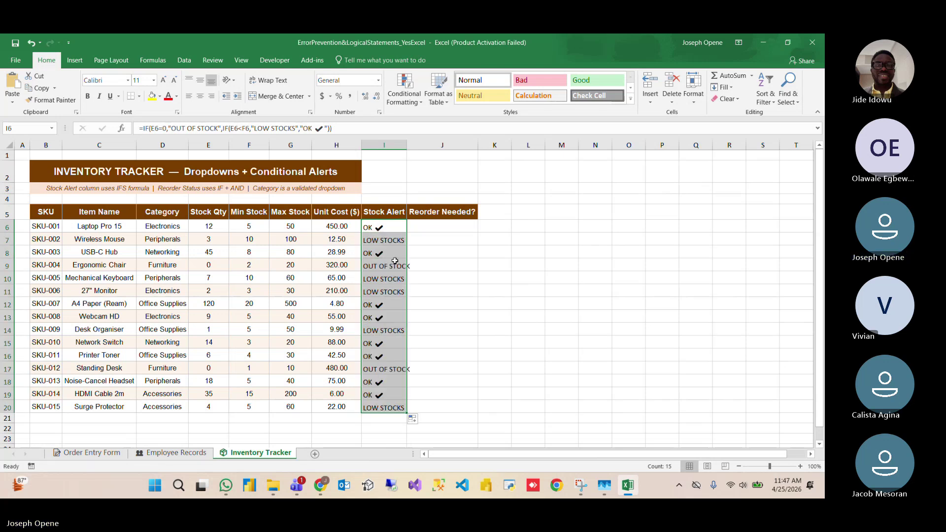
double_click(407, 146)
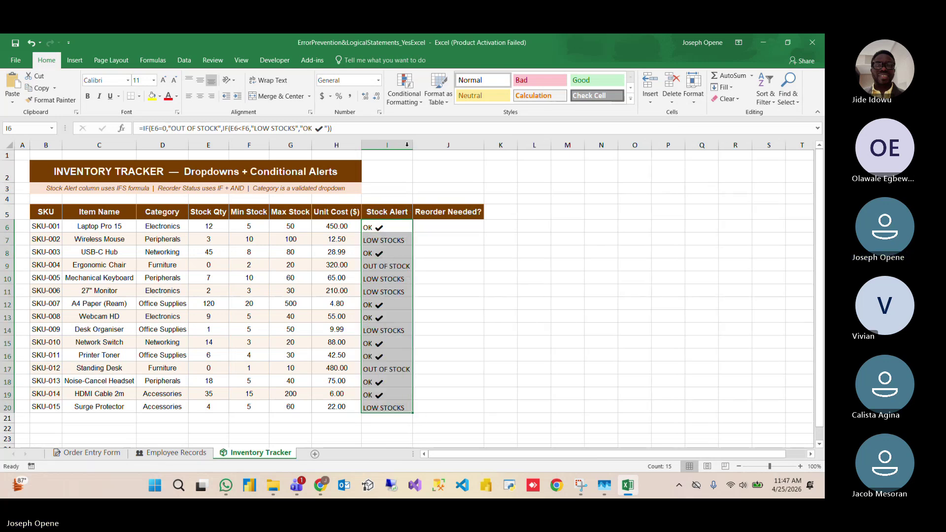
click(379, 239)
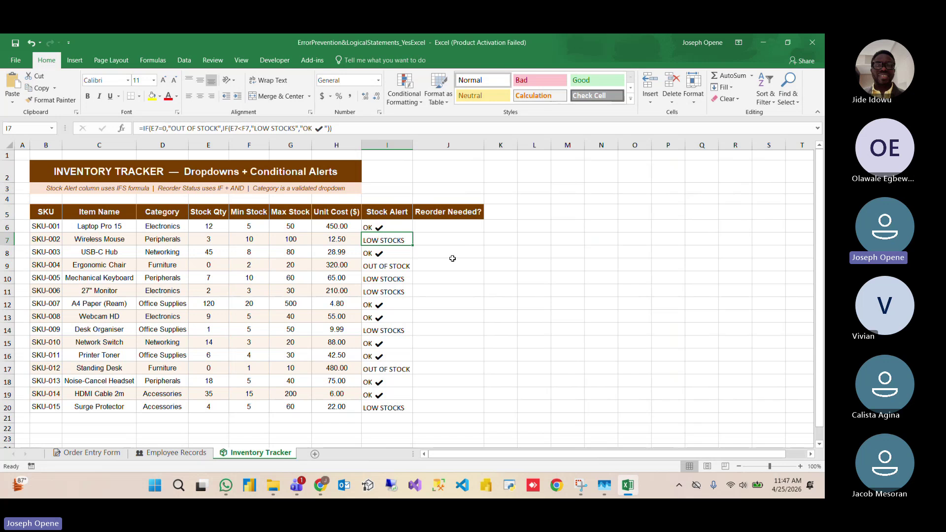
click(379, 227)
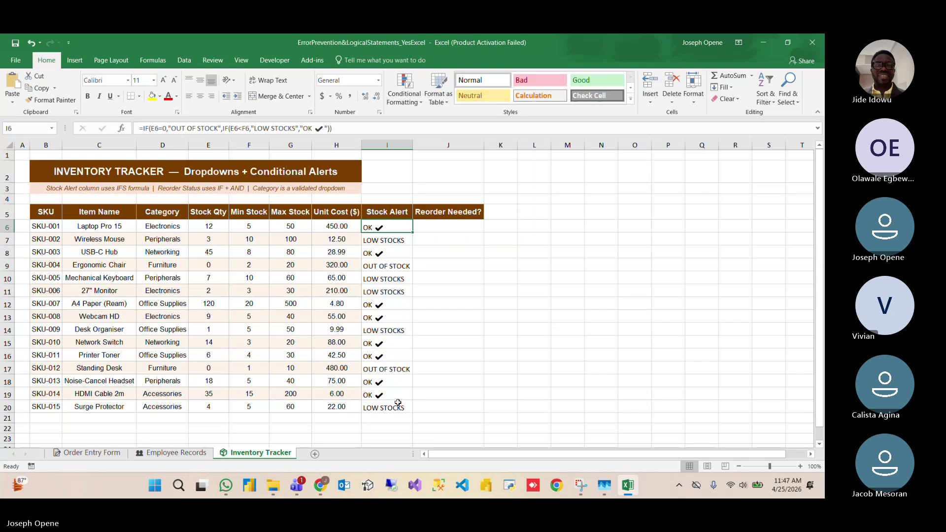
click(385, 267)
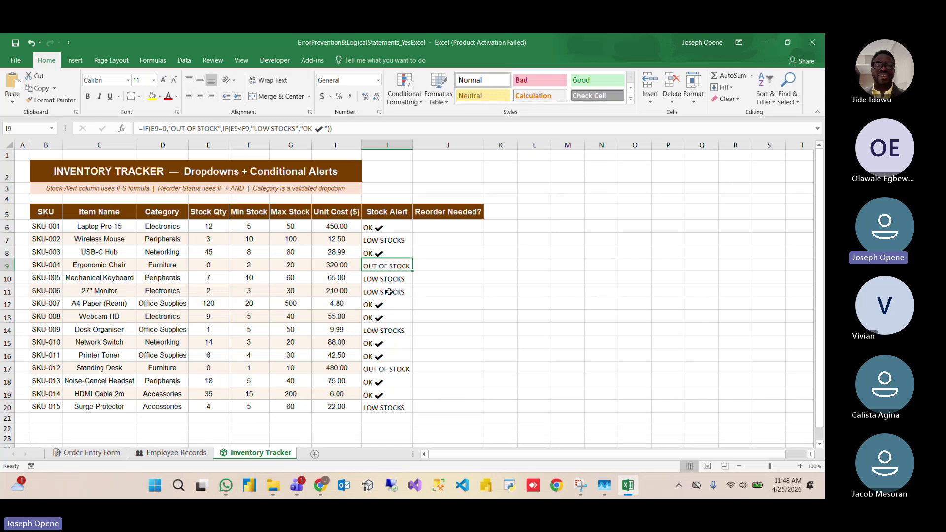
Step: Start an IF formula in J6 under Reorder Needed? with the logical test E6-F6<10
click(445, 227)
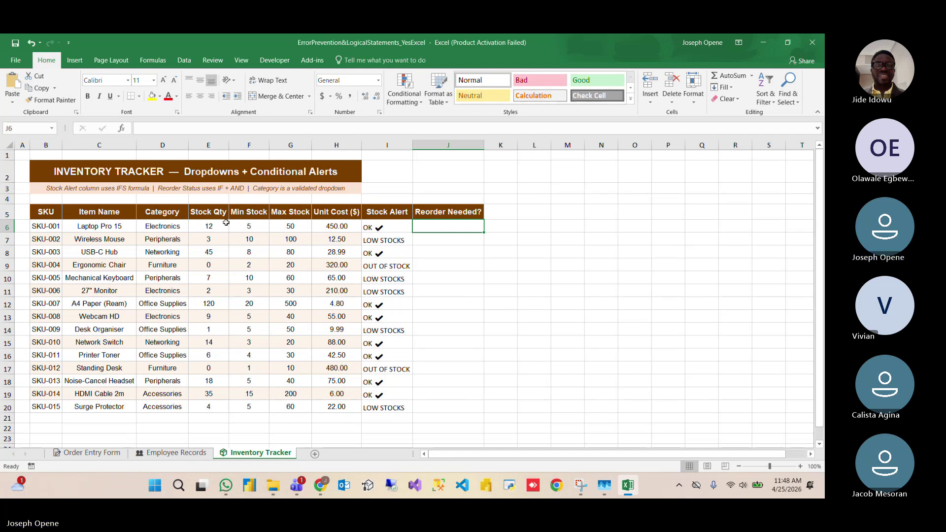
click(211, 226)
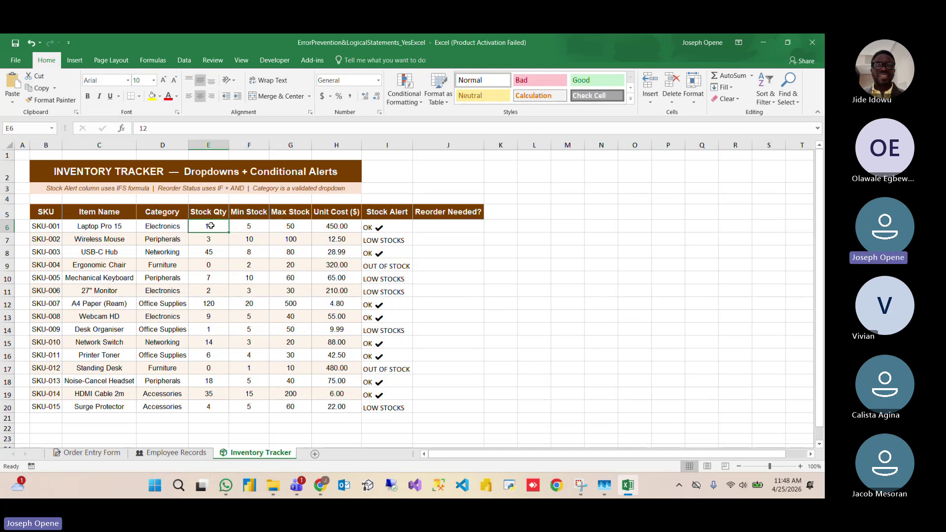
click(251, 229)
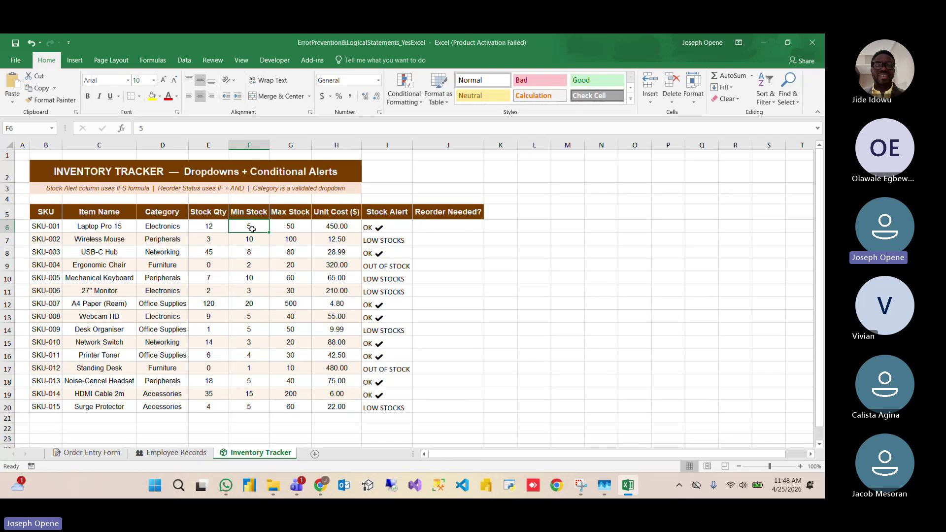
click(429, 228)
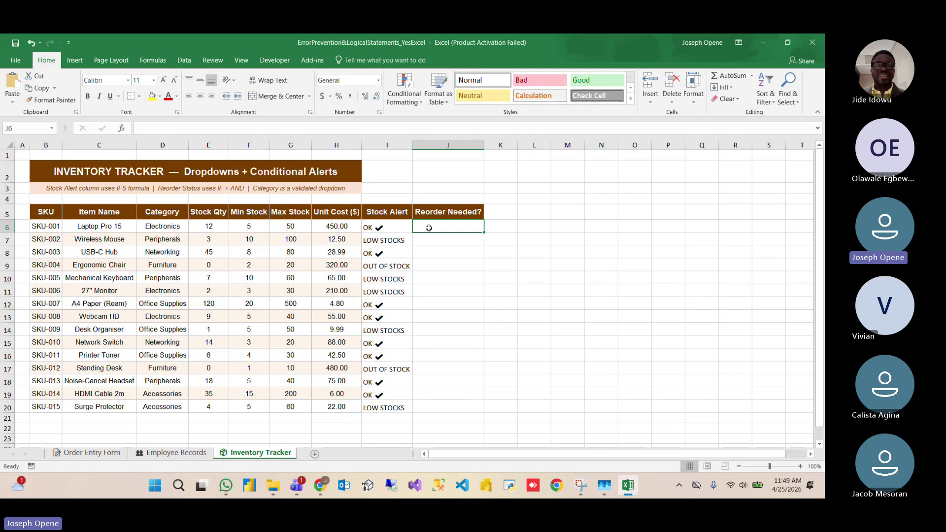
text(=IF)
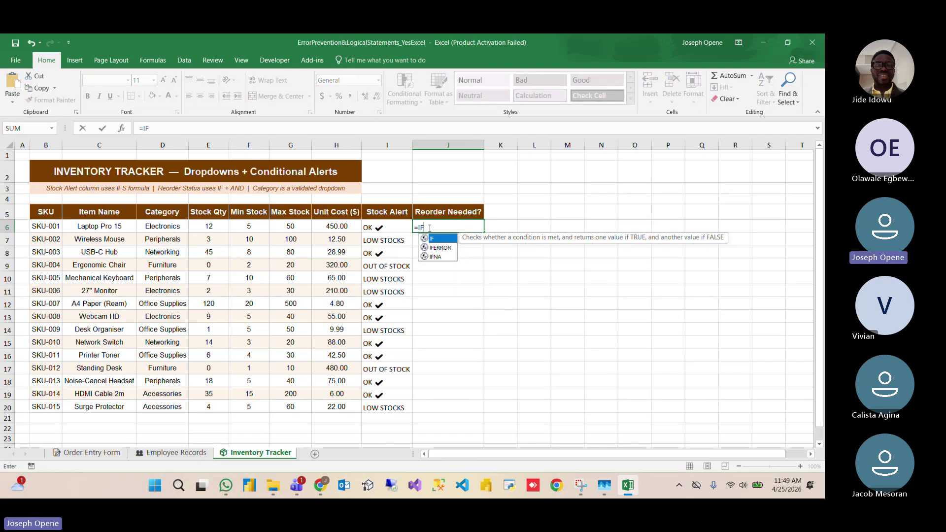
double_click(436, 240)
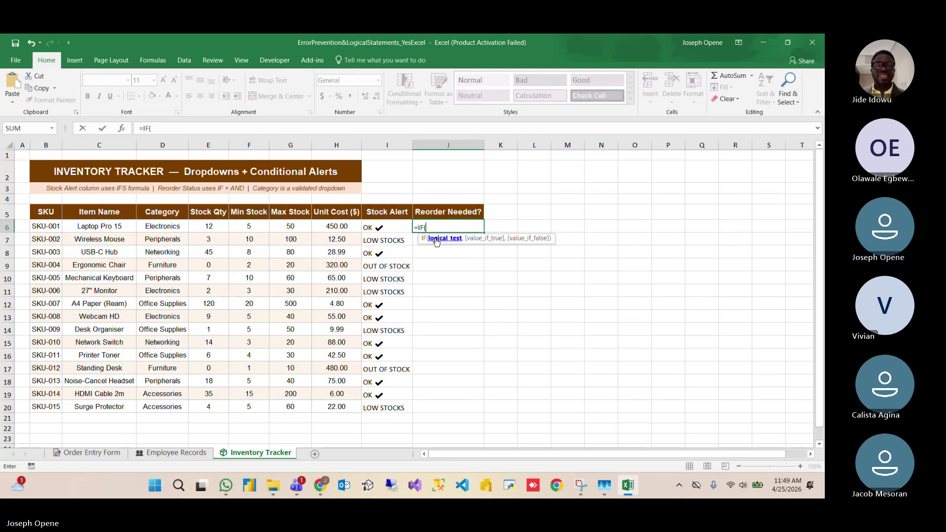
click(218, 227)
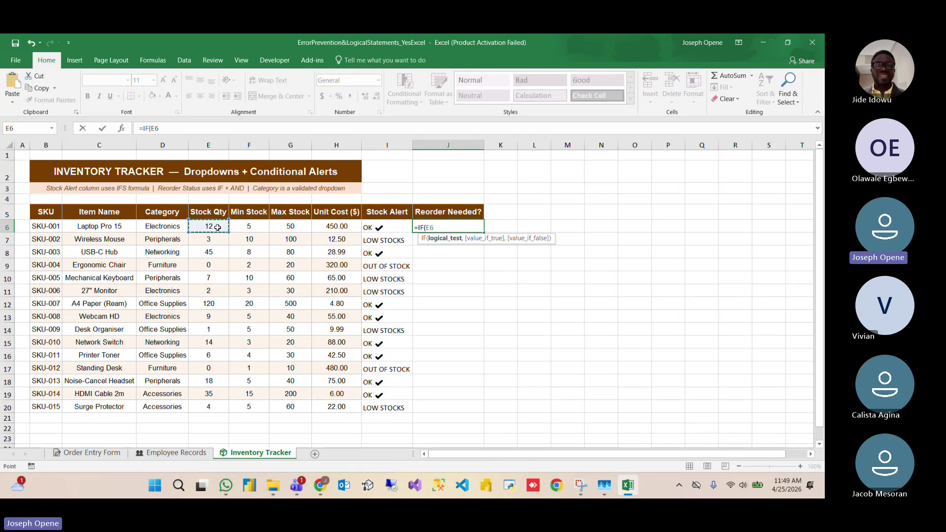
text(-)
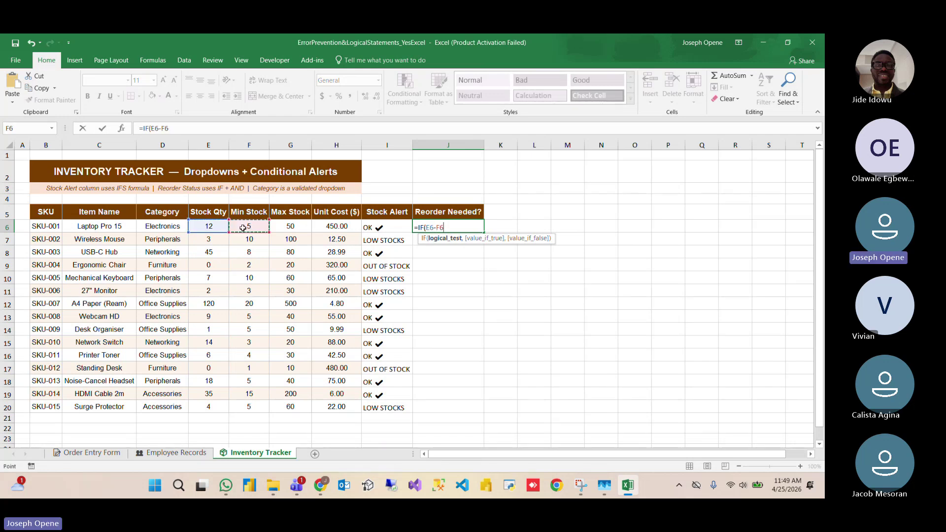
click(241, 228)
text(<10)
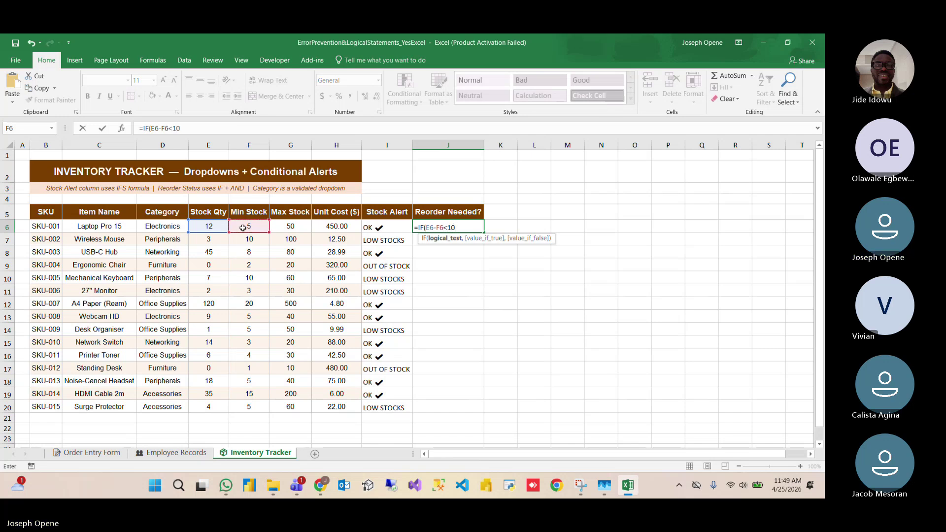
Step: Set the J6 formula's value-if-true result to "Reorder Needed" and its value-if-false result to "No Action", closing the bracket
text(,")
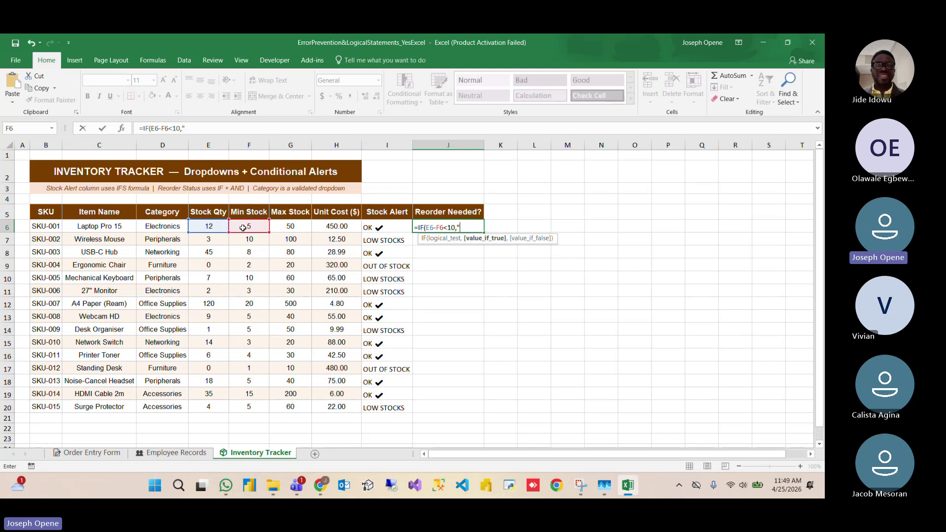
text(Reorder Needed",)
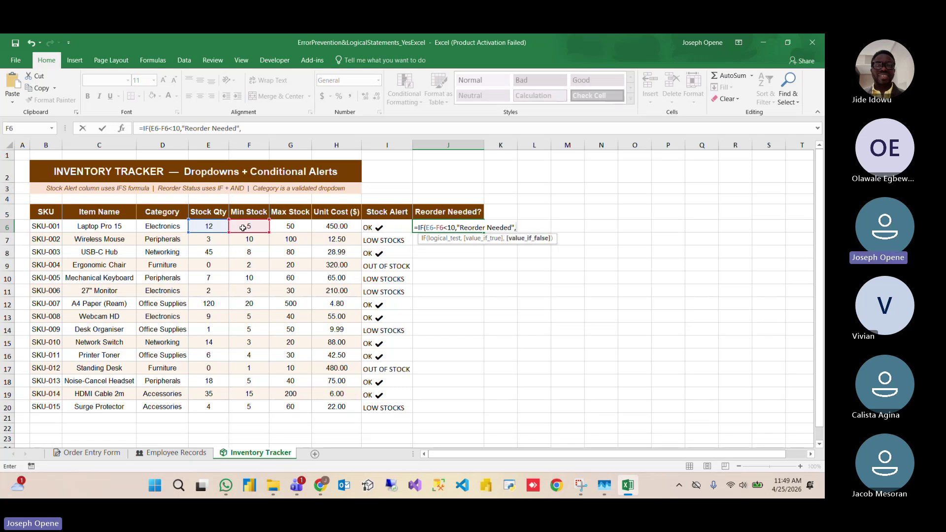
text("No Action"))
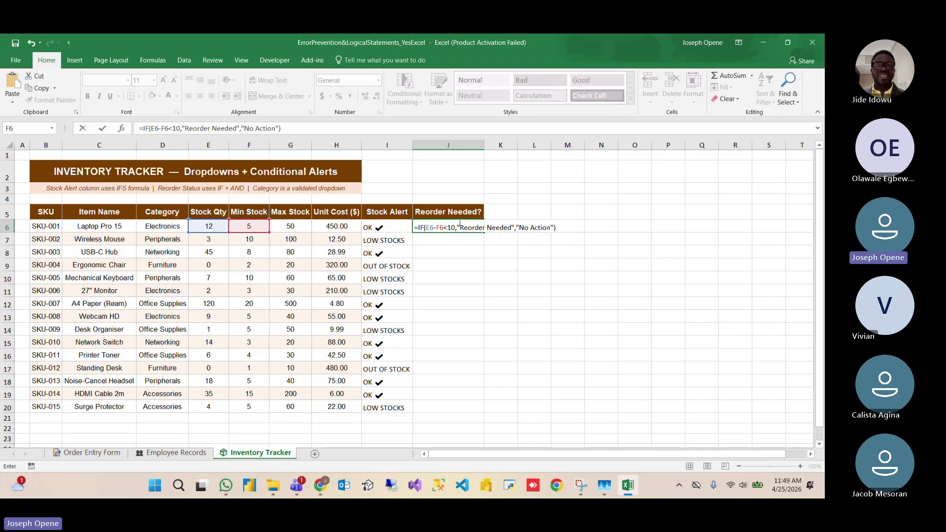
Step: Find the lightning bolt emoji and insert it before Reorder Needed inside the J6 formula's value-if-true text
click(459, 227)
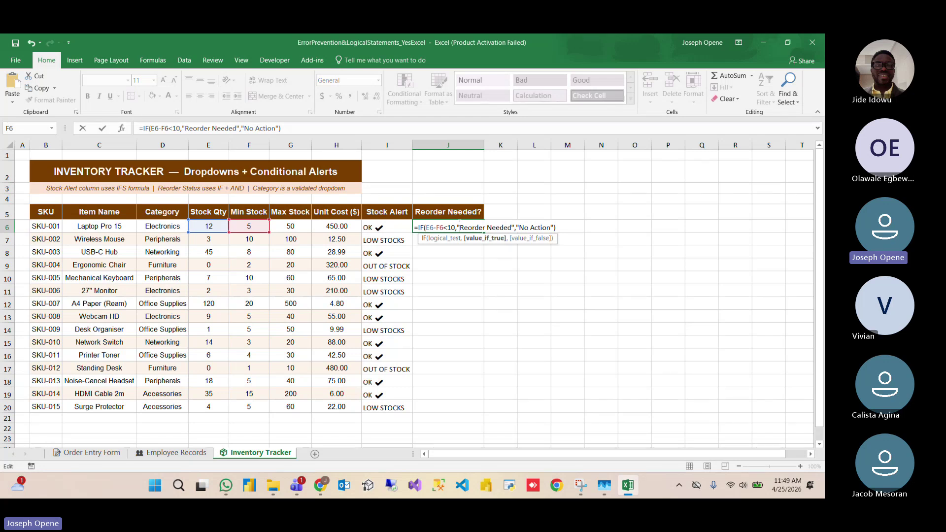
key(super+period)
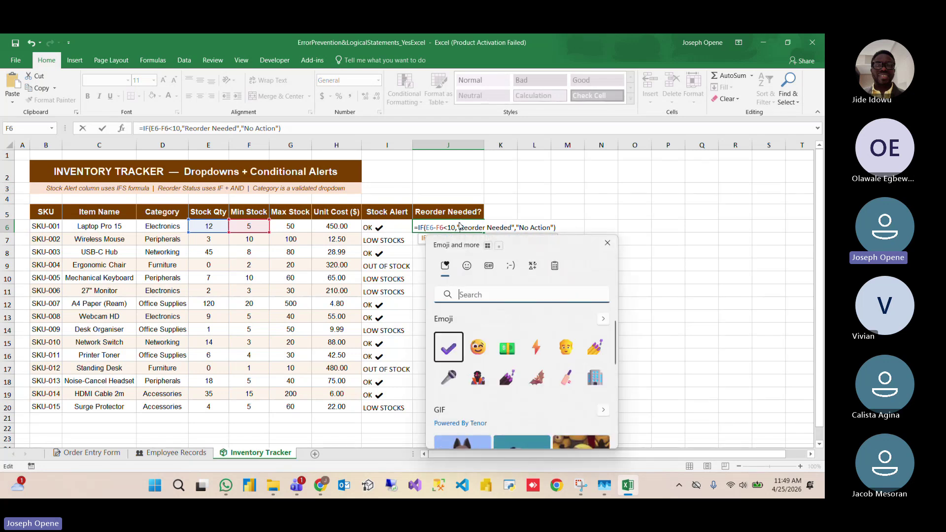
text(li)
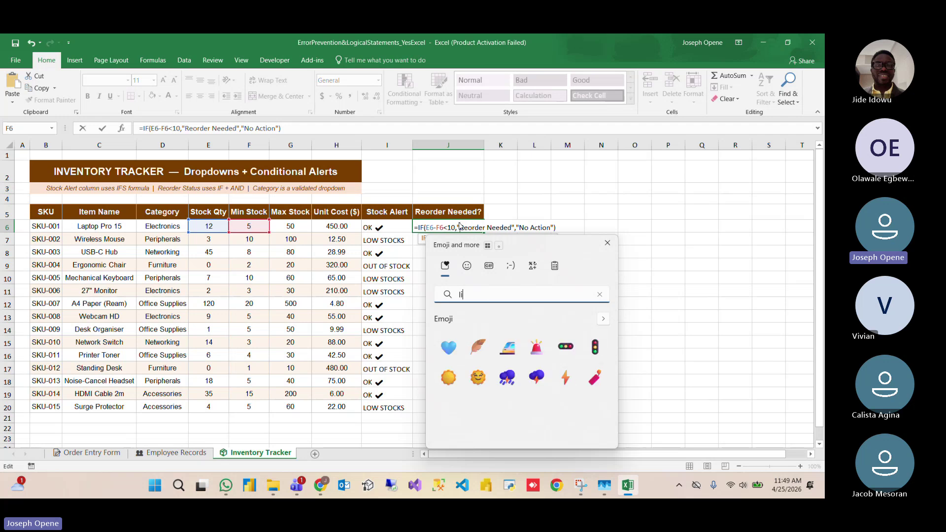
text(ghtnin)
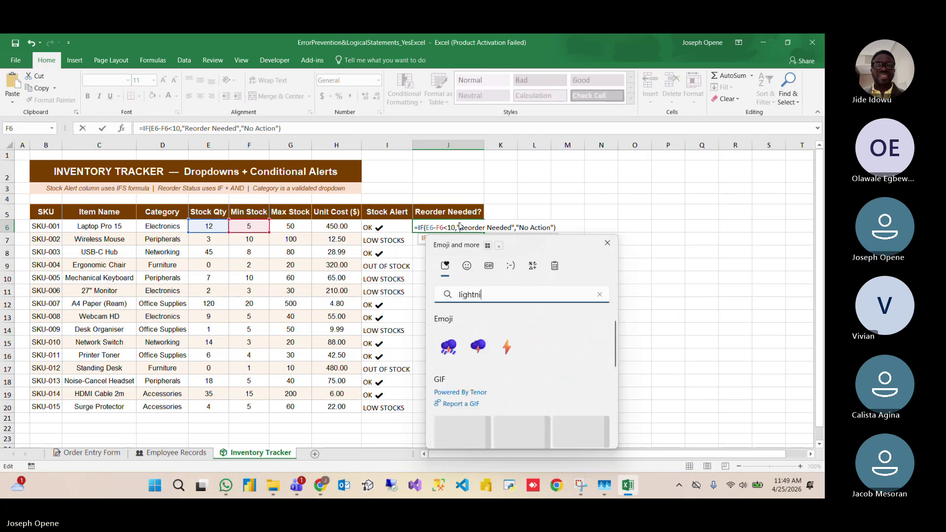
click(508, 347)
click(607, 242)
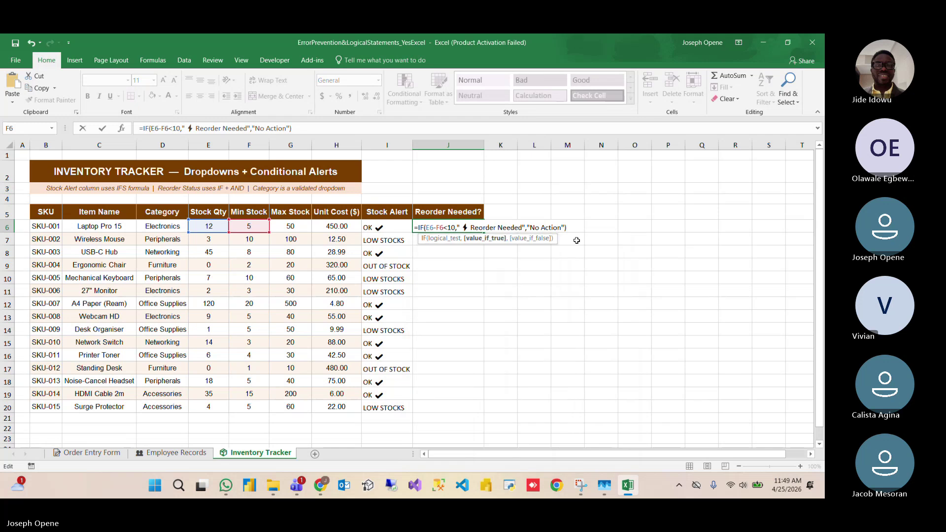
Step: Insert the recently used smiling face emoji after No Action in the J6 formula and commit the formula
click(560, 229)
key(super+period)
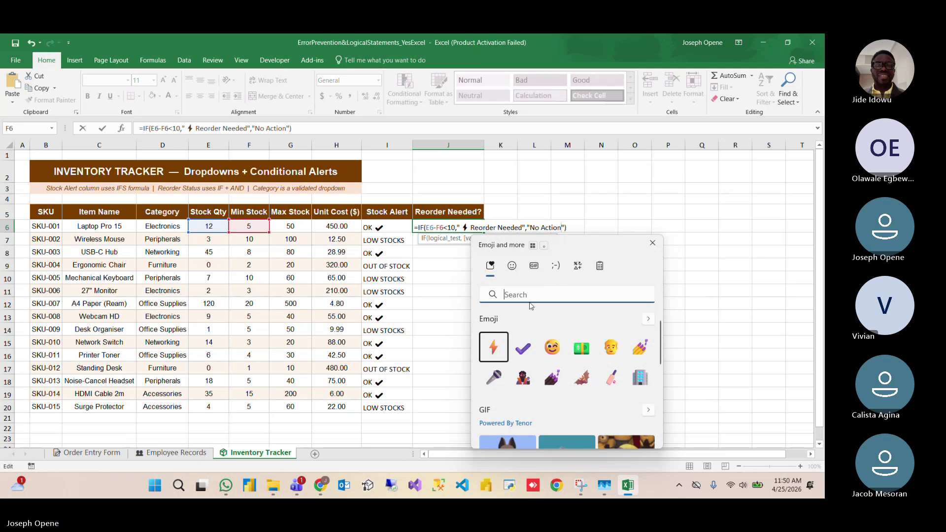
click(552, 346)
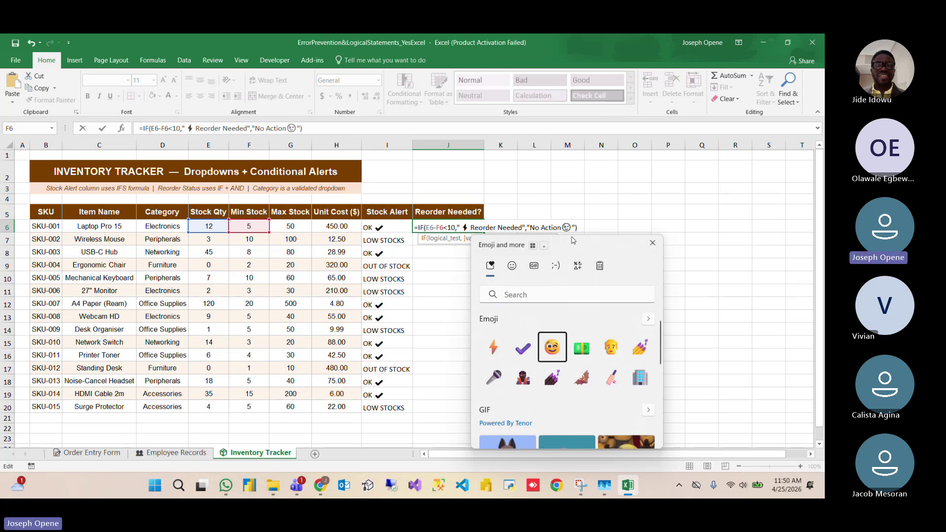
click(583, 223)
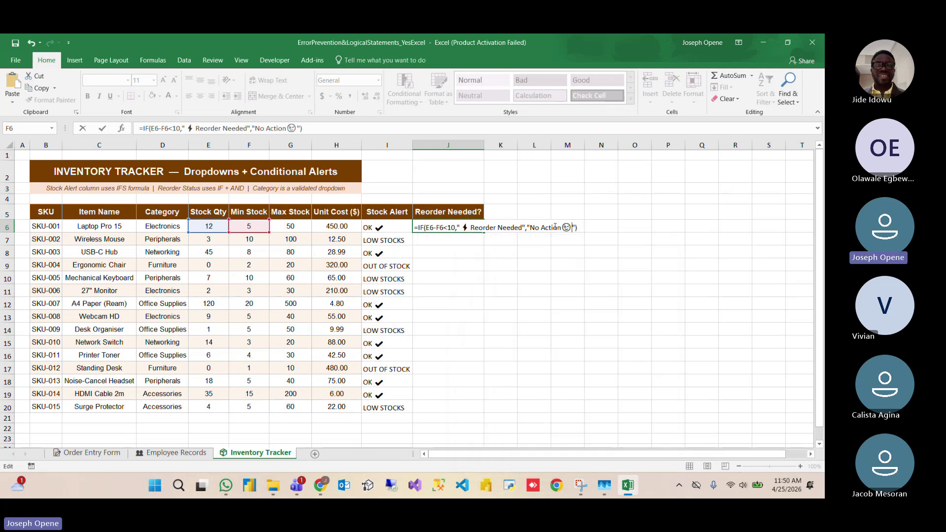
key(Return)
Step: Fill the Reorder Needed? formula from J6 down through J20, and reselect J6
click(462, 229)
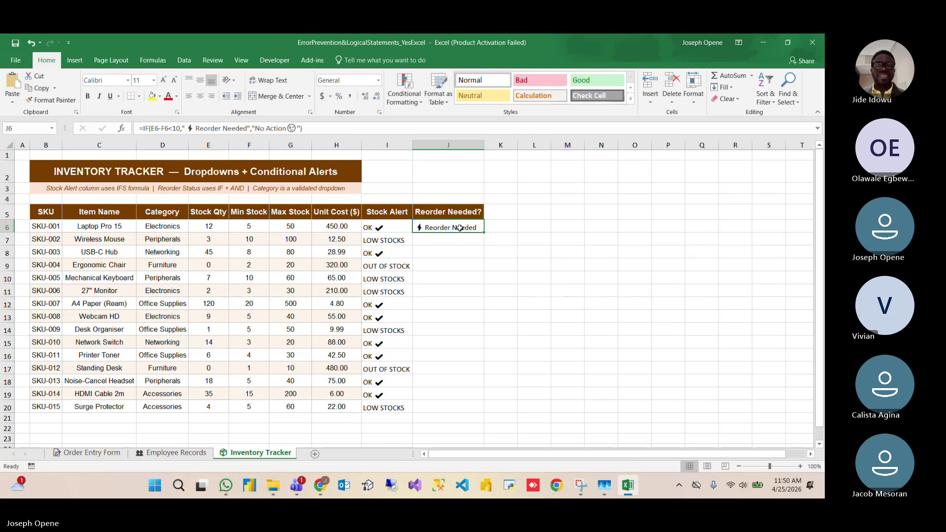
drag(485, 233, 463, 410)
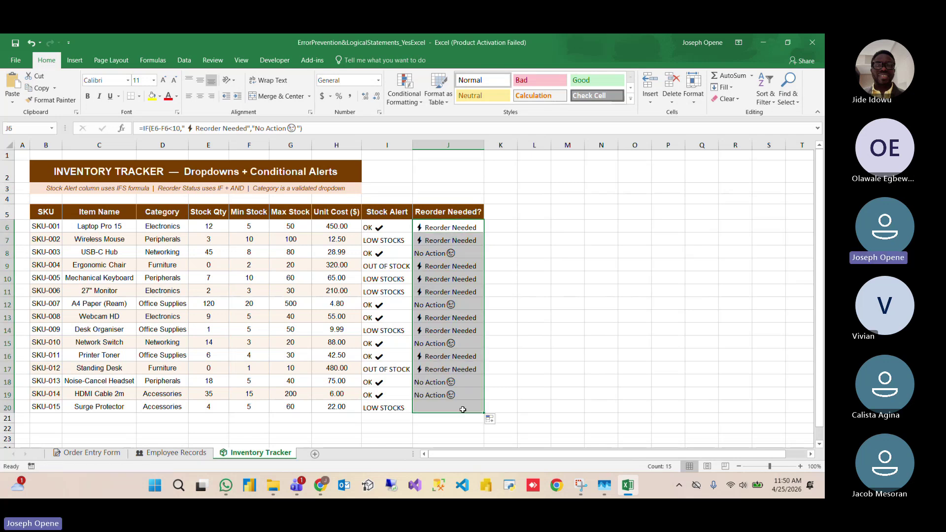
click(490, 342)
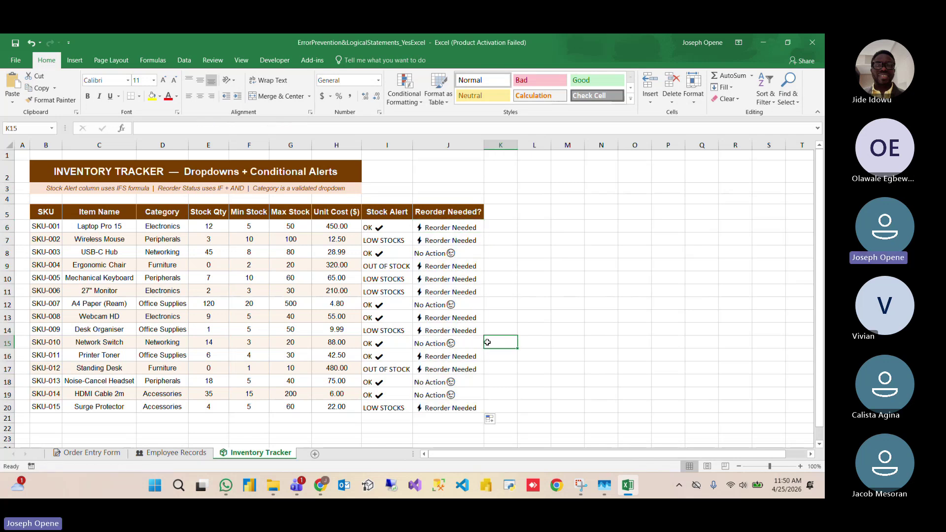
click(450, 230)
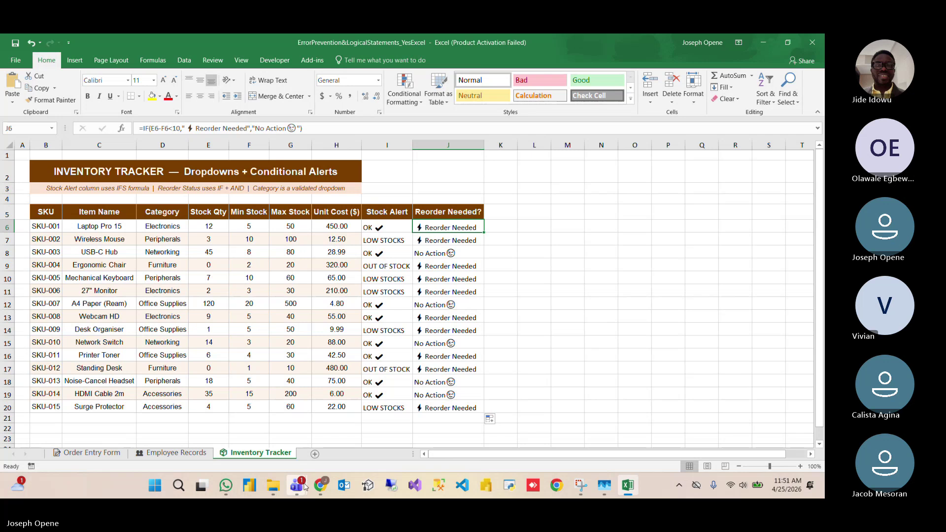
Step: Switch to the Microsoft Teams meeting window "YES EXCEL - Supporting The Community"
mouse_move(304, 487)
click(212, 428)
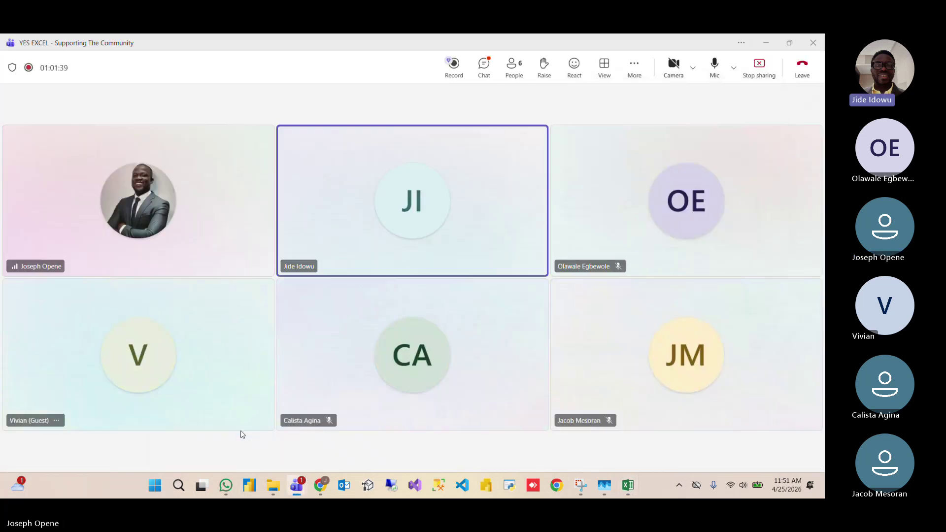